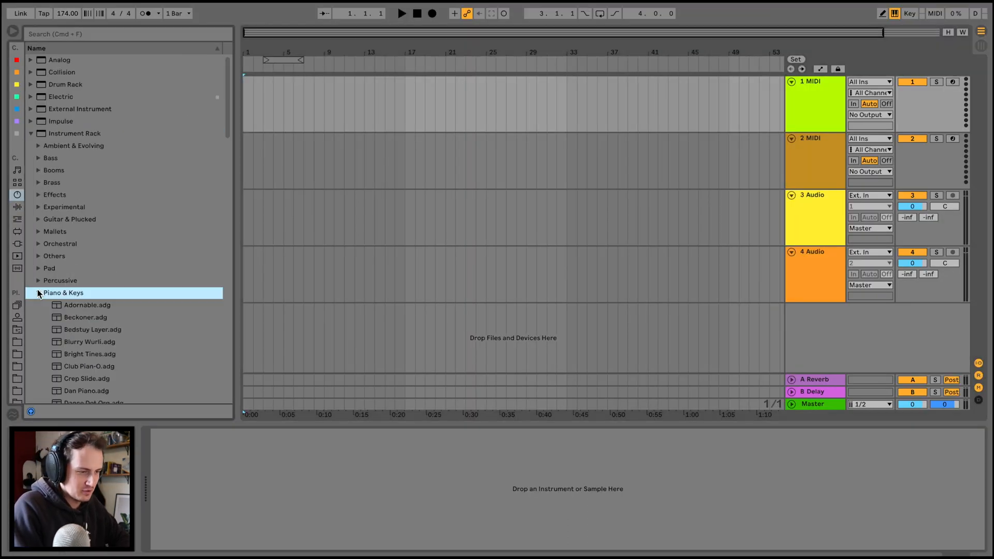
Load the Grand Piano Equal Mellow Solo preset from the Piano & Keys instrument racks onto the first MIDI track
scroll(39, 290, down, 10)
scroll(86, 305, down, 3)
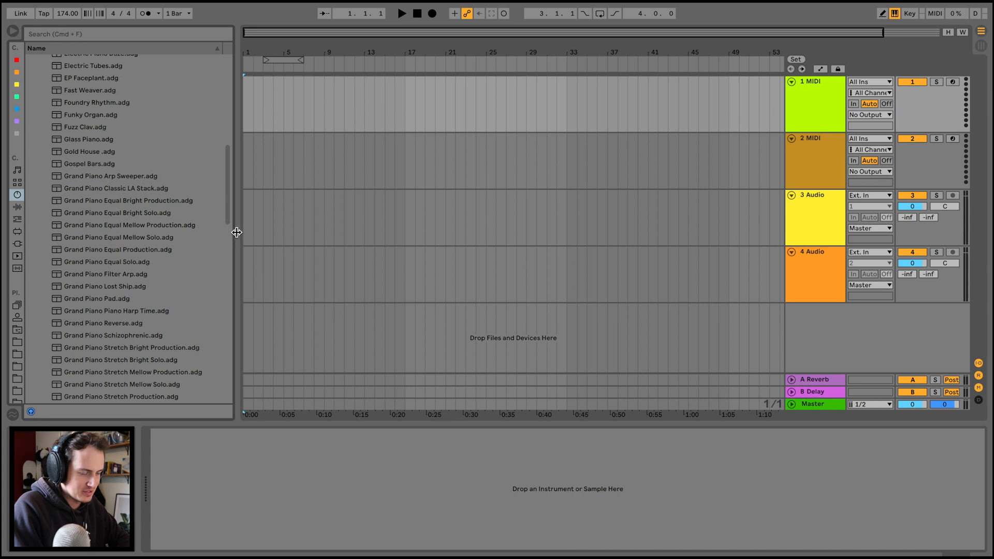
drag(237, 233, 254, 234)
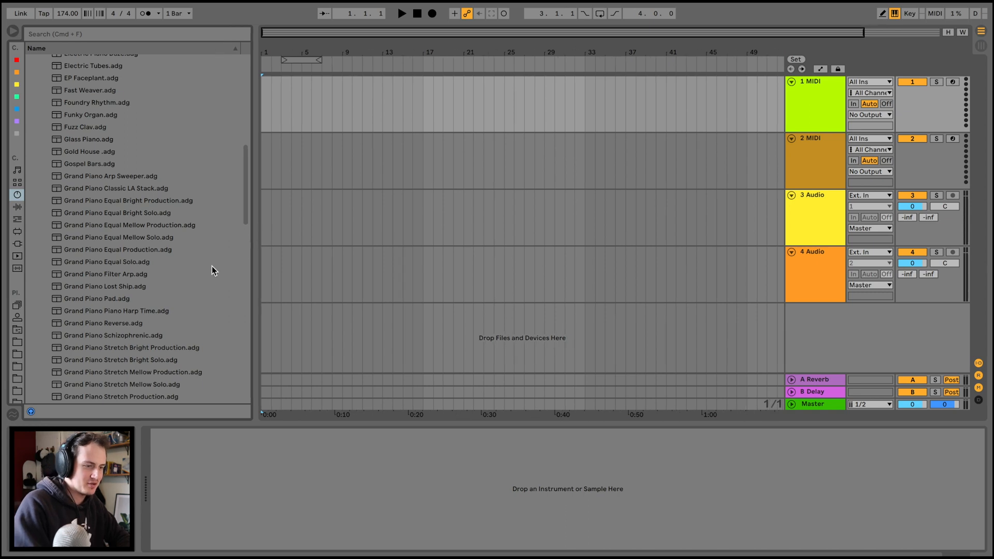
click(146, 267)
key(Up)
key(Up)
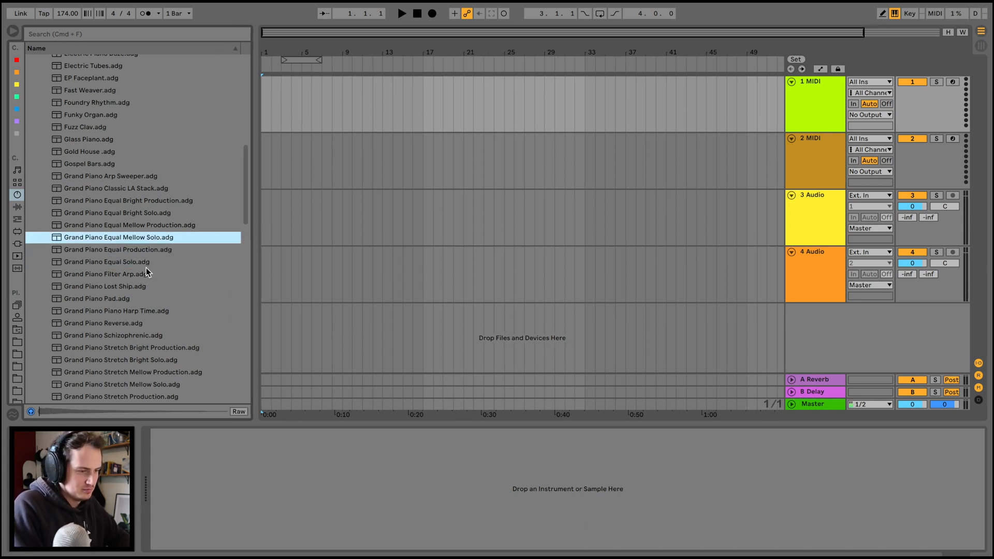
drag(138, 237, 372, 117)
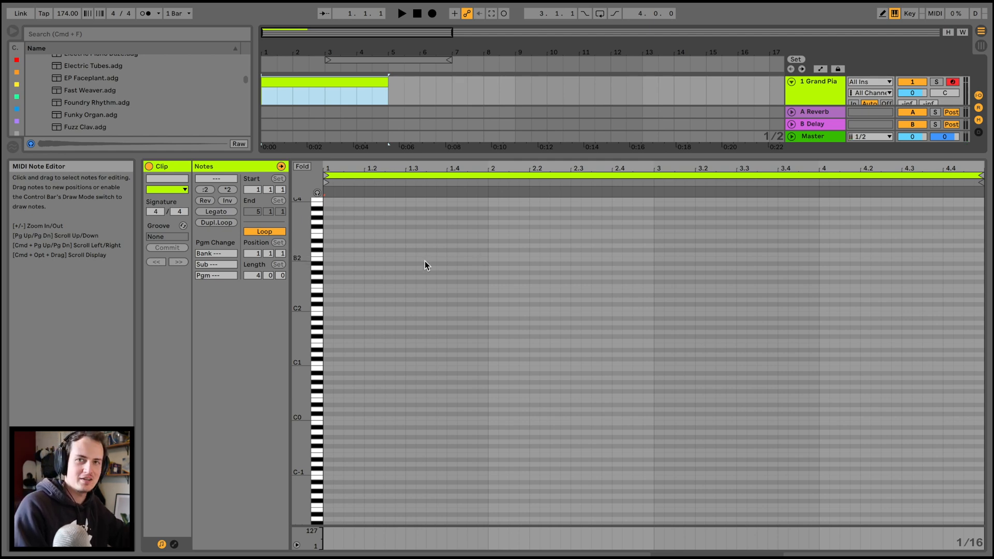
Draw an A2 note running from bar 3 to about 4.4.3 and a one-beat F3 note at the start of bar 1
scroll(340, 273, up, 4)
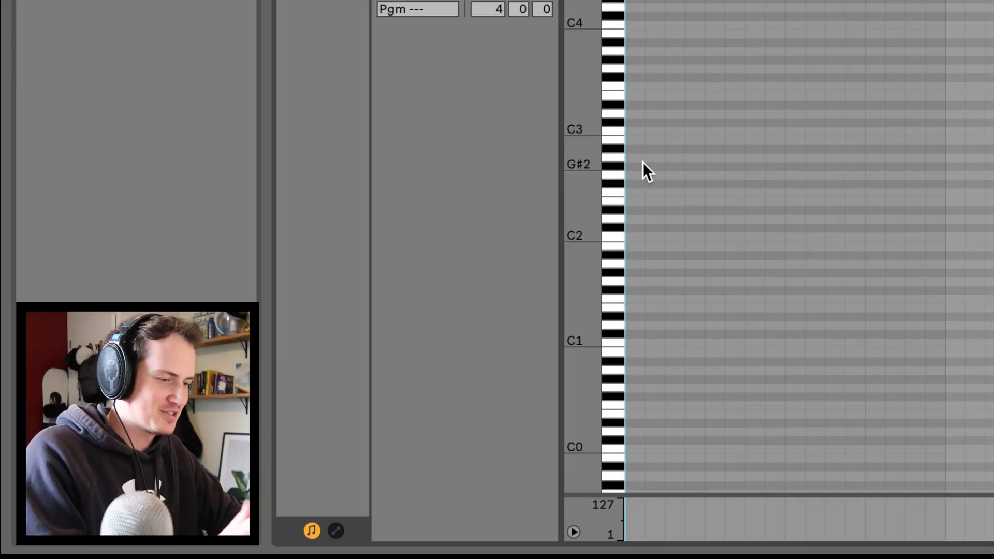
click(636, 156)
drag(635, 156, 885, 171)
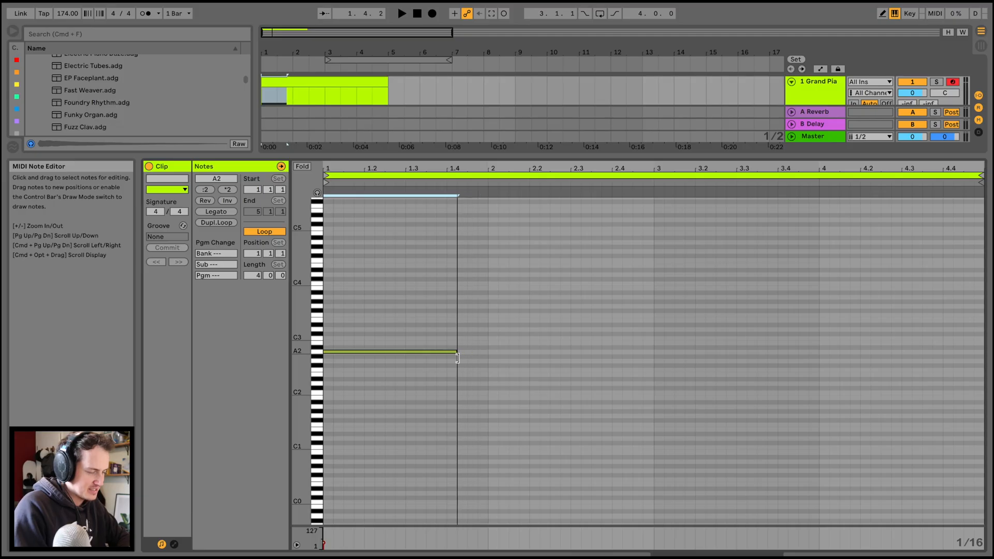
key(space)
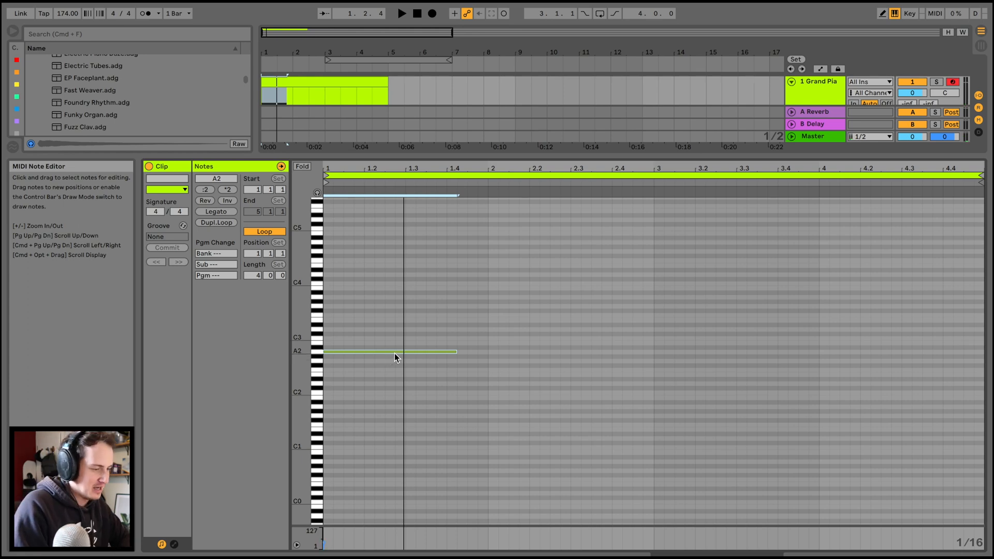
drag(394, 353, 729, 353)
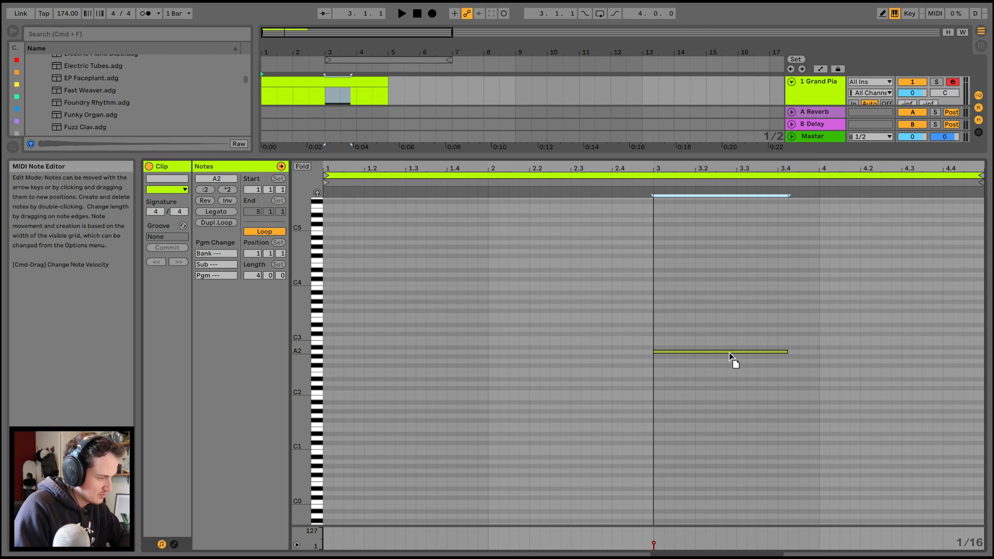
click(790, 354)
drag(790, 357, 916, 356)
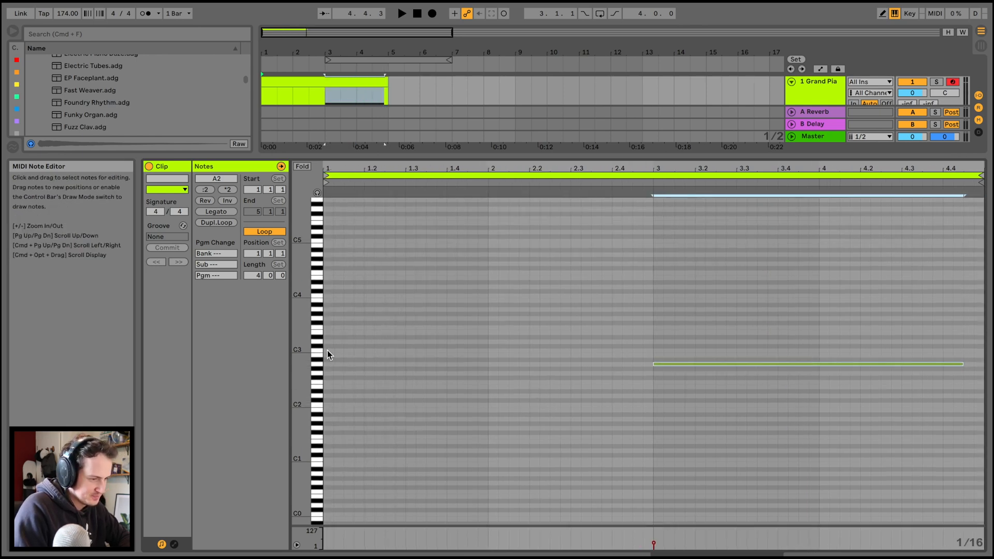
click(328, 342)
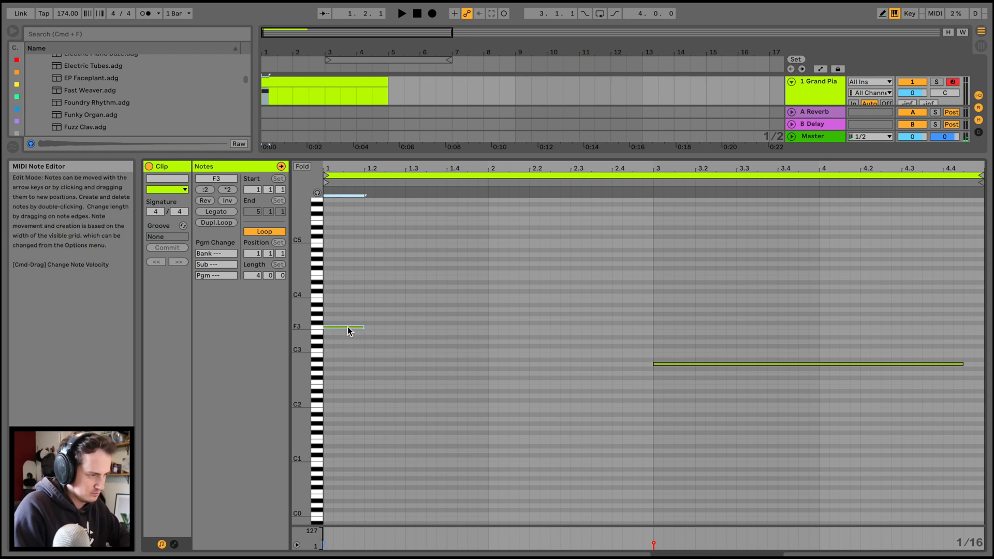
Extend the piano clip to eight bars and consolidate it, keeping only the F3 at bar 1 and one A2 starting at bar 5
click(359, 82)
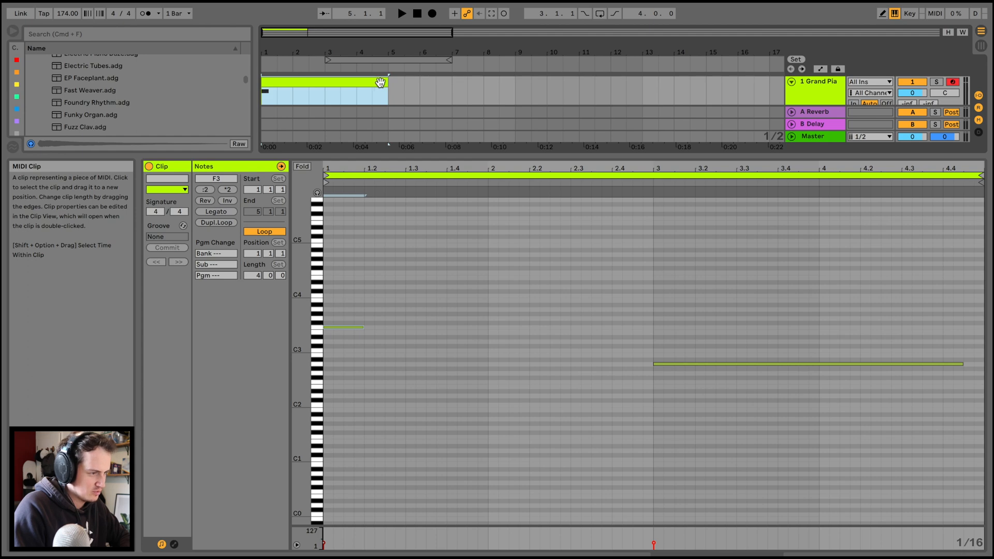
drag(388, 86, 514, 87)
key(super+j)
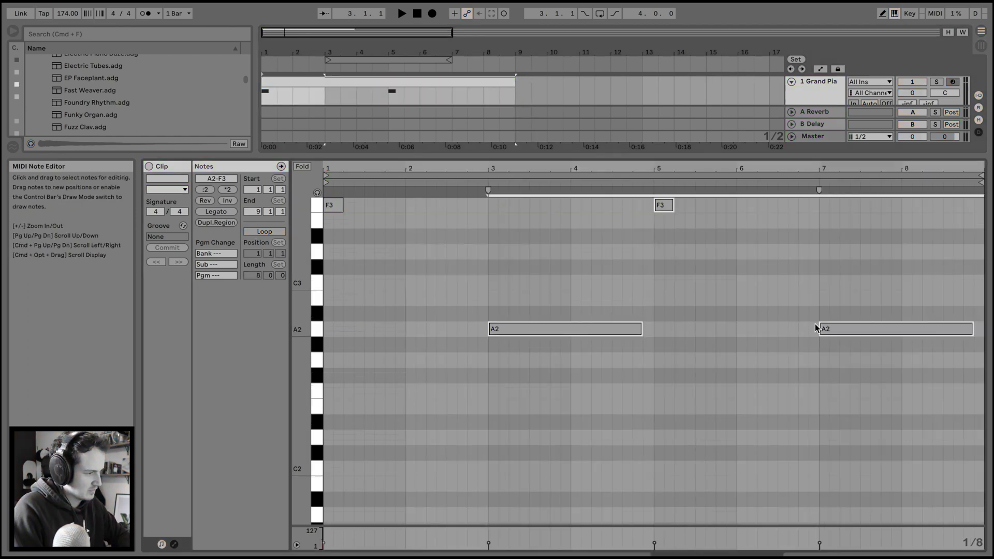
key(Delete)
drag(819, 329, 686, 335)
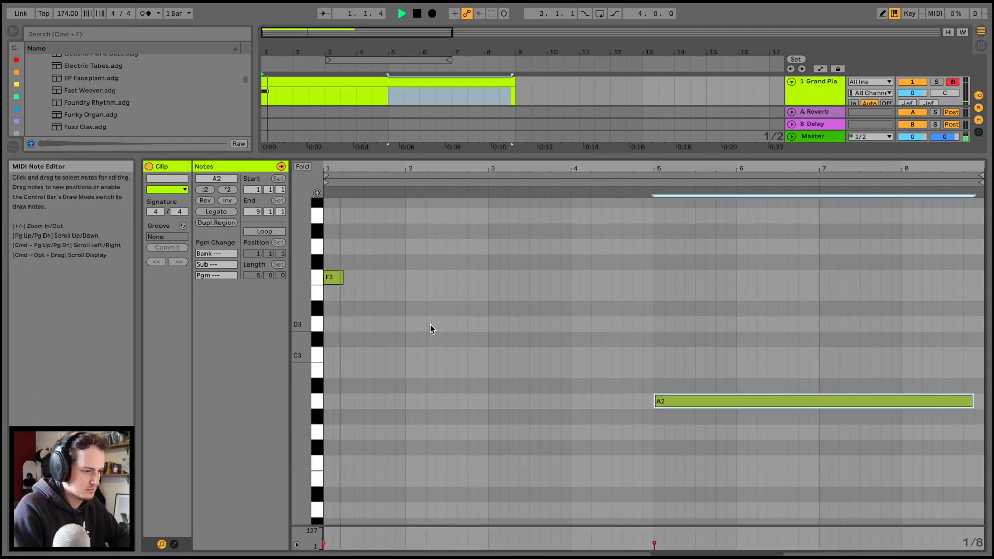
Fill bars 1 and 2 with one-bar F3 notes and bars 3 and 4 with one-bar C3 notes
drag(342, 278, 407, 279)
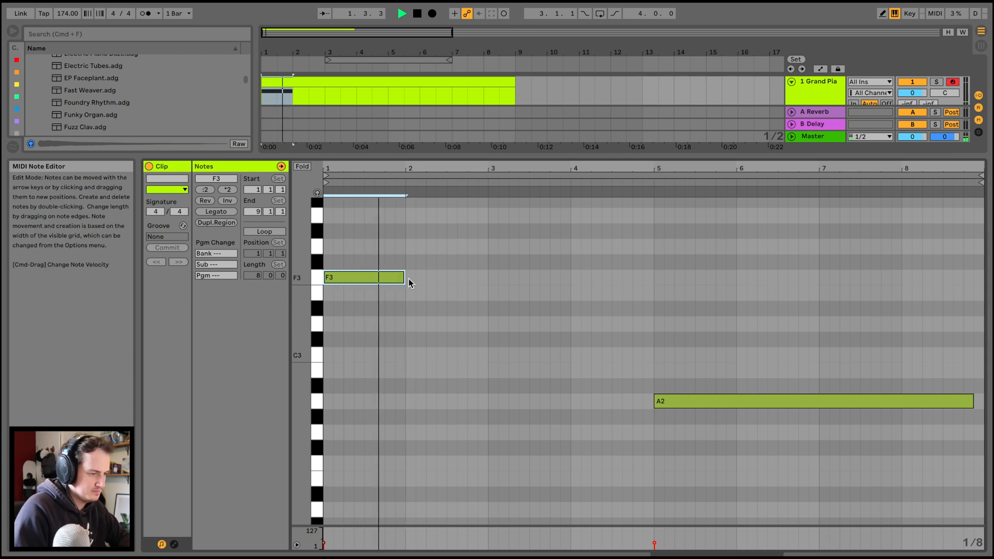
key(super+d)
key(super+d)
key(Down)
key(Down)
key(Down)
key(Down)
key(Down)
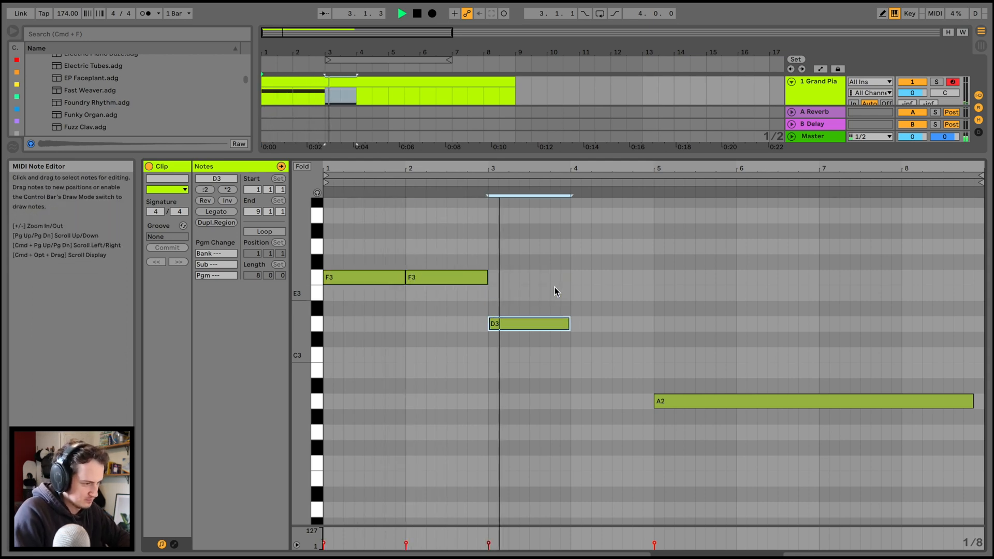
key(space)
key(space)
click(475, 185)
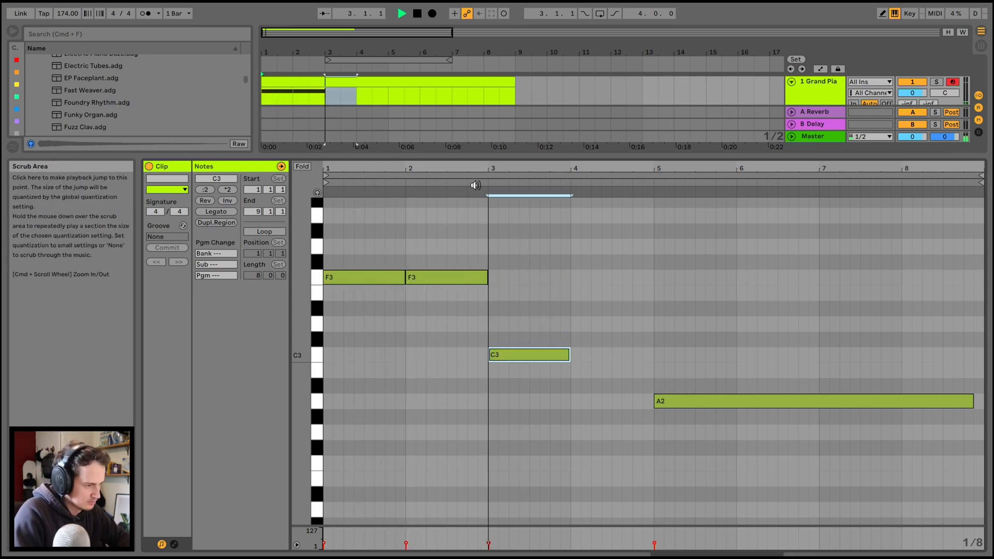
key(super+d)
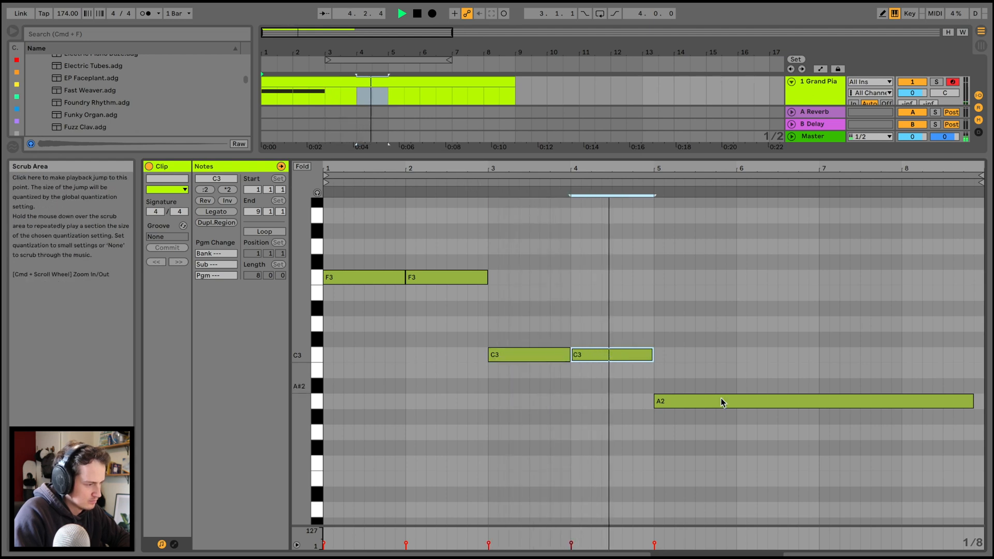
Move the start of the A2 note to bar 7 and fill bars 5 and 6 with one-bar G2 notes
drag(655, 402, 834, 407)
click(621, 353)
key(super+d)
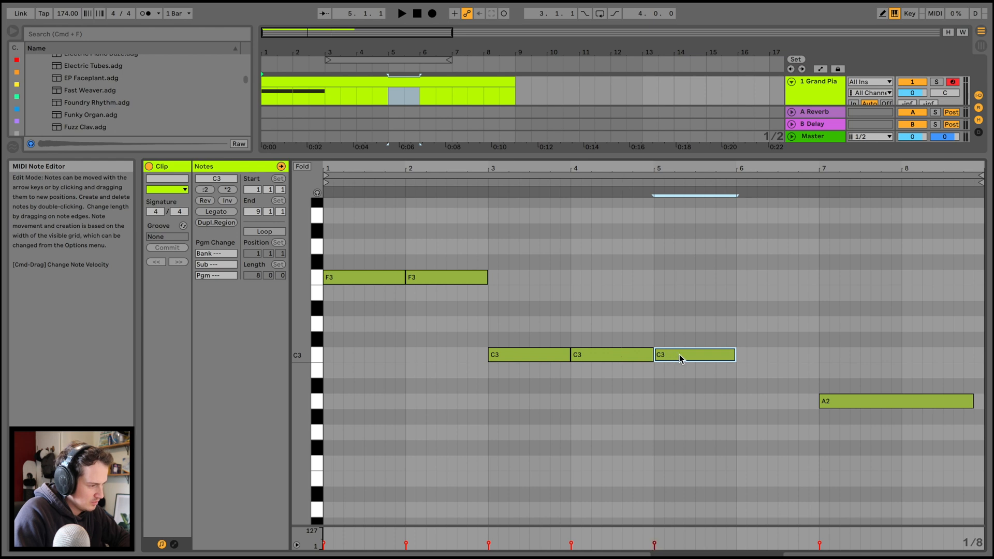
drag(679, 356, 680, 432)
click(634, 187)
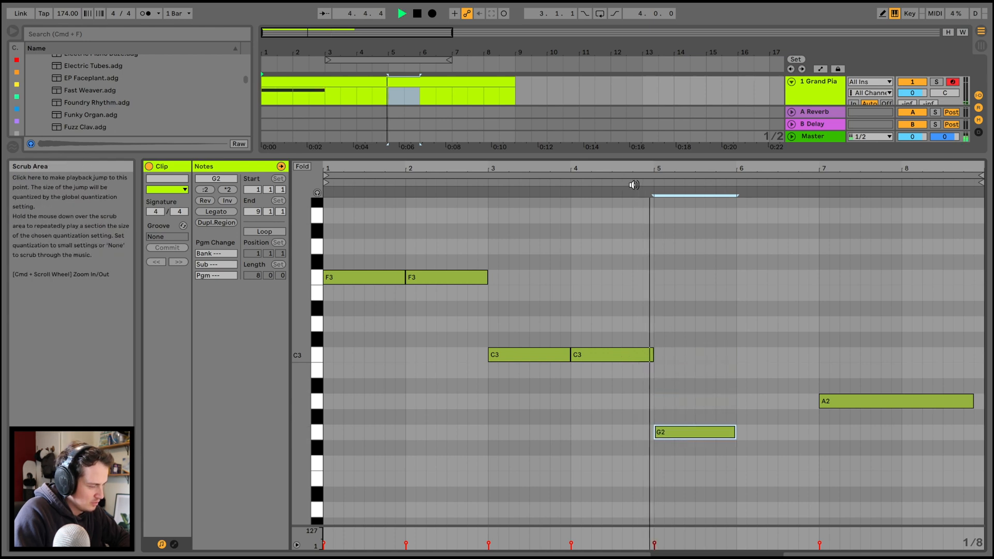
key(Down)
key(Down)
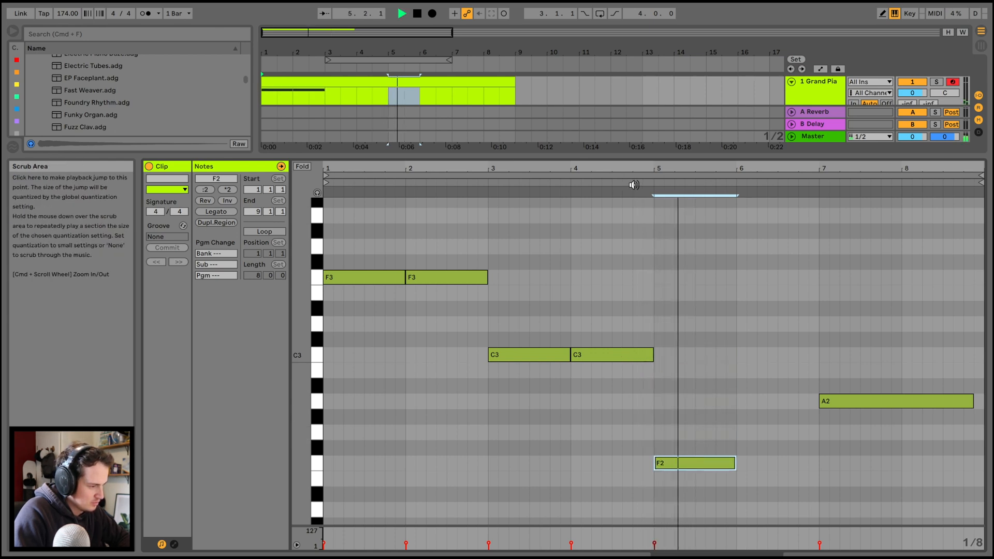
key(Up)
key(Up)
key(super+d)
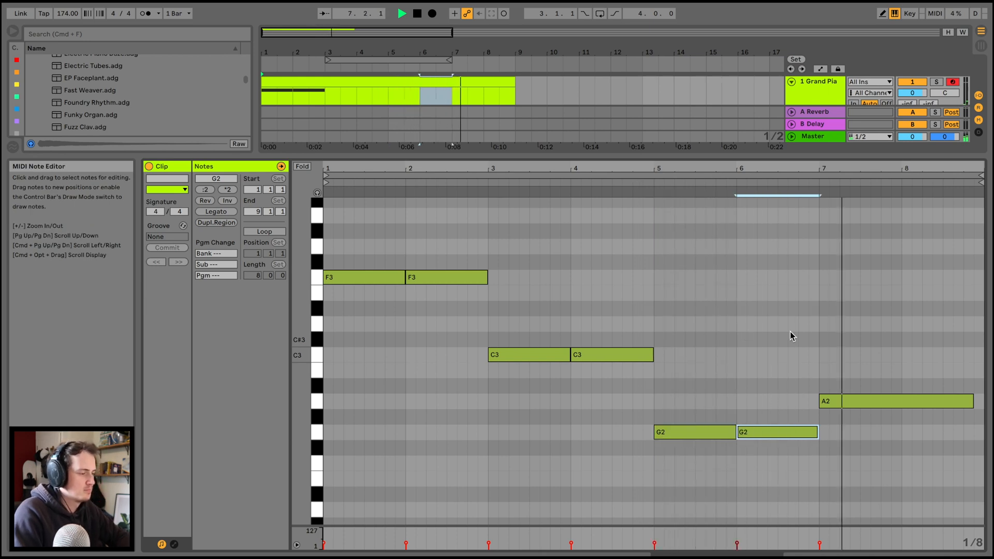
Shorten the A2 note at bar 7 to one bar and duplicate it into bar 8
drag(971, 402, 901, 402)
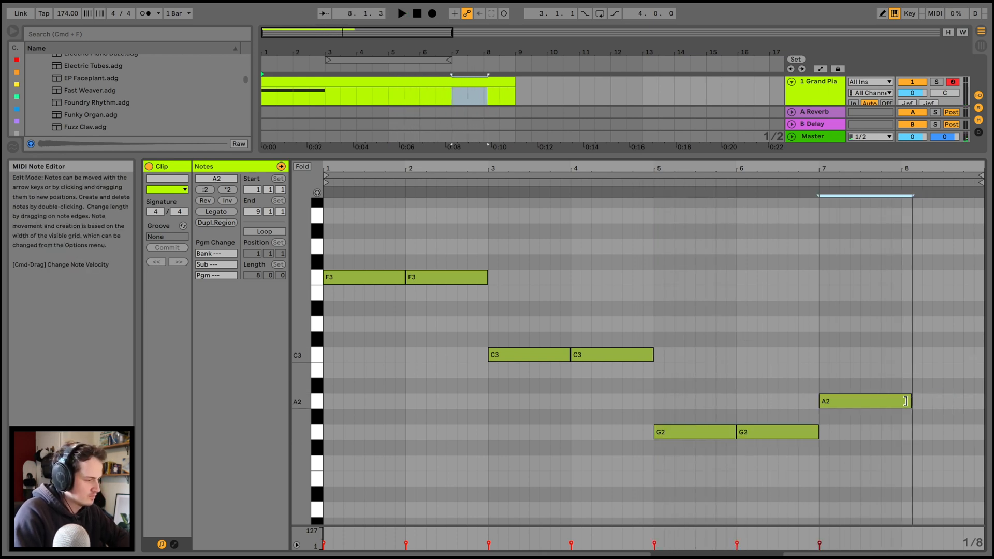
key(super+d)
key(space)
Transpose all notes in the clip down two octaves, so they range from G0 to F1
scroll(435, 301, up, 1)
click(402, 252)
key(super+a)
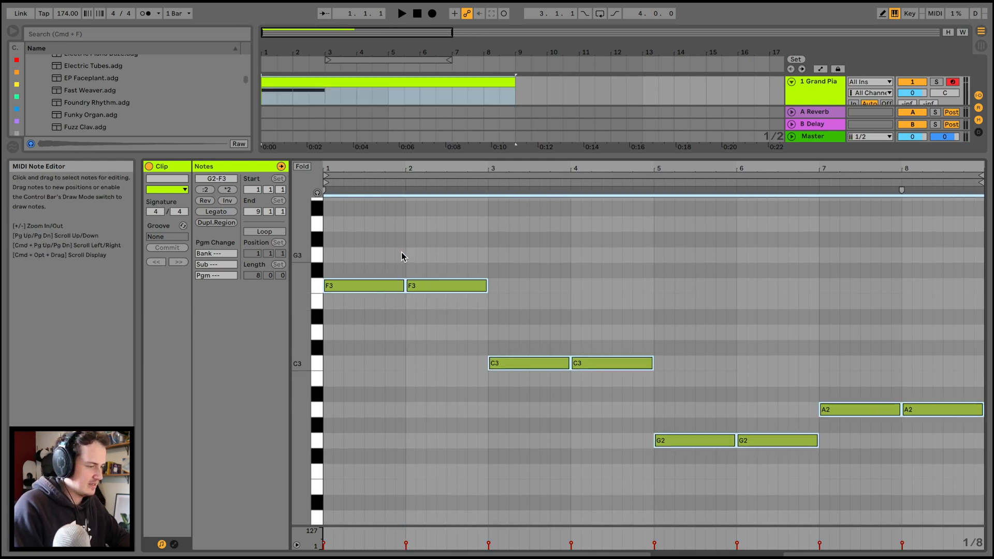
key(shift+Down)
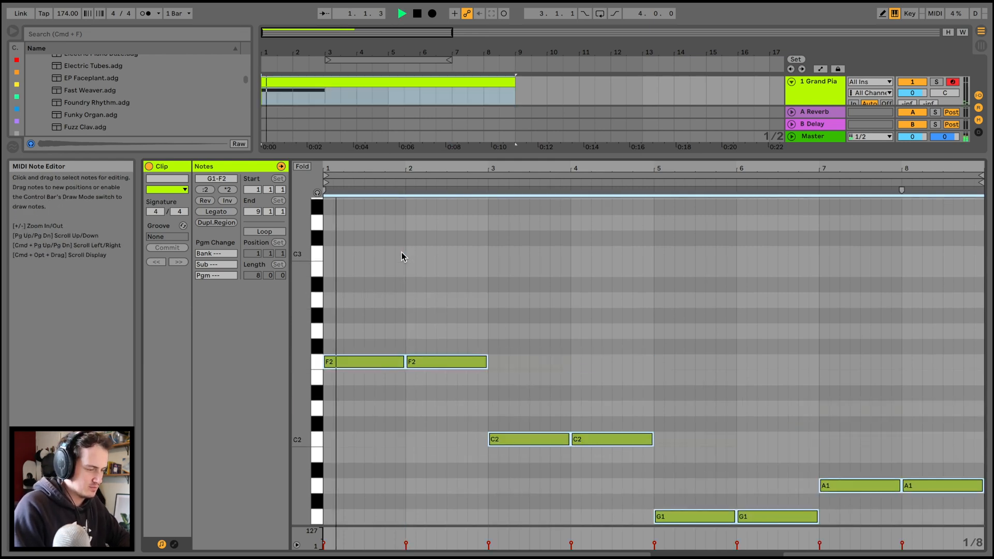
key(shift+Down)
key(shift+Down)
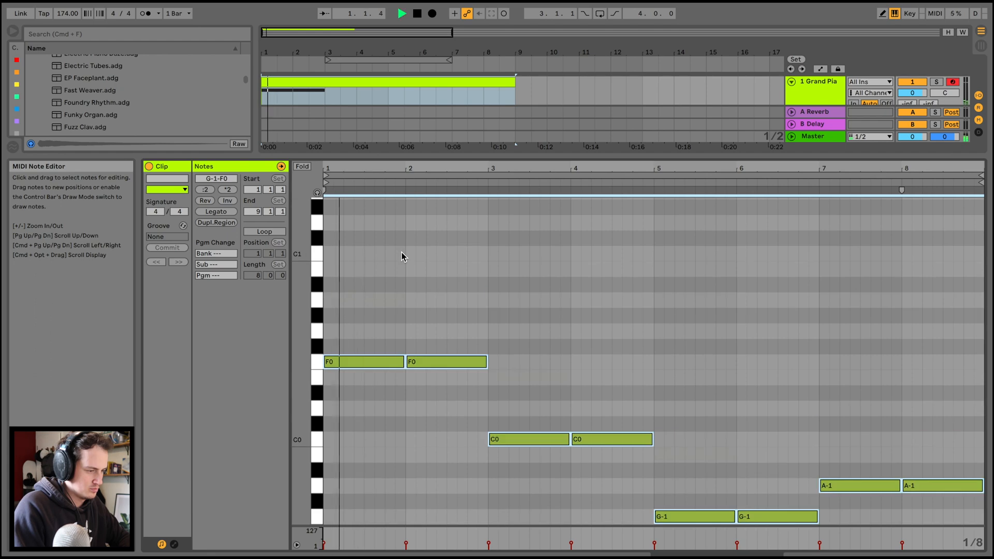
key(shift+Up)
key(space)
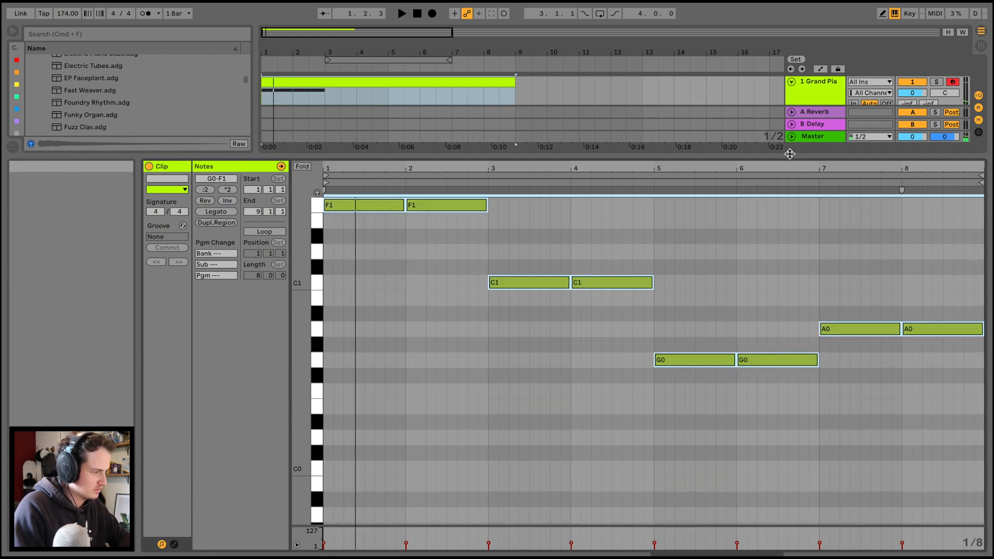
Add the Reverb audio effect after the Grand Piano instrument on the first track
drag(788, 156, 790, 210)
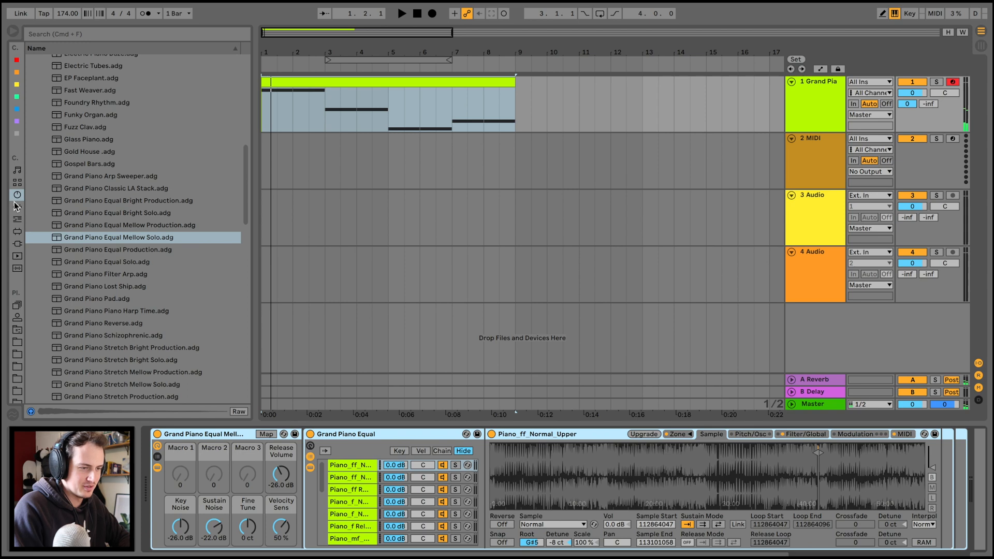
click(17, 206)
scroll(52, 331, down, 5)
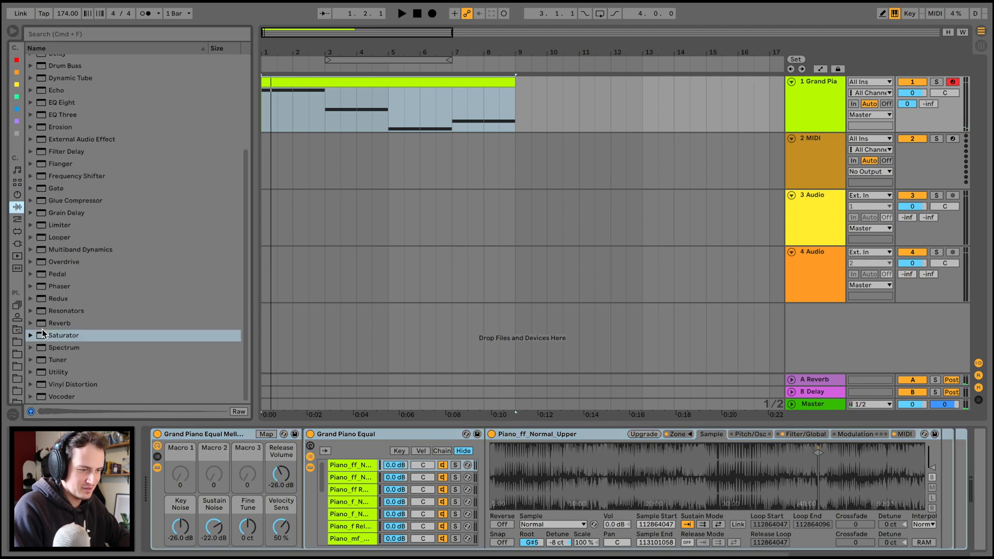
click(55, 324)
drag(378, 125, 616, 485)
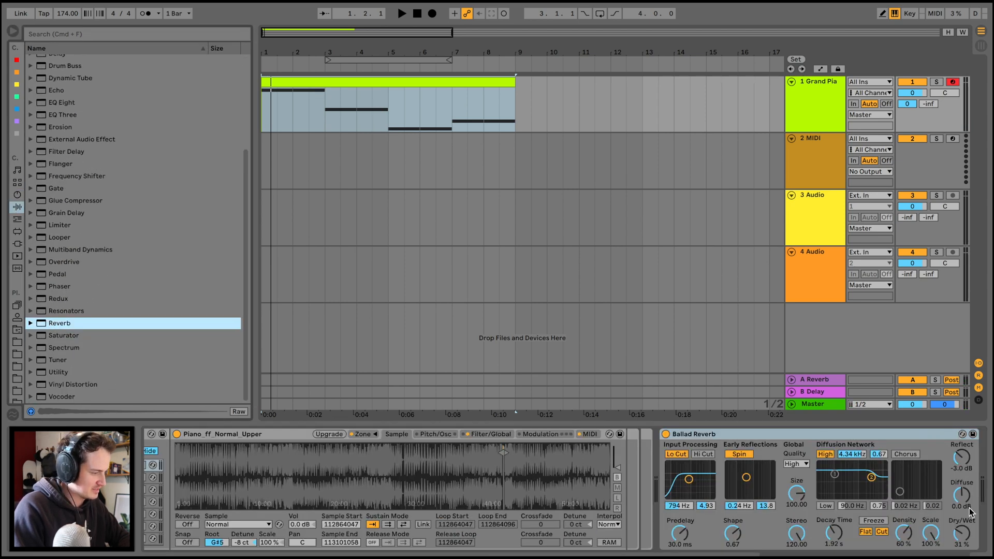
Set the reverb's dry/wet to 60% and increase its decay time while listening to the clip
drag(961, 534, 962, 515)
key(space)
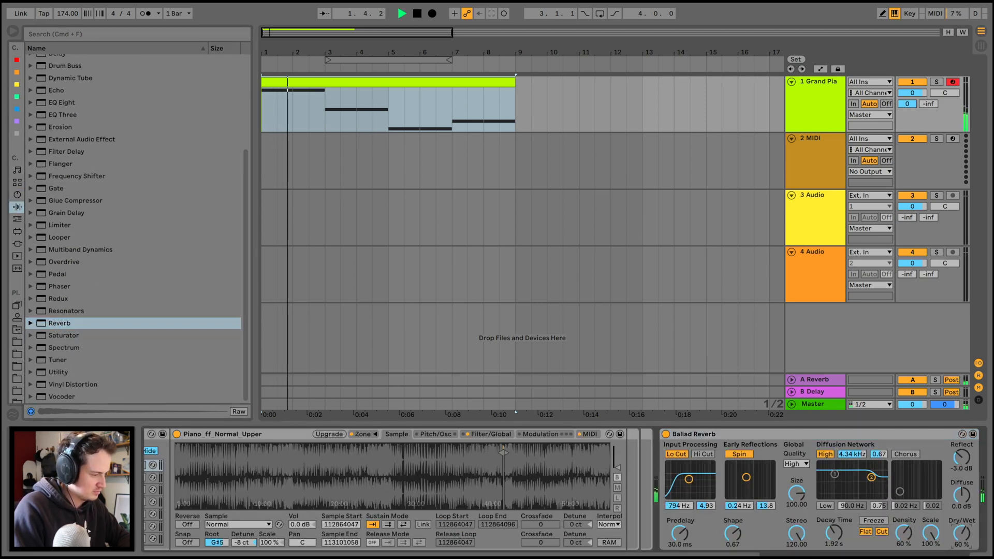
drag(835, 532, 835, 521)
Reopen the piano clip's notes and copy the bar 1 F1 note up one octave to F2
double_click(351, 82)
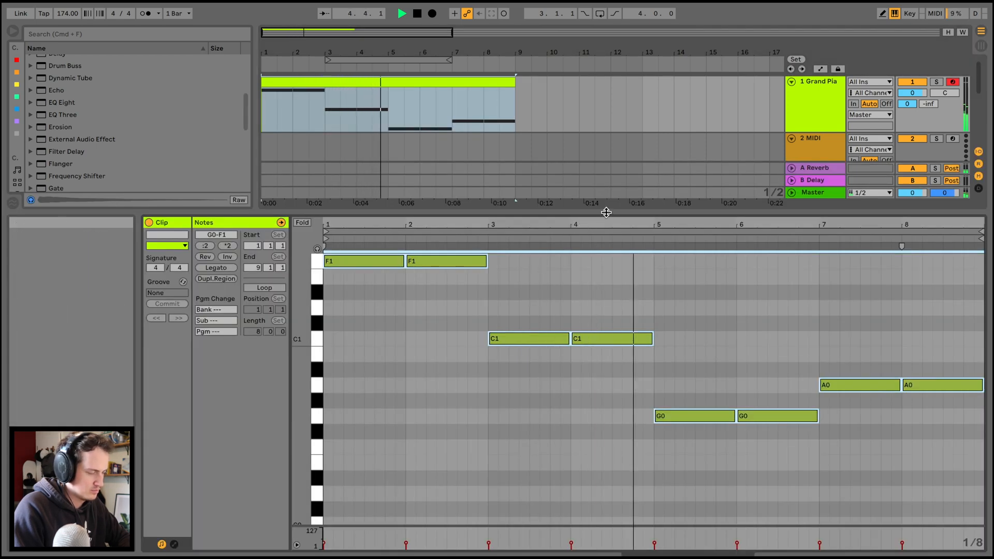
drag(606, 211, 605, 140)
scroll(510, 352, up, 5)
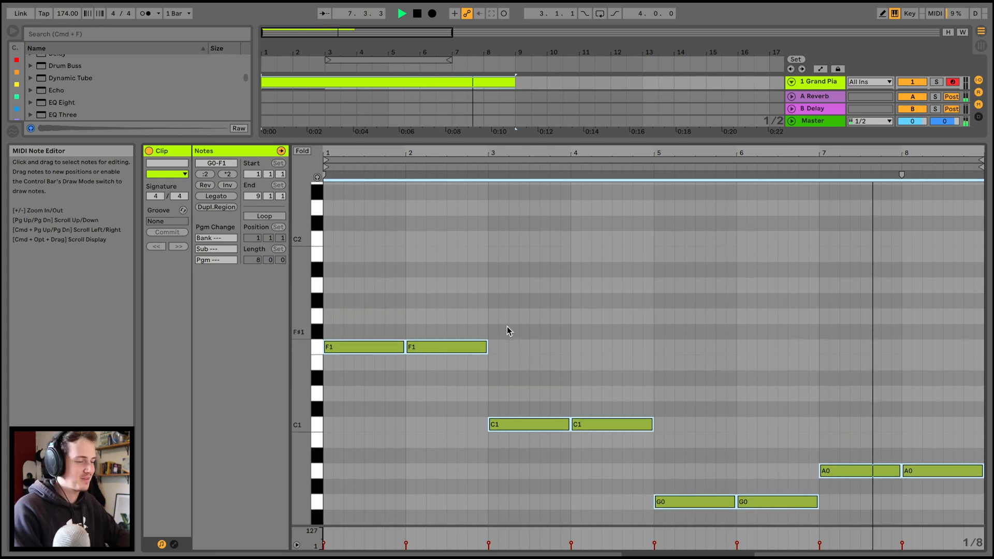
click(375, 318)
key(space)
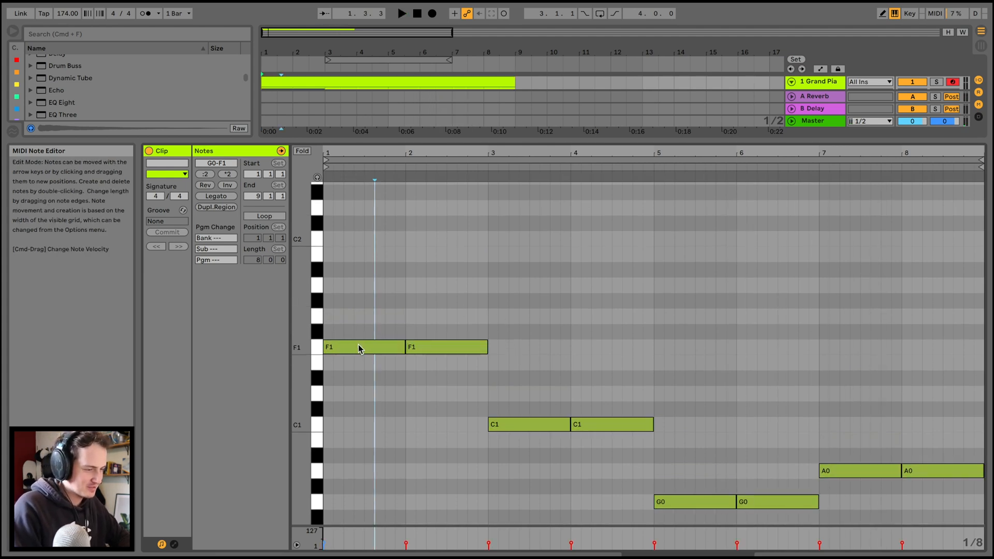
scroll(361, 344, up, 3)
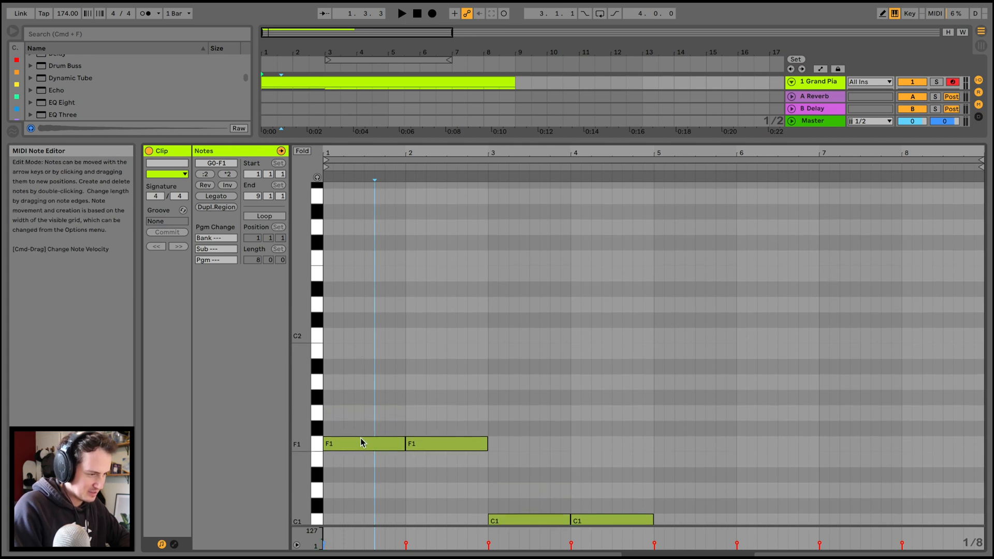
drag(364, 441, 363, 265)
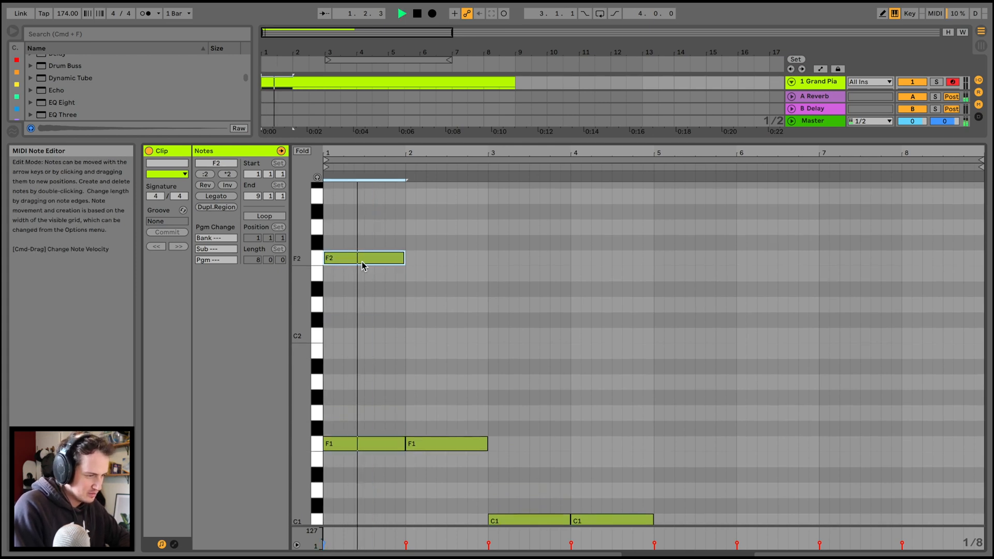
Listen to the bar 1 chord and duplicate its F2 note into bar 2
key(space)
key(space)
key(space)
key(super+d)
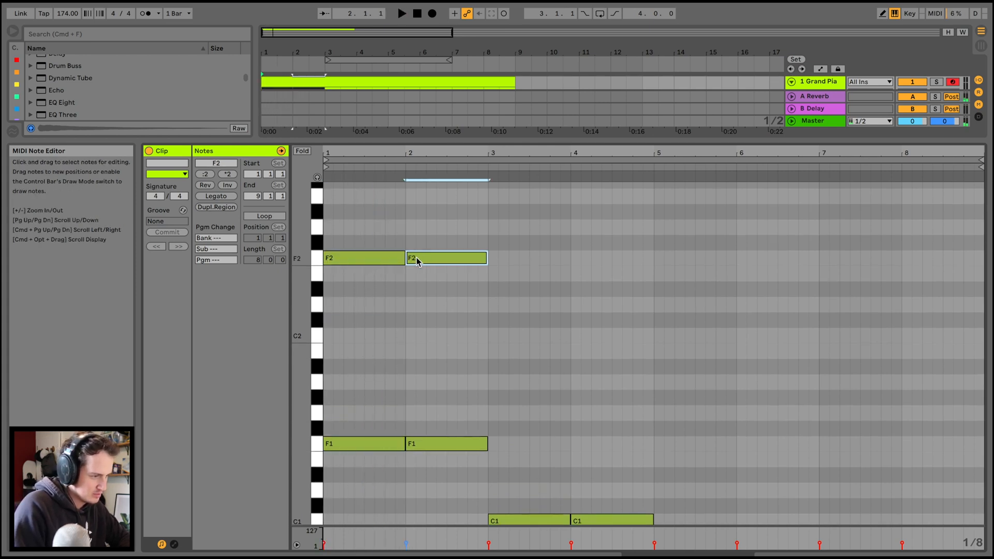
Duplicate the bar 2 F2 note into bar 3, lower the copy to C2, and repeat the C2 in bar 4
key(super+d)
key(Down)
key(Down)
key(Down)
key(Down)
key(Down)
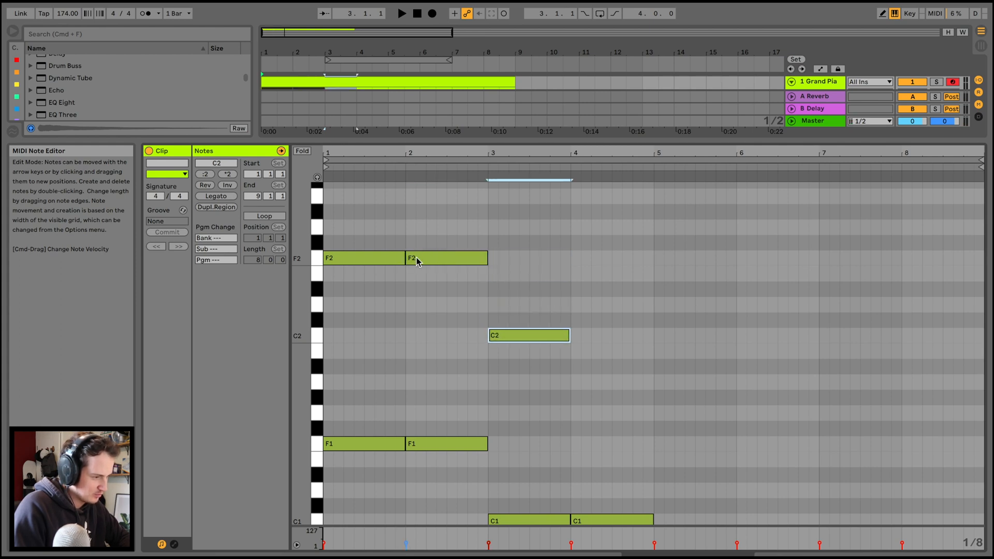
key(super+d)
key(Down)
key(Up)
scroll(554, 244, down, 3)
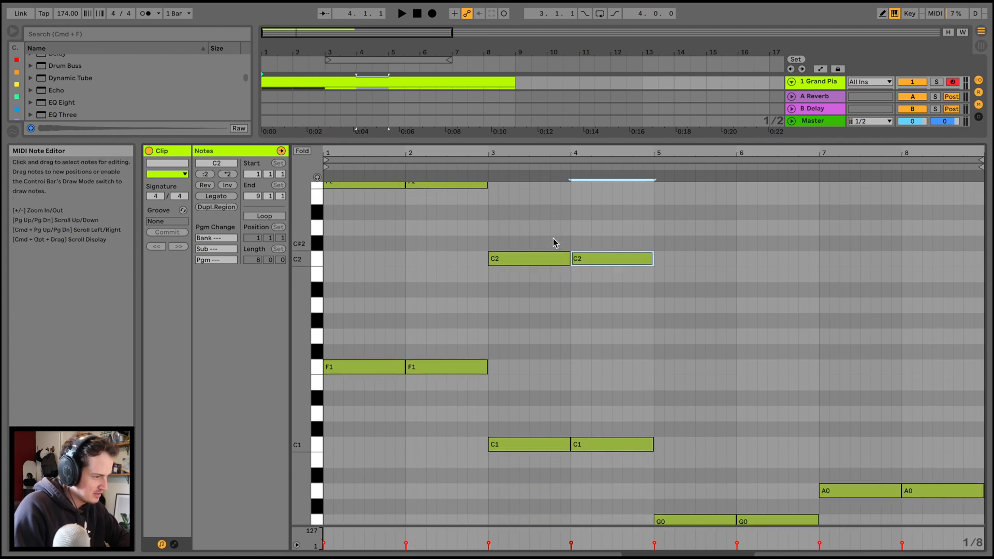
Duplicate the bar 4 C2 note into bar 5, lower the copy to G1, and repeat the G1 in bar 6
key(super+d)
key(Down)
key(Down)
key(Down)
key(Down)
key(Down)
key(super+d)
Duplicate the bar 6 G1 note into bar 7, raise the copy to A1, and repeat the A1 in bar 8
key(super+d)
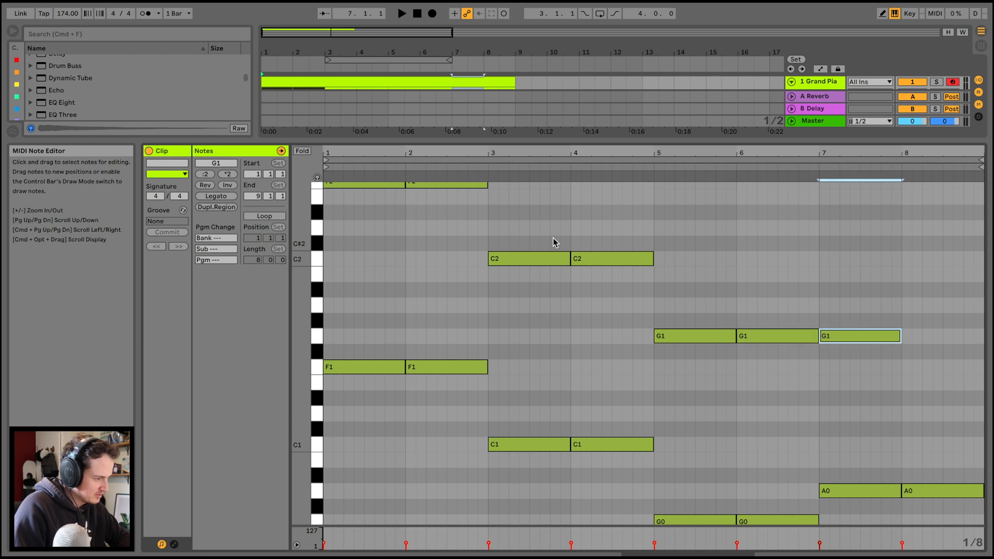
key(Up)
key(Up)
key(super+d)
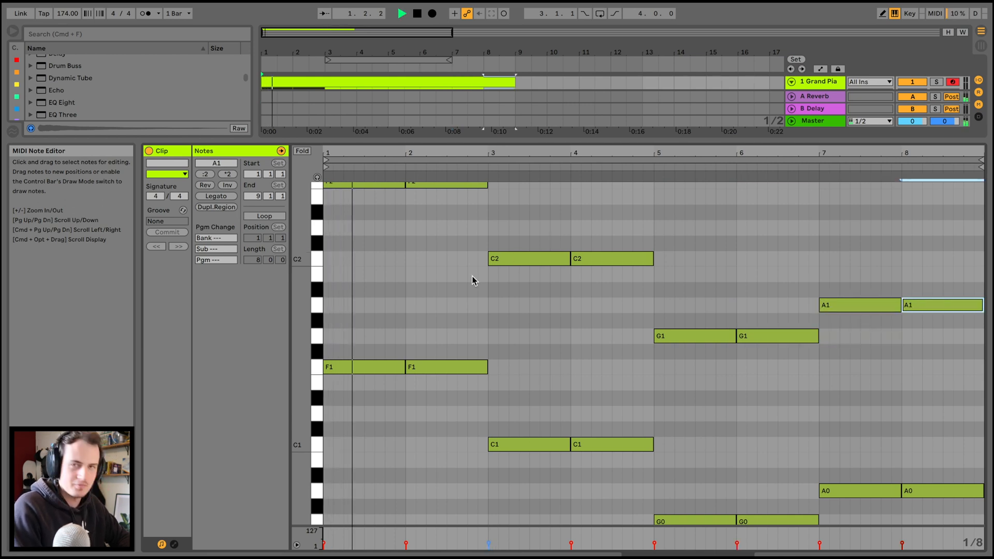
Copy the bar 1 F2 note up to C3 as a fifth above it
scroll(469, 283, up, 3)
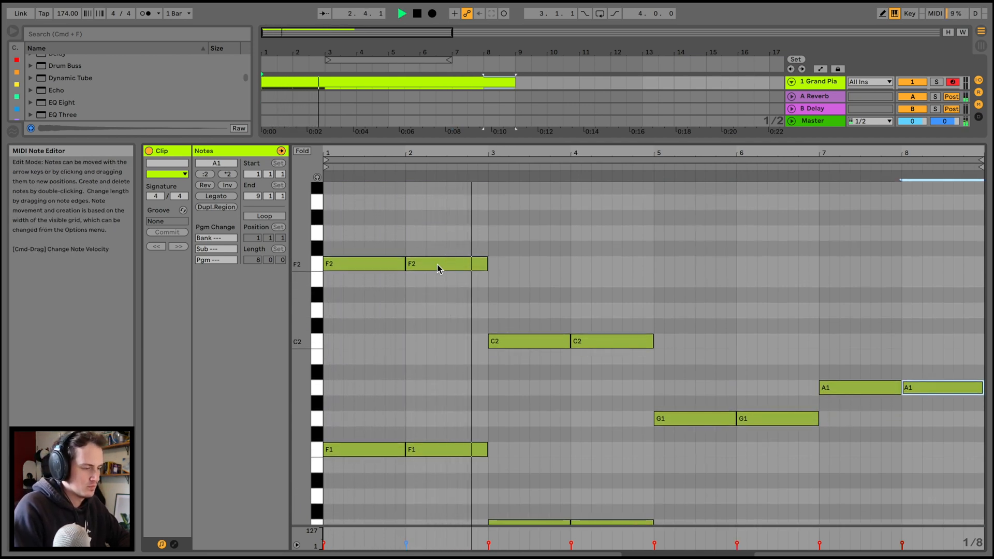
scroll(437, 268, up, 6)
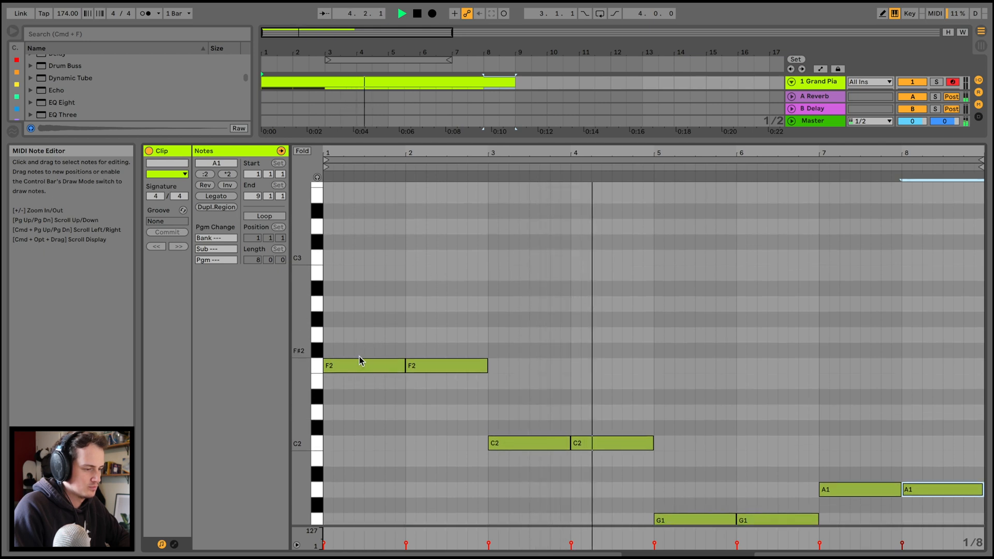
drag(360, 365, 362, 262)
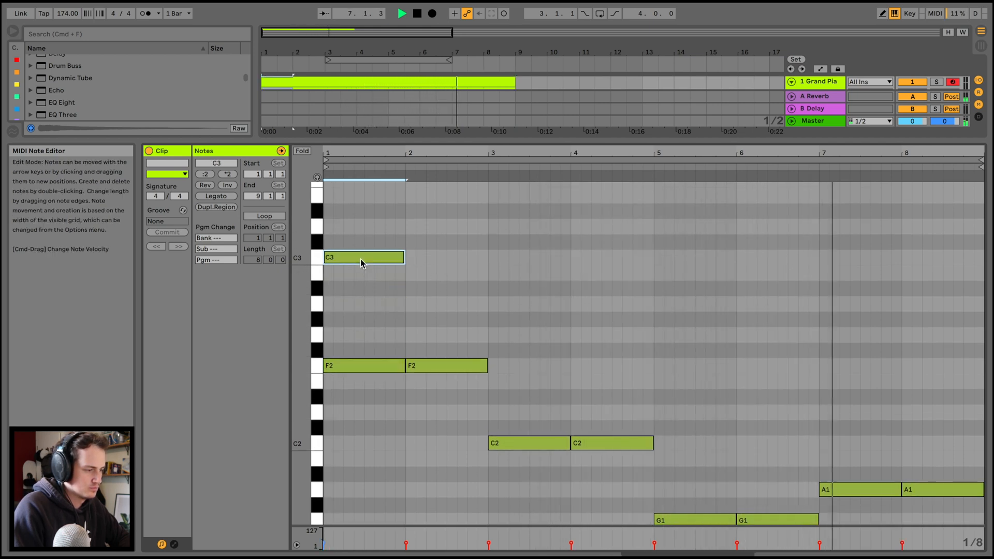
Try the new bar 1 note at D#3 and B2, and return it to C3
key(space)
key(Up)
key(Up)
key(Up)
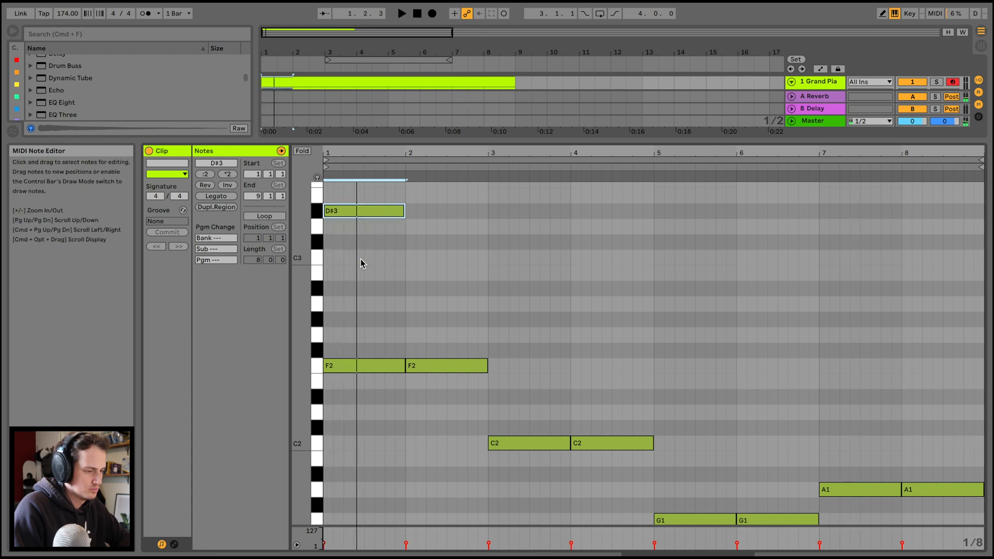
scroll(388, 340, down, 3)
scroll(366, 497, up, 4)
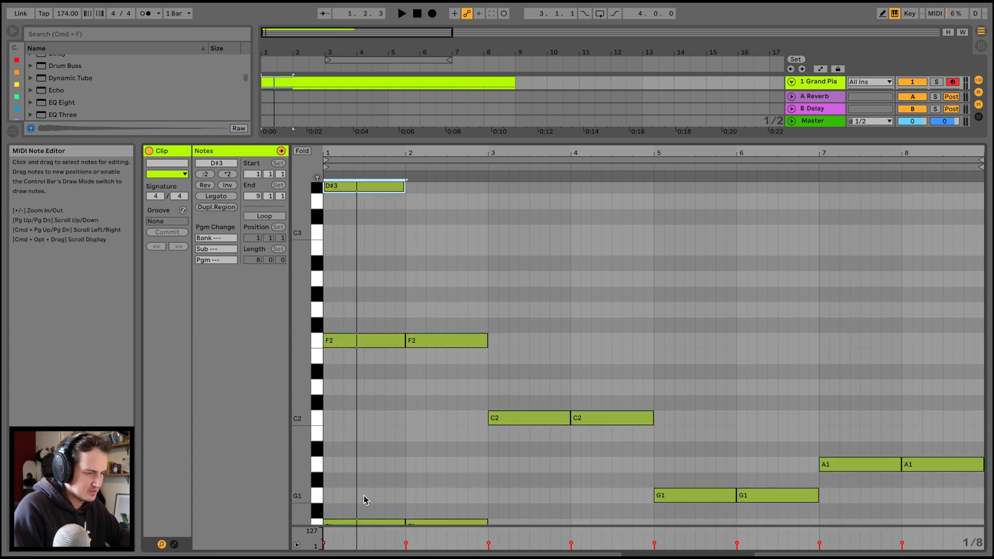
scroll(377, 348, up, 1)
key(Down)
key(Down)
key(Down)
key(Down)
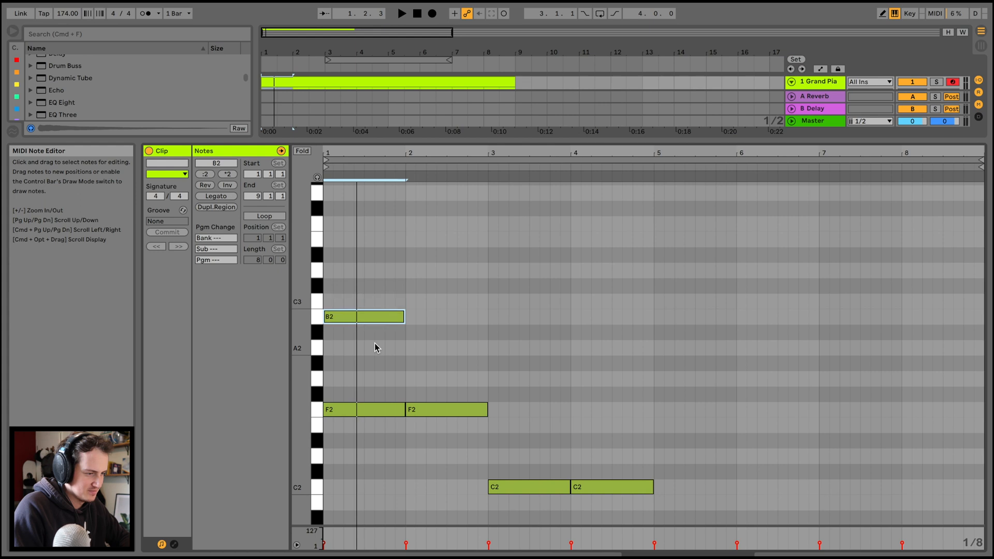
key(Up)
Start playback and duplicate the bar 1 C3 note into bar 2
scroll(376, 347, up, 6)
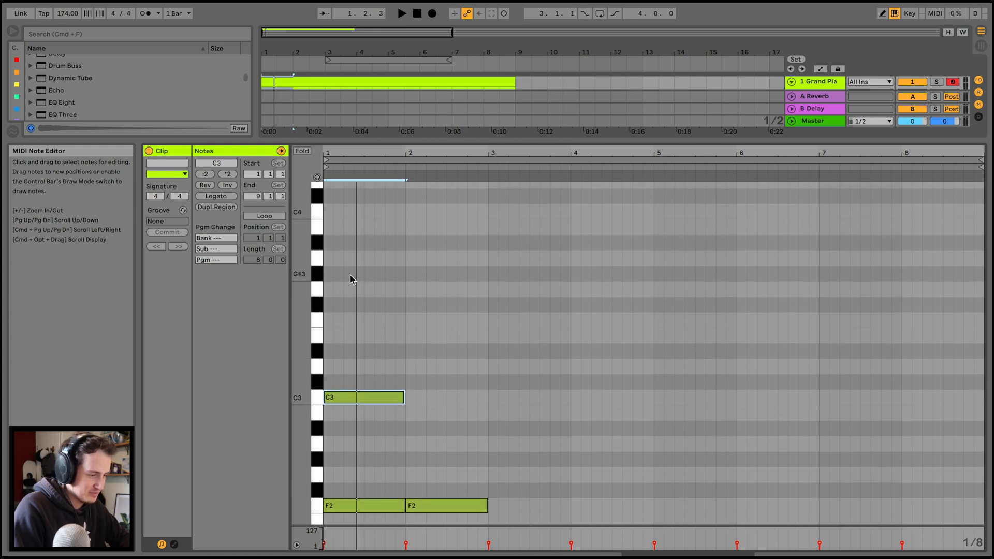
key(space)
key(super+d)
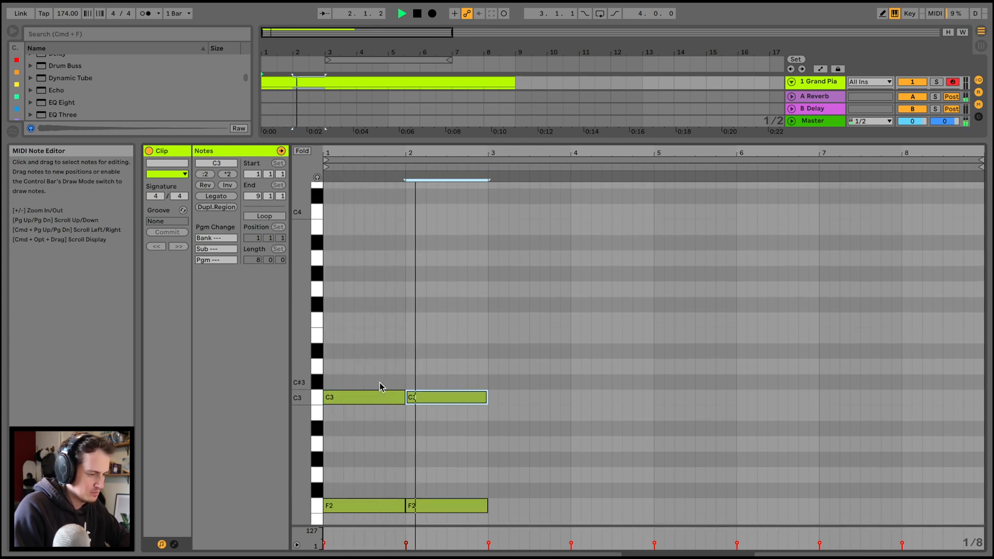
Duplicate the bar 2 C3 note into bar 3 and raise the copy to D#3 during playback
key(super+d)
key(Up)
key(Up)
key(Up)
key(space)
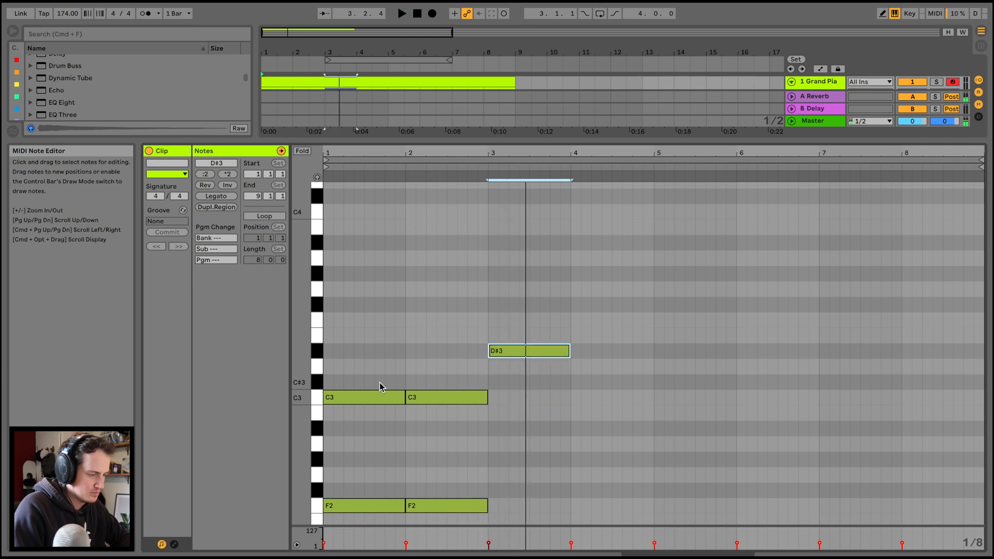
Lower the upper bar 3 note to A2 while listening and duplicate it into bar 4
key(Down)
key(Down)
key(Down)
key(Down)
key(Down)
key(space)
scroll(380, 386, down, 8)
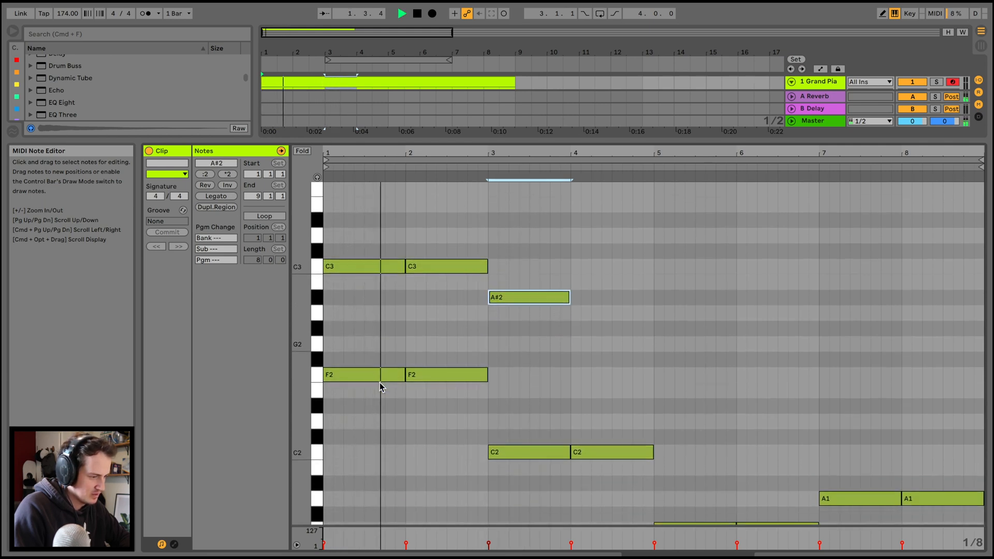
key(Down)
key(super+d)
key(Down)
key(Up)
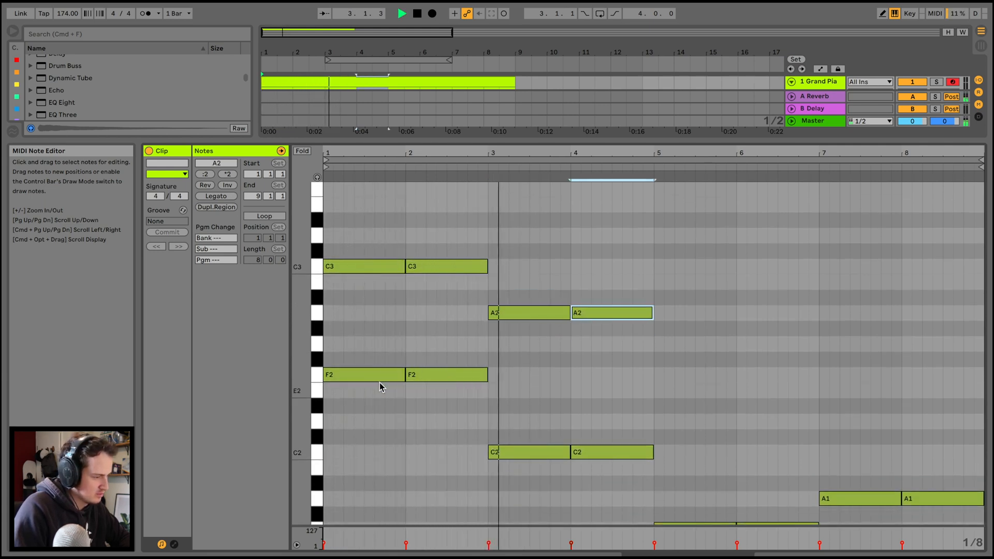
Lower the A2 notes in bars 3 and 4 to G2 and play the clip from bar 3
key(space)
key(Down)
key(Down)
drag(543, 258, 534, 350)
key(Down)
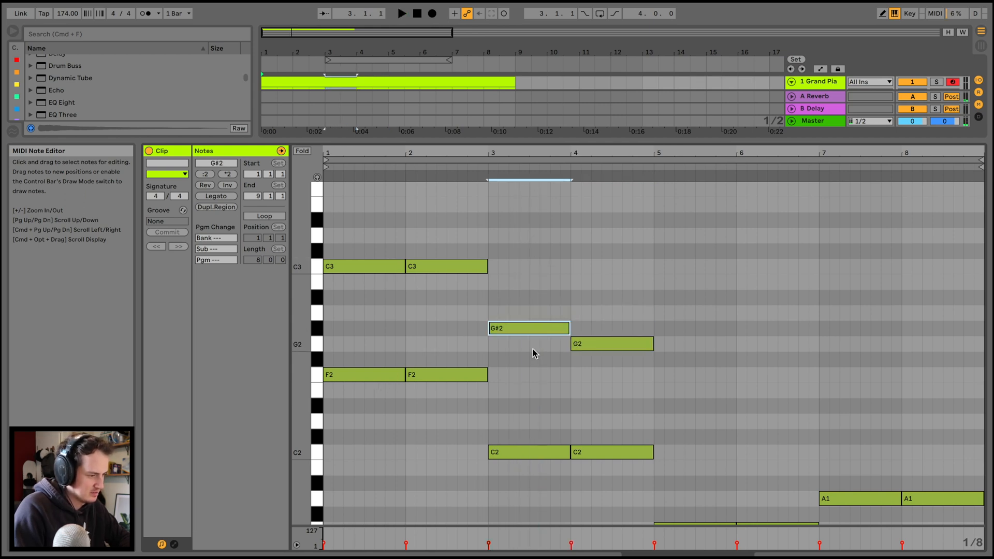
key(Down)
click(490, 167)
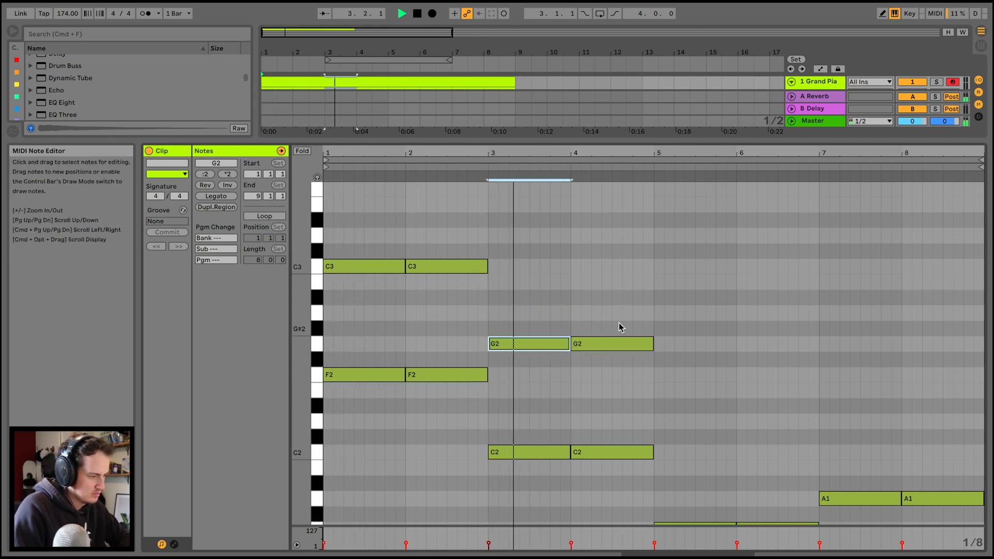
Duplicate both G2 notes from bars 3 and 4 into bars 5 and 6 and raise the copies to A2
drag(621, 327, 524, 369)
key(super+d)
key(Up)
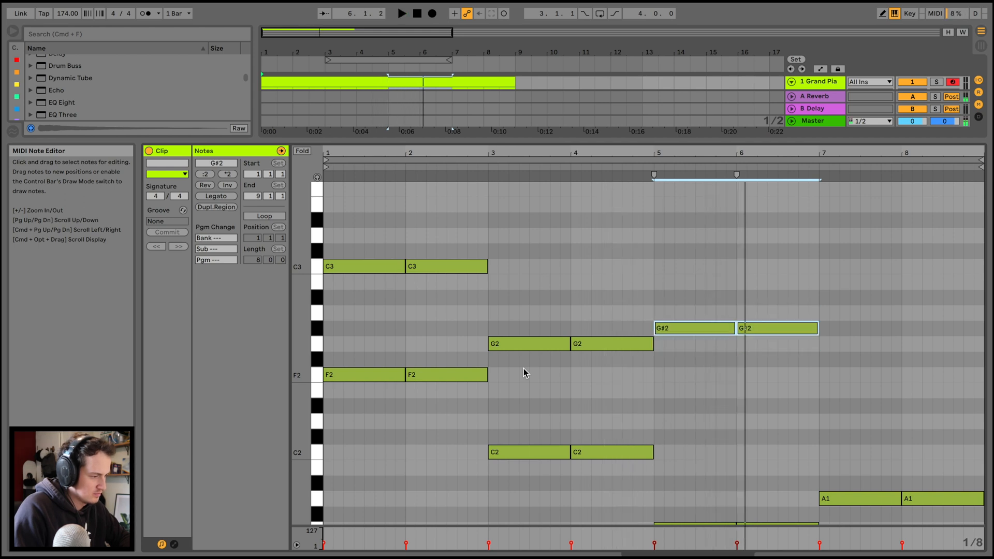
key(Up)
Duplicate both A2 notes into bars 7 and 8, lower the copies to G2, and play the progression
key(super+d)
key(Down)
key(Down)
scroll(653, 431, down, 2)
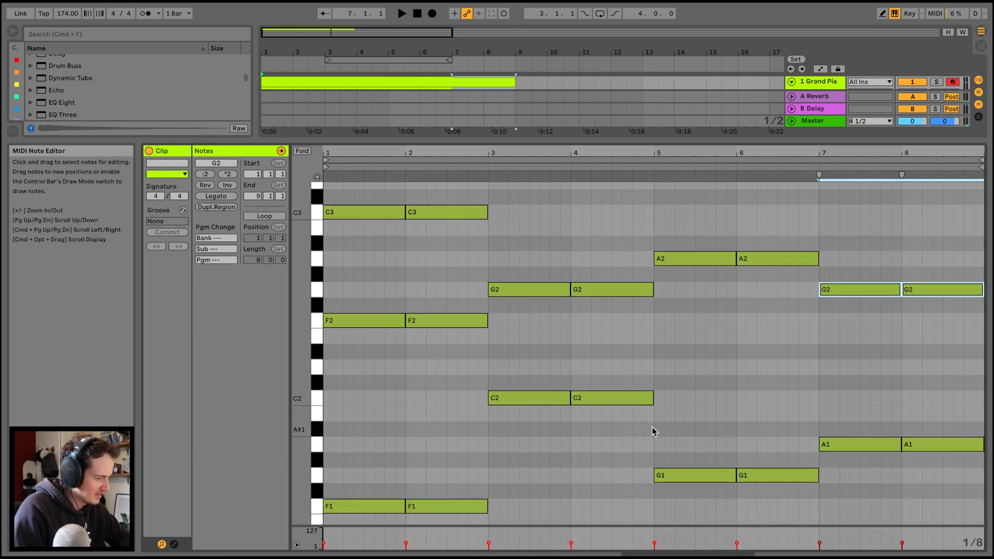
key(space)
scroll(653, 431, down, 3)
scroll(652, 430, up, 4)
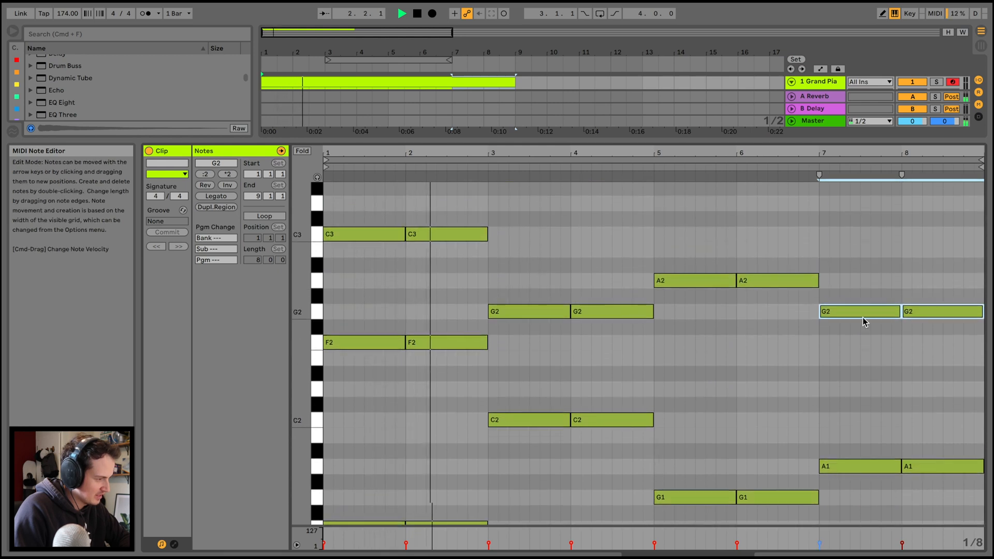
Lower the G2 notes in bars 7 and 8 to E2 during playback
key(Down)
key(Down)
key(Down)
key(Up)
key(Down)
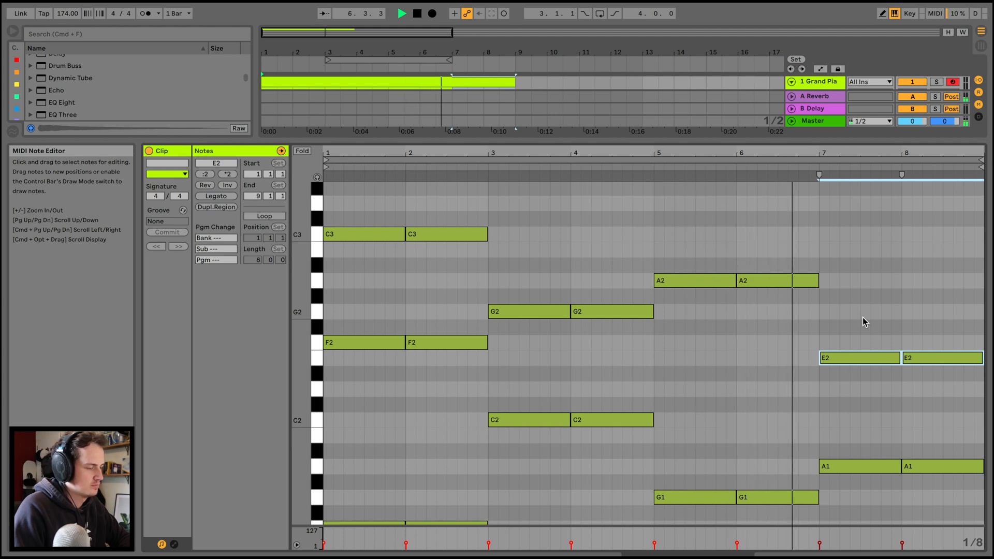
Lower the E2 notes in bars 7 and 8 to C2 and replay the ending
key(Down)
key(Down)
key(Down)
key(Down)
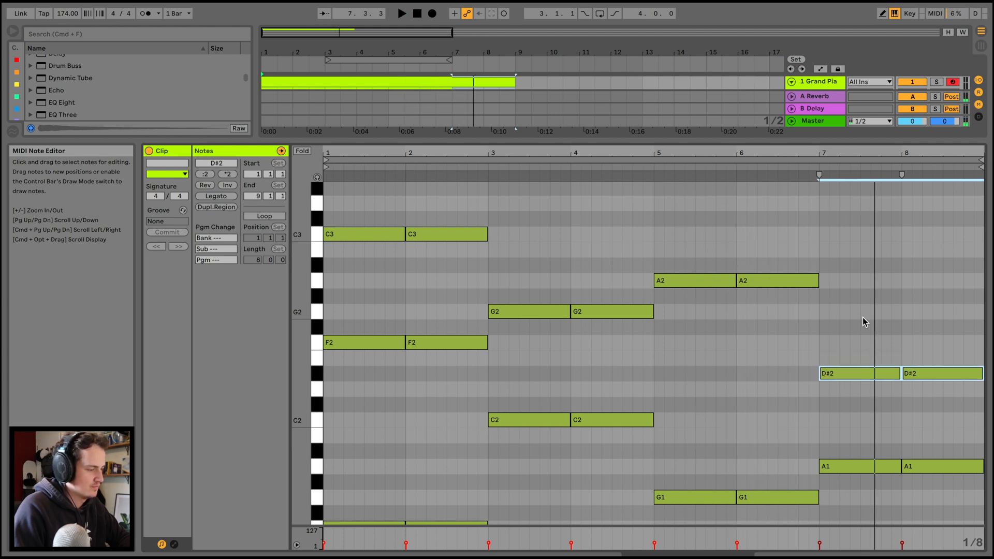
click(798, 169)
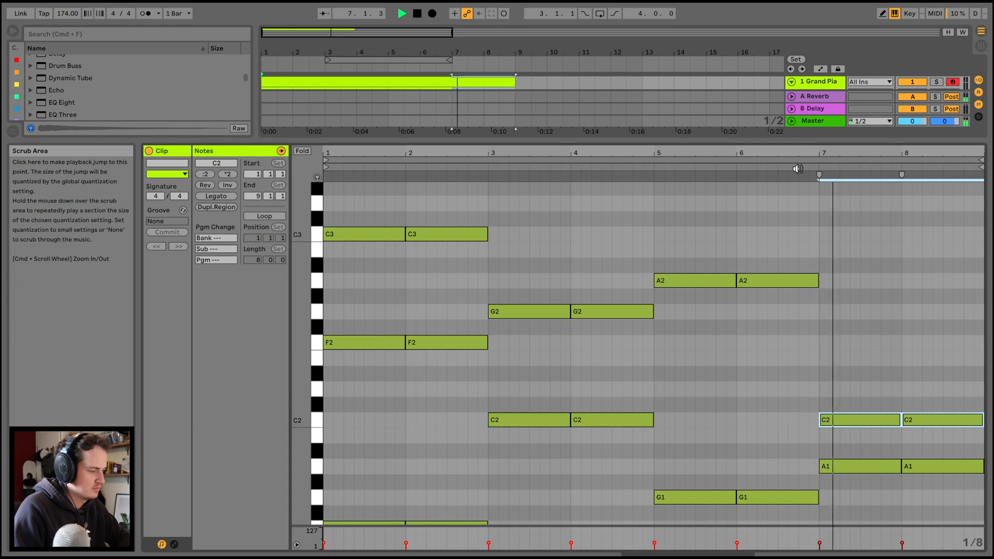
key(space)
Add an A3 note at the start of bar 1 spanning bars 1 and 2, and briefly try it an octave higher
click(451, 287)
scroll(349, 312, up, 5)
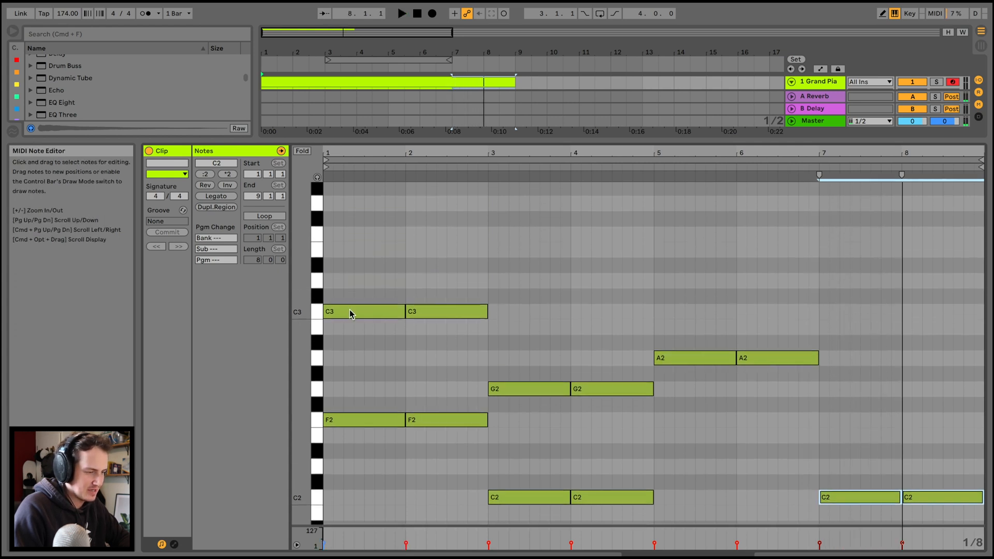
double_click(329, 226)
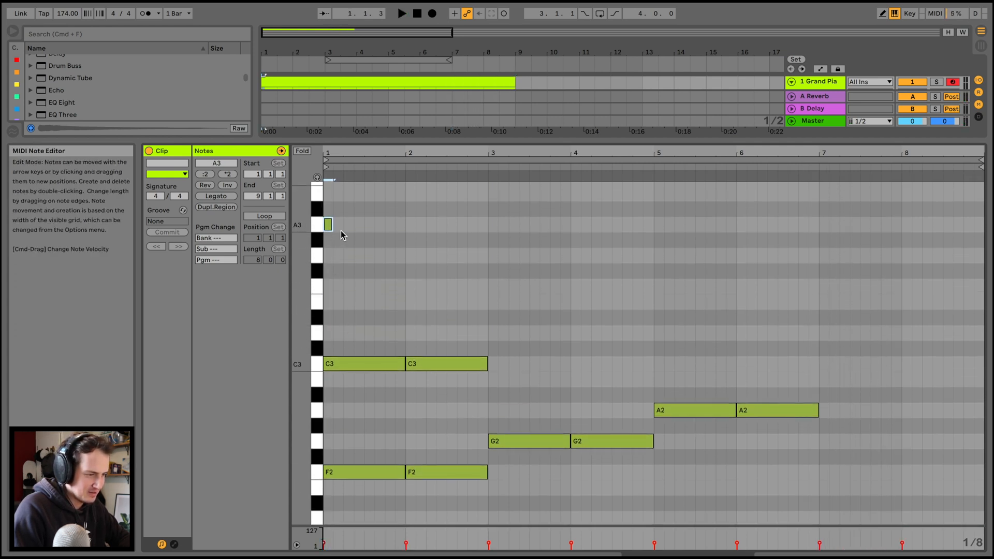
drag(334, 227, 487, 228)
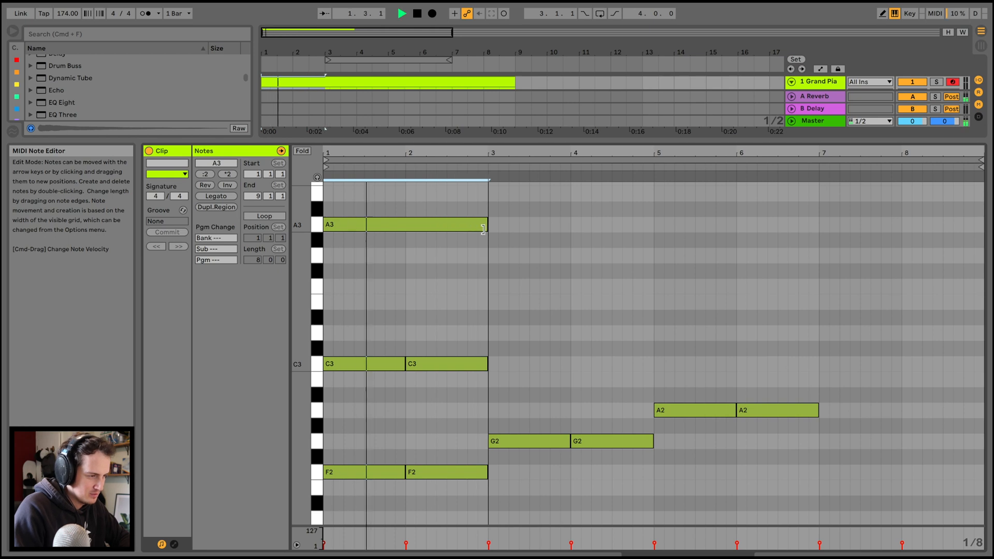
key(shift+Up)
key(shift+Down)
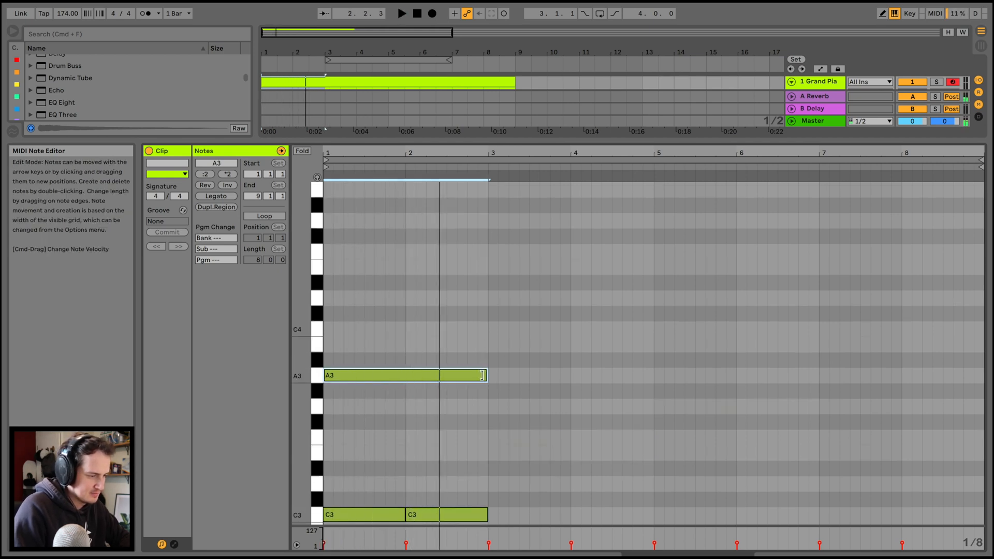
Shorten the A3 note to one bar, duplicate it into bar 2, and raise the copy to C4
drag(486, 375, 405, 375)
key(super+d)
key(Up)
key(Up)
key(Up)
key(space)
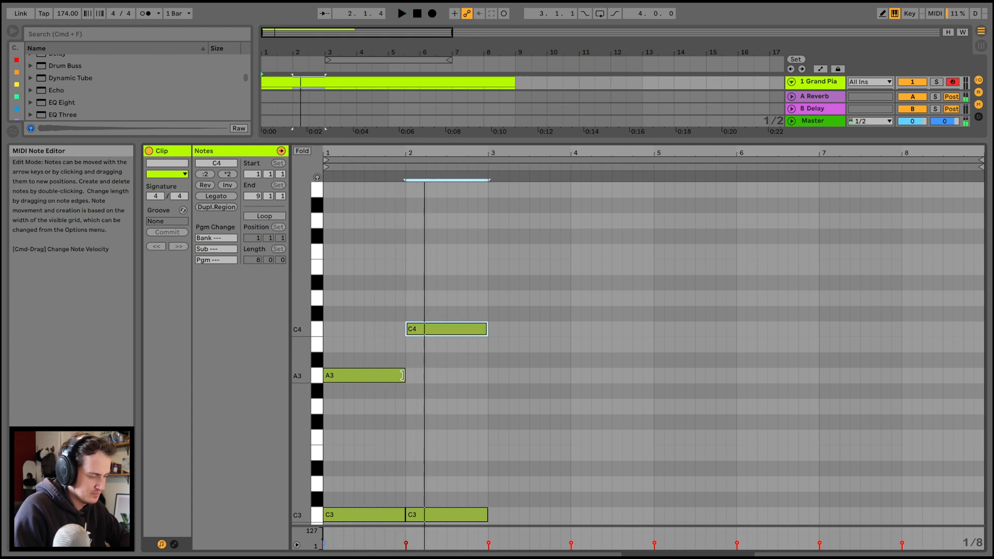
Shorten the bar 2 C4 note to half a bar and fill the second half with a copy lowered to B3
key(space)
drag(488, 336, 445, 331)
key(super+d)
key(Down)
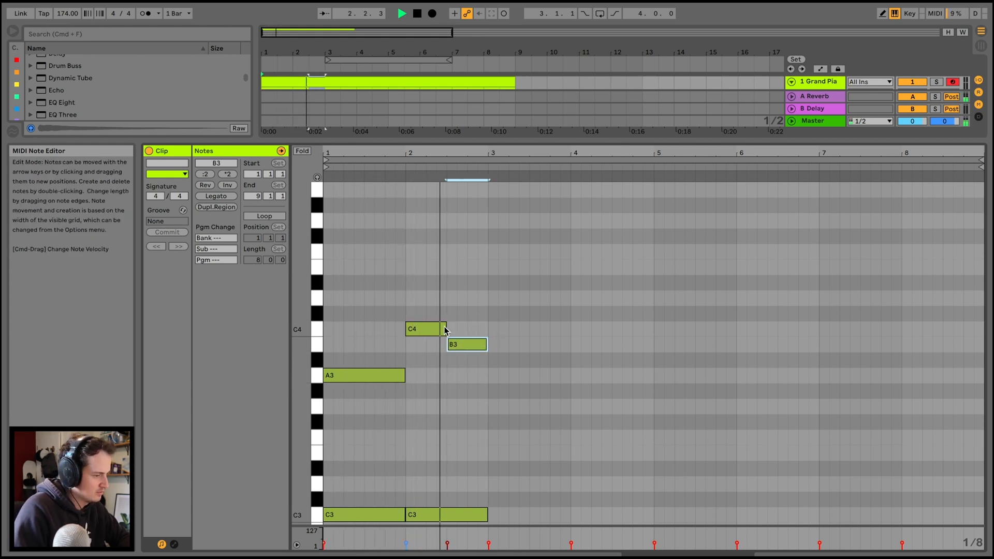
Duplicate the B3 note into bar 3, lower the copy to G3, and lengthen it to a full bar
key(super+d)
key(Down)
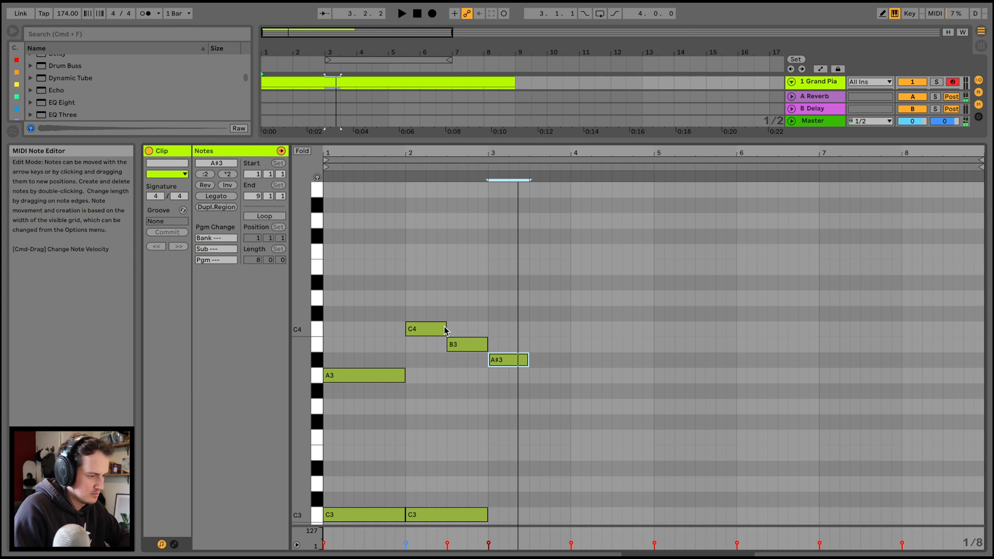
key(Down)
key(space)
scroll(444, 311, down, 4)
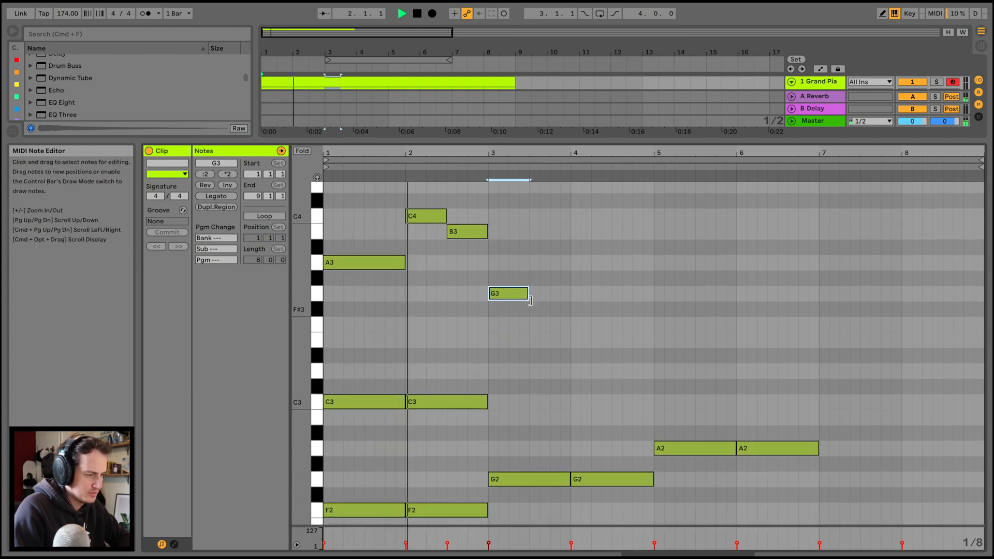
drag(528, 294, 569, 293)
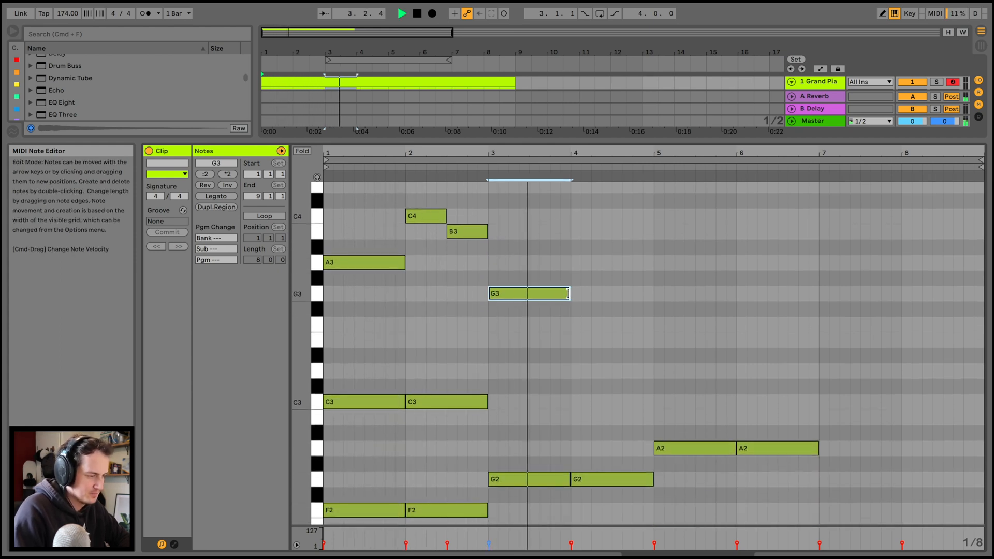
Fill bar 4 with two half-bar F3 notes made from a lowered copy of the bar 3 G3 note
key(super+d)
key(space)
key(space)
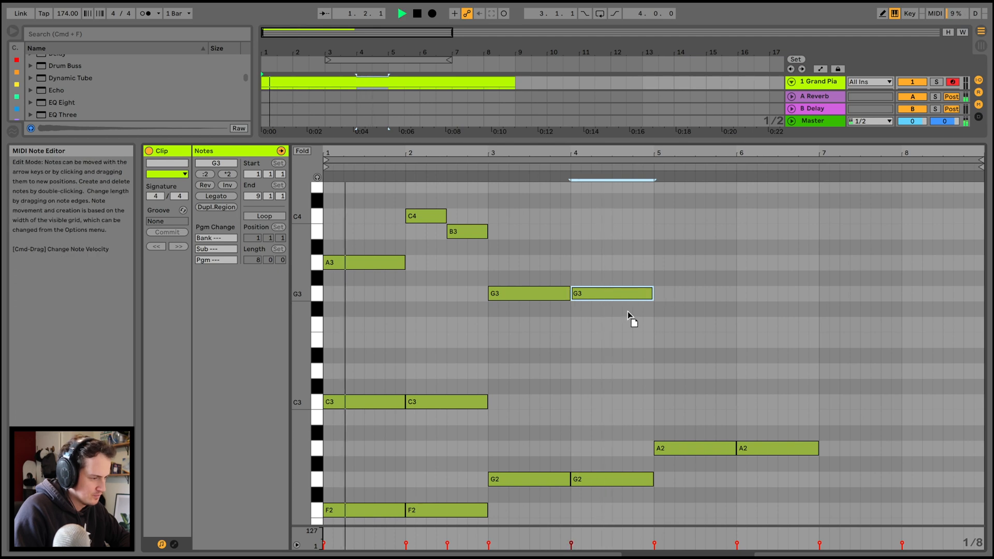
key(Down)
key(Down)
drag(651, 323, 611, 322)
key(super+d)
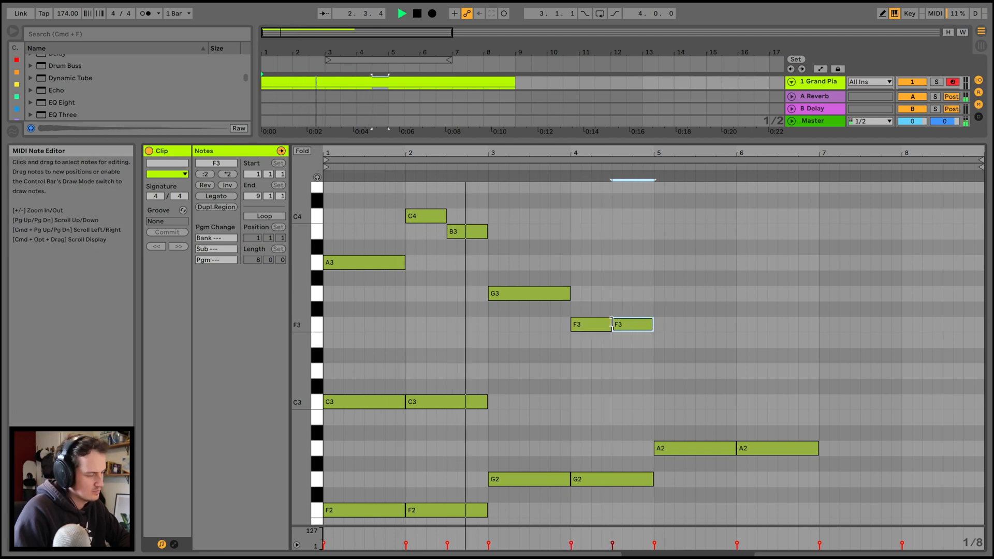
Lower the second half-bar note of bar 4 to E3 and place a copy lowered to D3 at bar 5
key(Down)
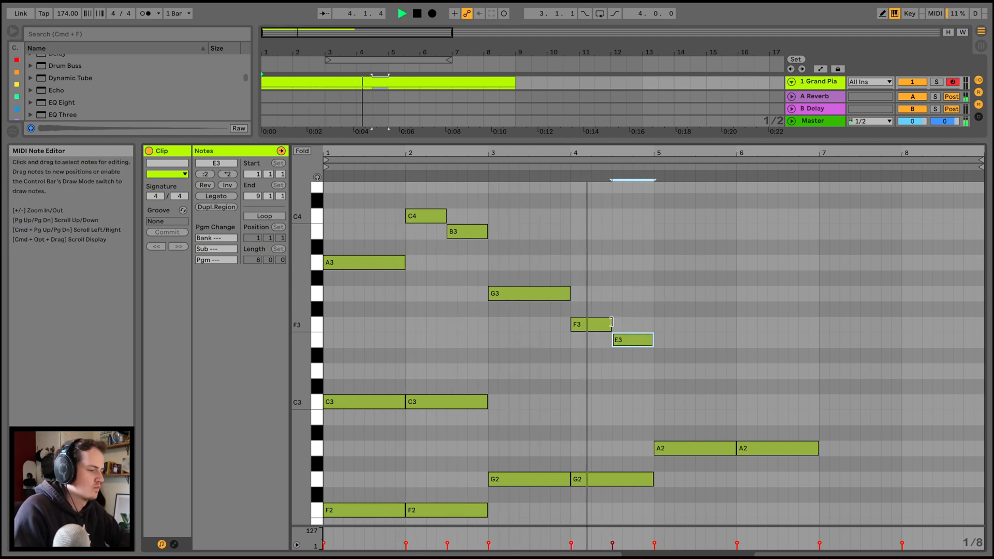
key(space)
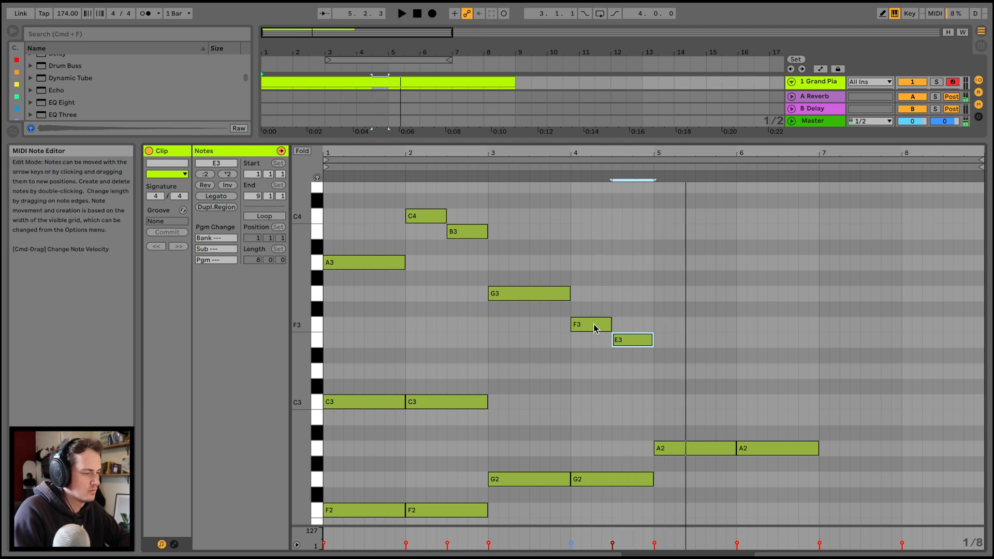
key(super+d)
drag(678, 345, 679, 375)
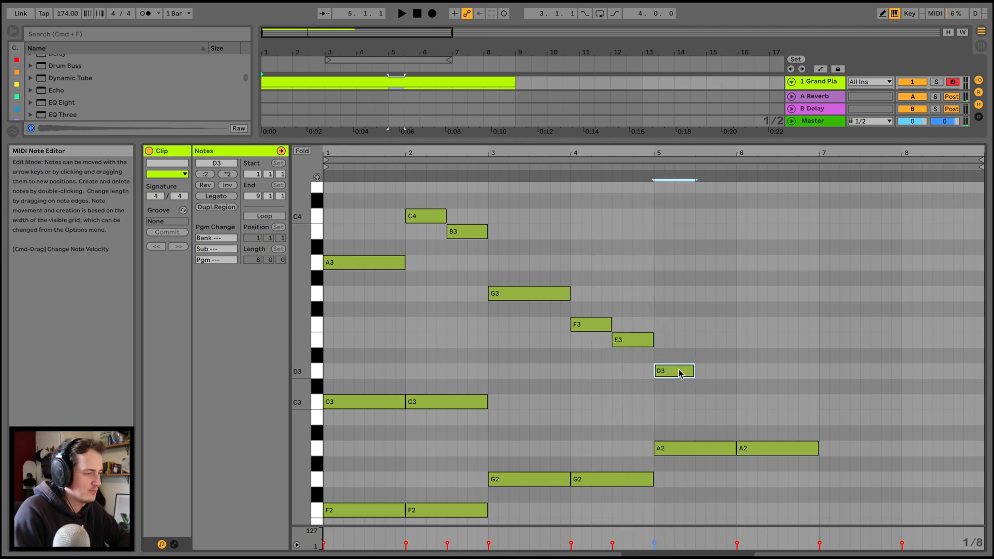
click(631, 169)
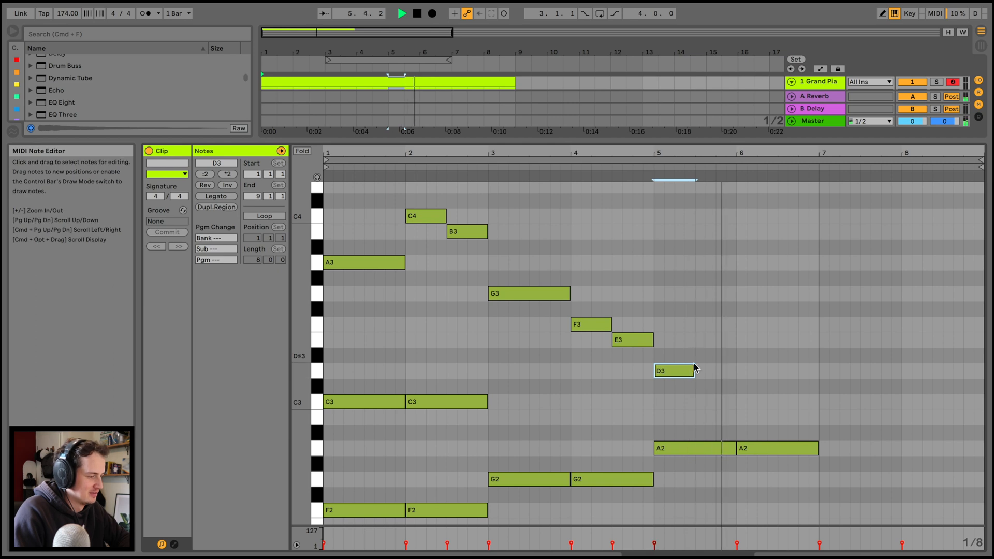
Lengthen the D3 note to fill bar 5, duplicate it into bar 6, and play the result
drag(694, 371, 737, 370)
key(super+d)
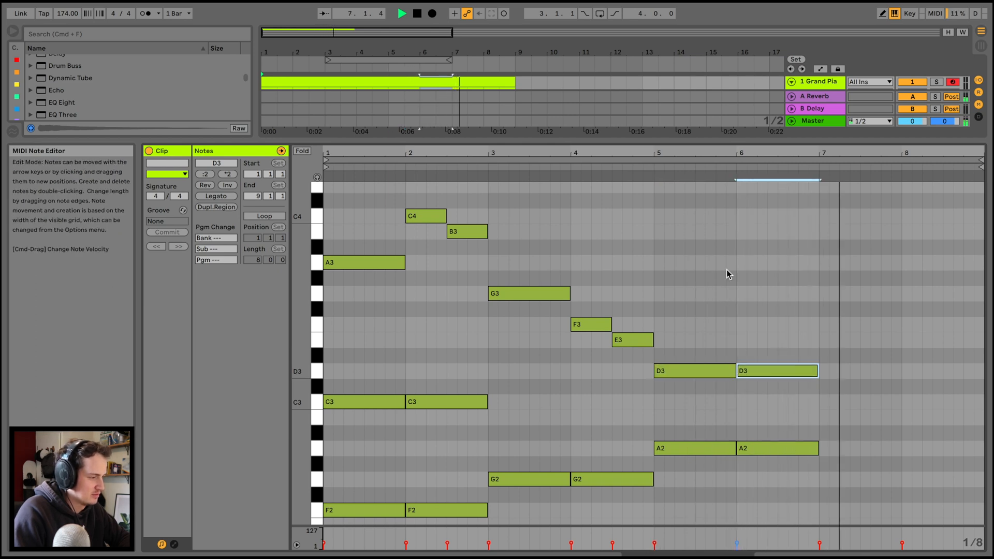
click(699, 166)
Duplicate the bar 6 D3 note into bar 7, lower the copy to C3, and duplicate it into bar 8
key(super+d)
key(Up)
key(Up)
key(Up)
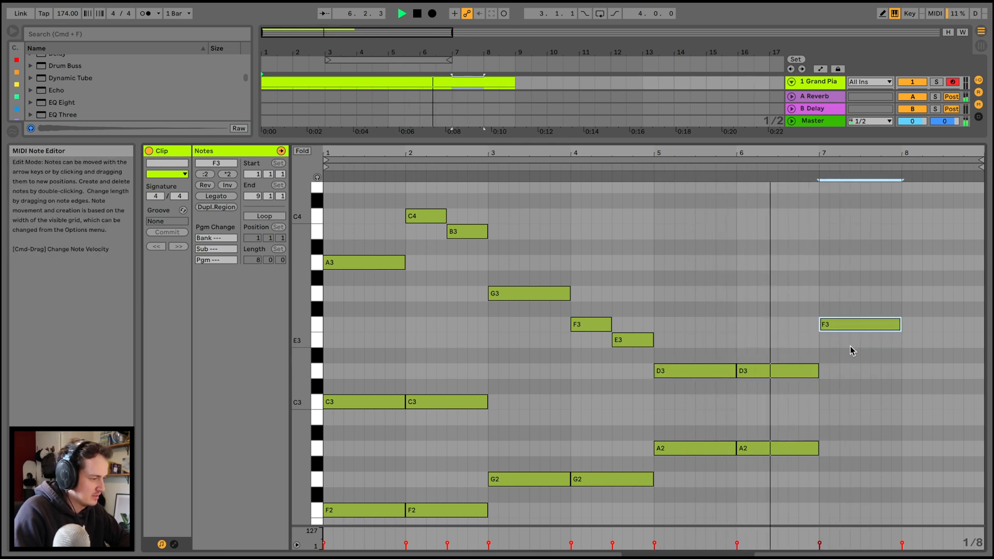
scroll(850, 348, down, 5)
scroll(850, 348, up, 5)
key(Down)
key(Down)
key(Down)
key(Down)
key(Down)
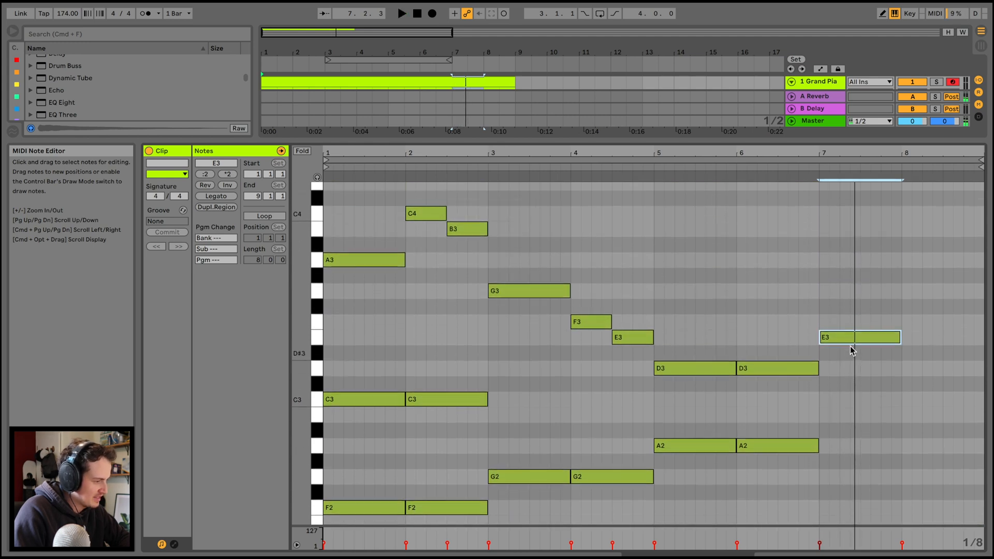
scroll(851, 350, down, 1)
scroll(851, 351, down, 5)
scroll(852, 351, up, 1)
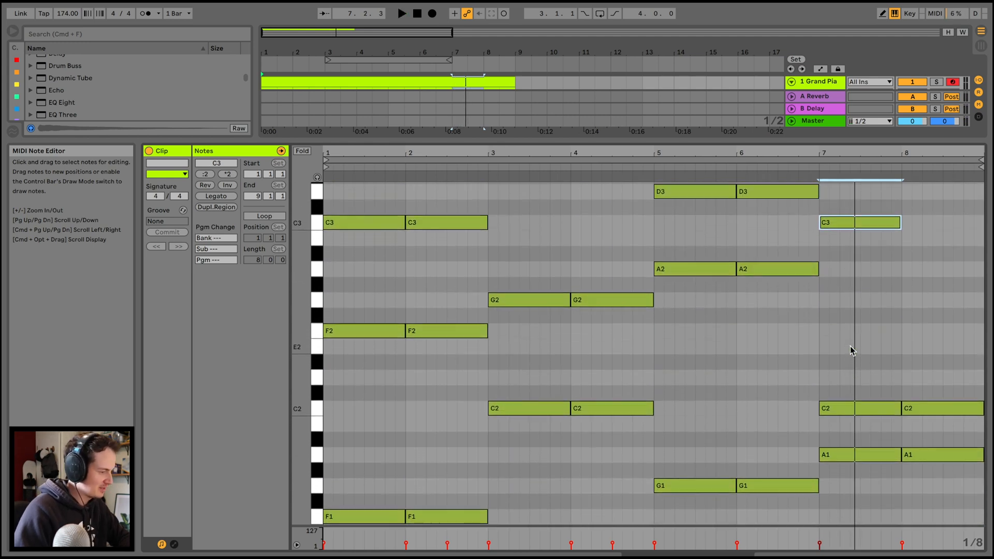
key(super+d)
key(space)
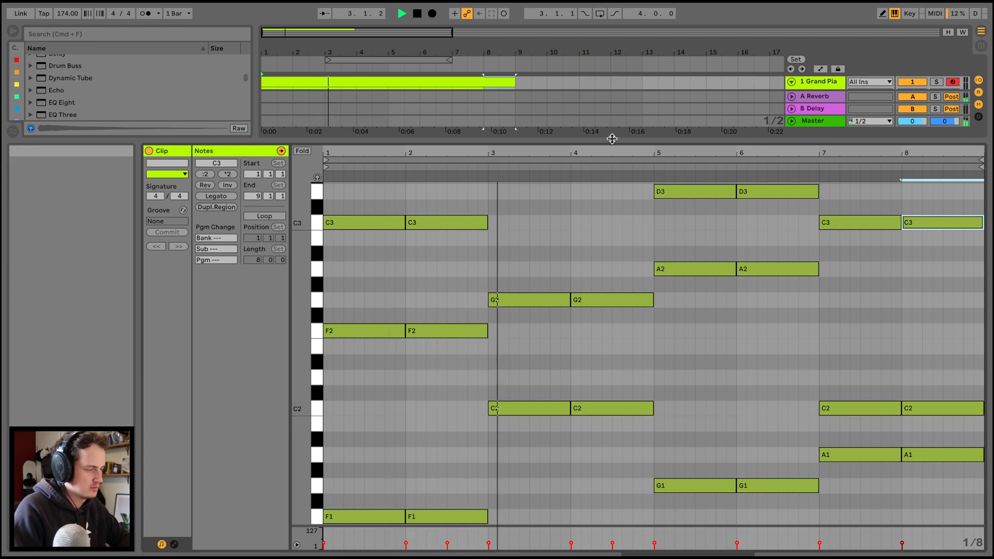
Shrink the note editor to show the arrangement tracks and set the grand piano track's volume to 6.0
drag(613, 139, 597, 308)
double_click(806, 106)
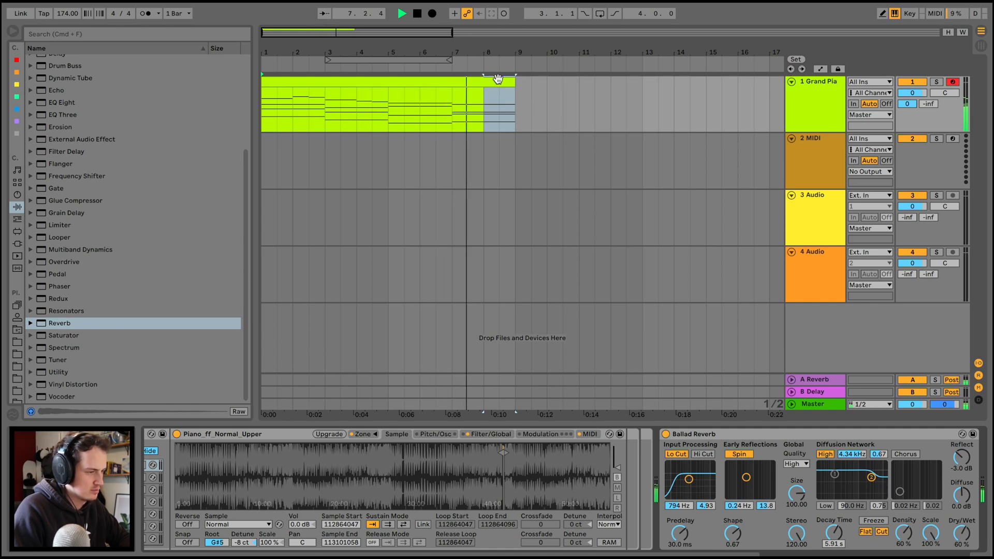
double_click(497, 79)
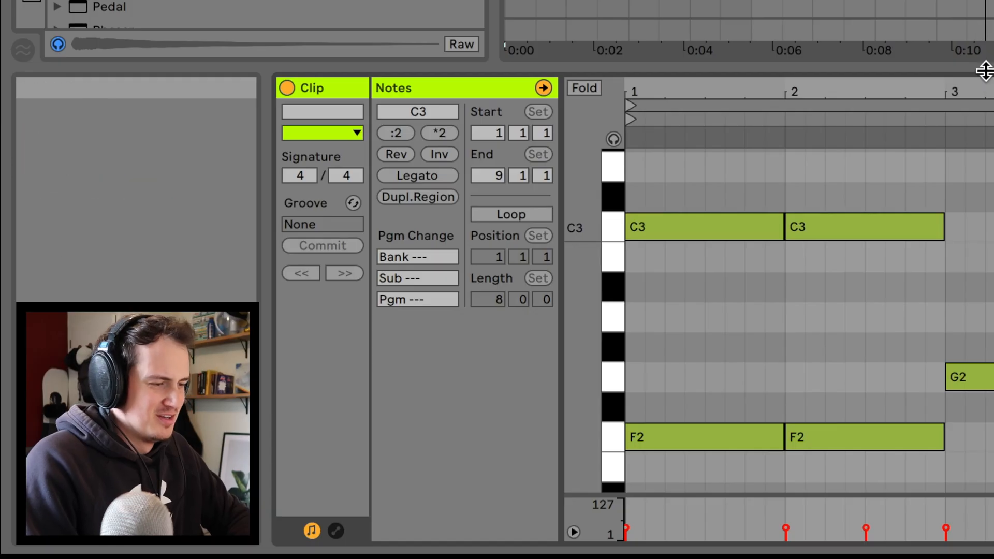
drag(984, 71, 972, 229)
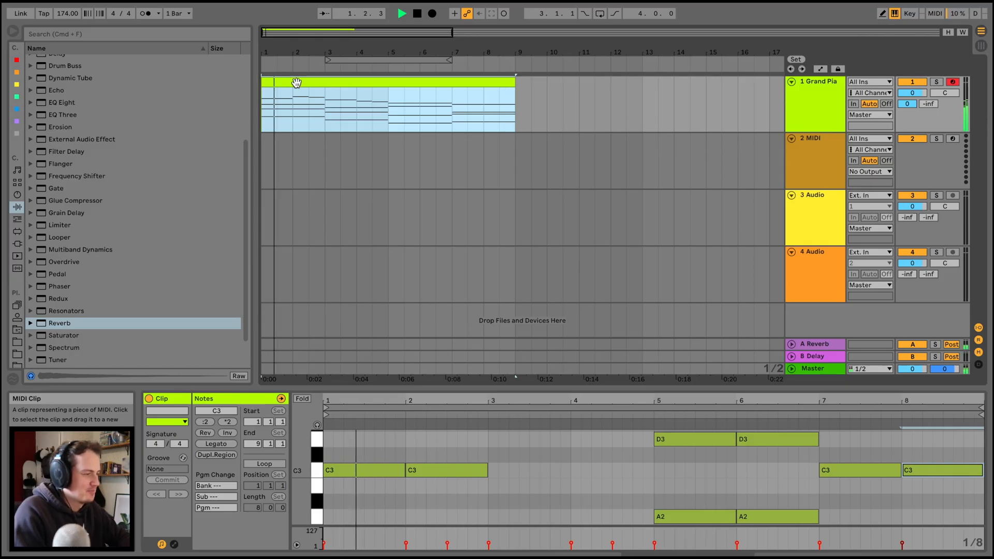
drag(921, 96, 921, 78)
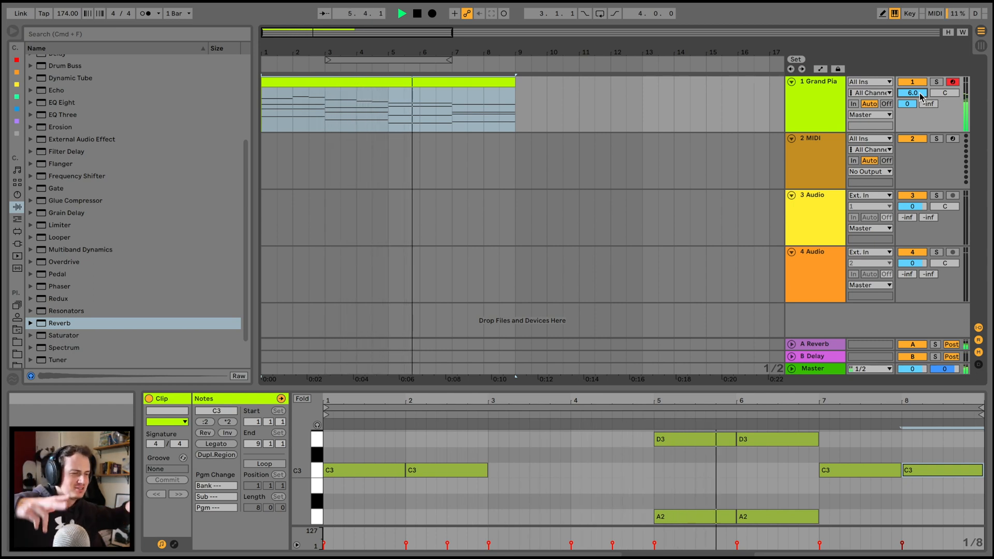
Enlarge the note editor and add E3 notes in bars 7 and 8 by duplicating the bar 6 D3 note and raising it
click(441, 79)
drag(784, 387, 788, 137)
scroll(781, 295, up, 3)
click(792, 266)
key(super+d)
key(Up)
key(Up)
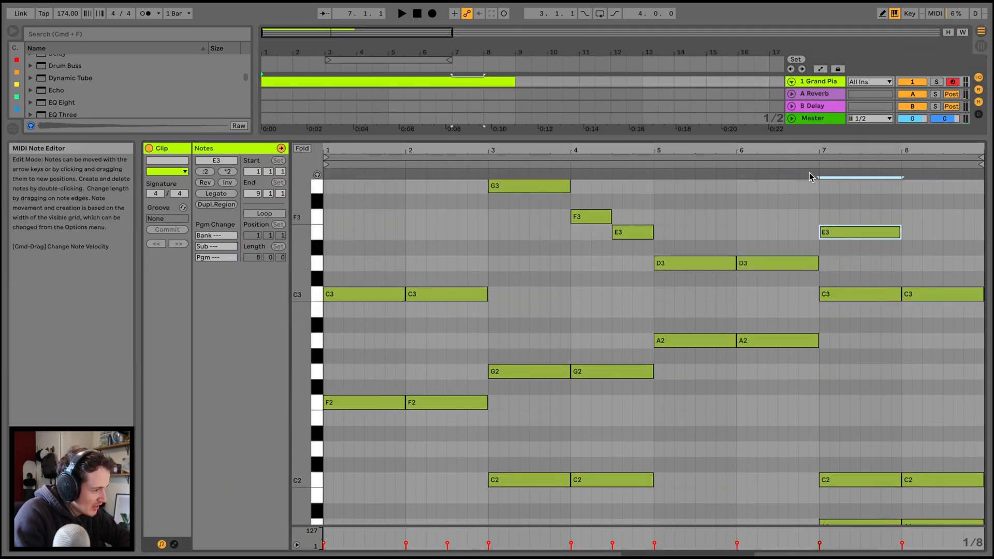
click(770, 164)
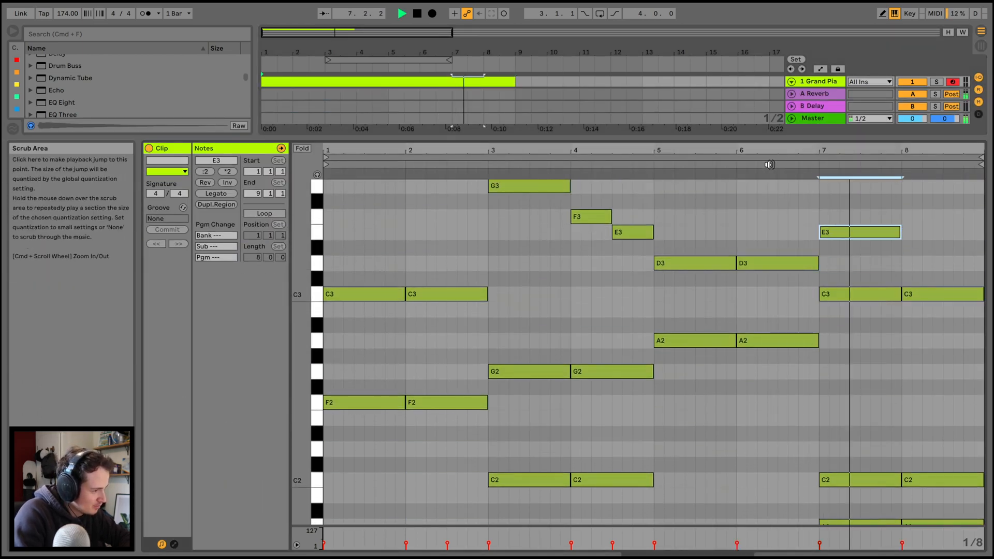
key(super+d)
Delete the repeated one-bar notes in the second bar of each chord and lengthen the first ones to two bars
scroll(413, 361, down, 4)
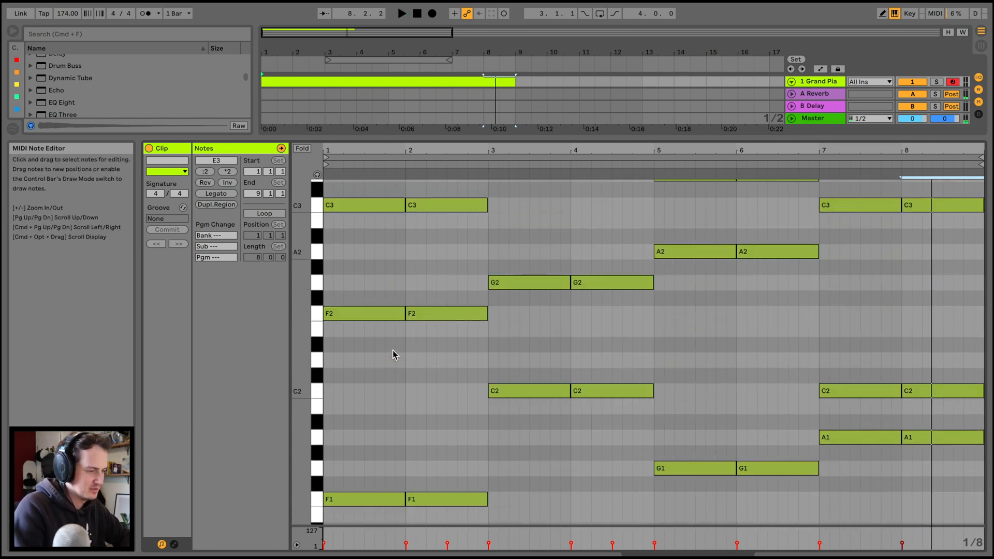
drag(438, 191, 443, 531)
key(Delete)
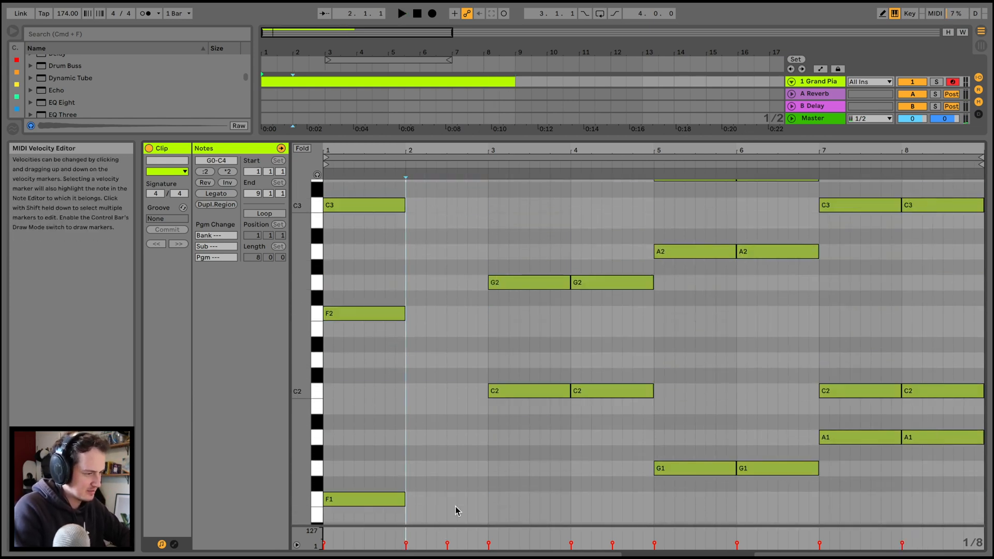
drag(619, 239, 620, 478)
key(Delete)
scroll(619, 477, down, 6)
drag(621, 426, 621, 501)
key(Delete)
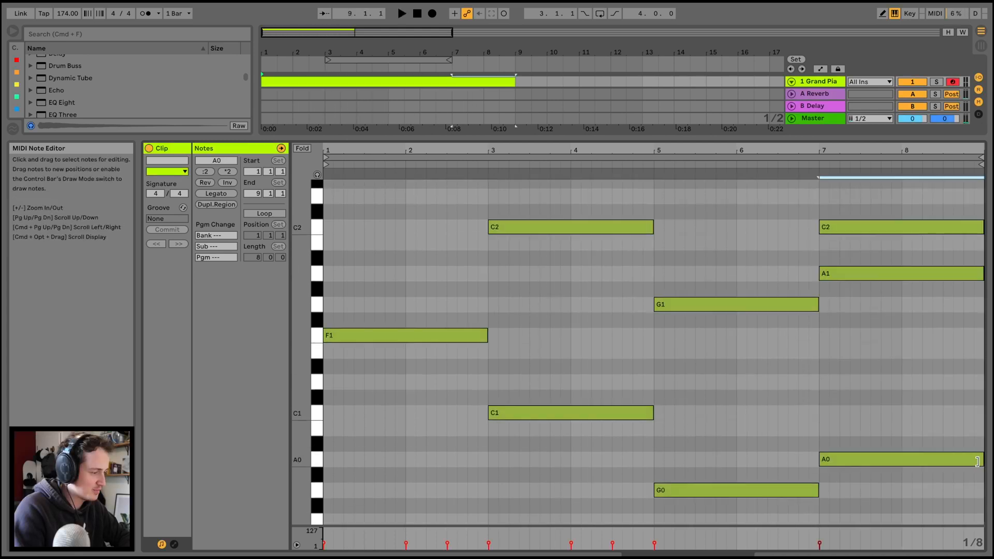
scroll(857, 399, up, 3)
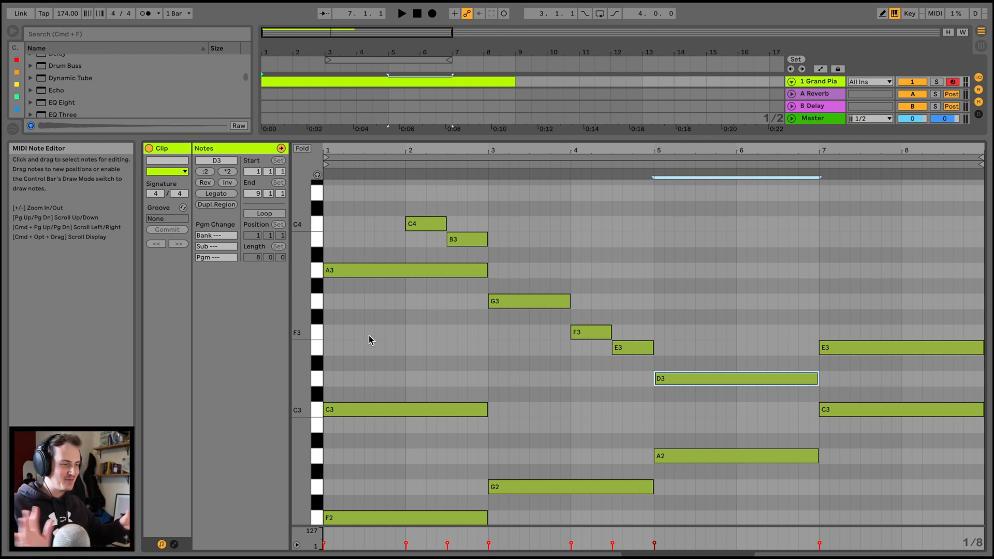
Select all notes in the clip and transpose them down six semitones
click(369, 340)
key(super+a)
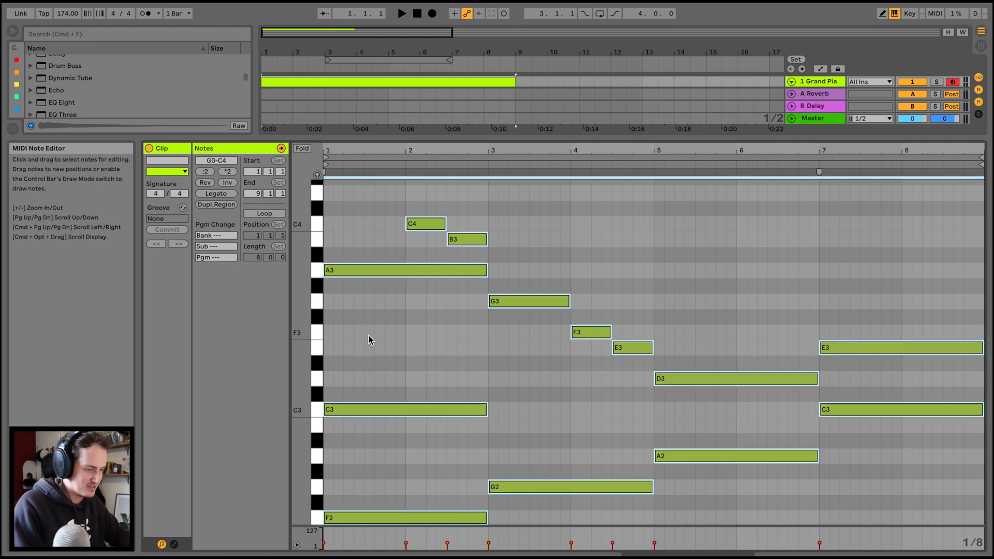
scroll(369, 340, down, 10)
scroll(369, 339, down, 1)
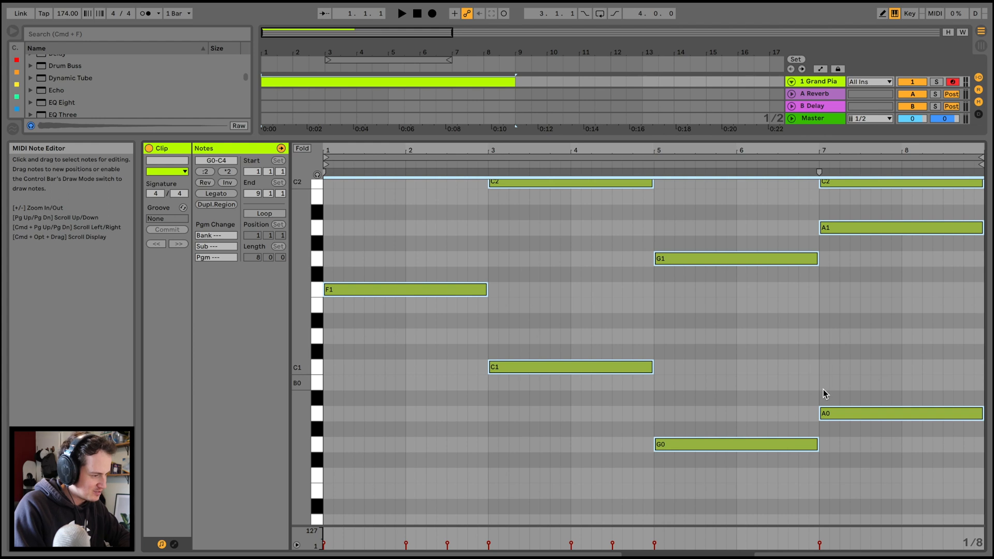
key(Down)
key(Down)
key(Down)
key(Down)
key(Down)
key(Down)
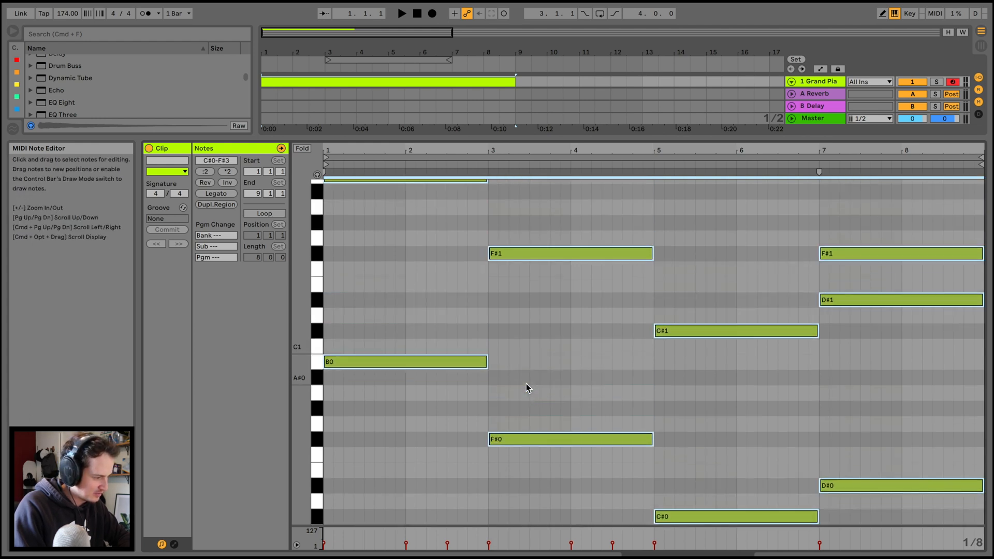
Delete the C#0 note an octave below C#1 in bars 5 and 6, comparing the sound with and without it
drag(712, 429, 719, 551)
key(Delete)
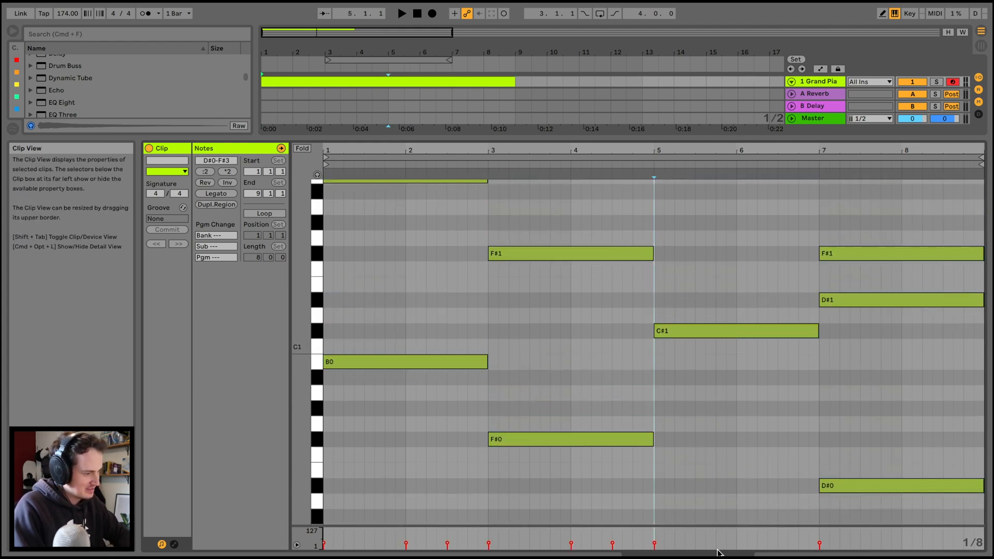
scroll(660, 419, down, 2)
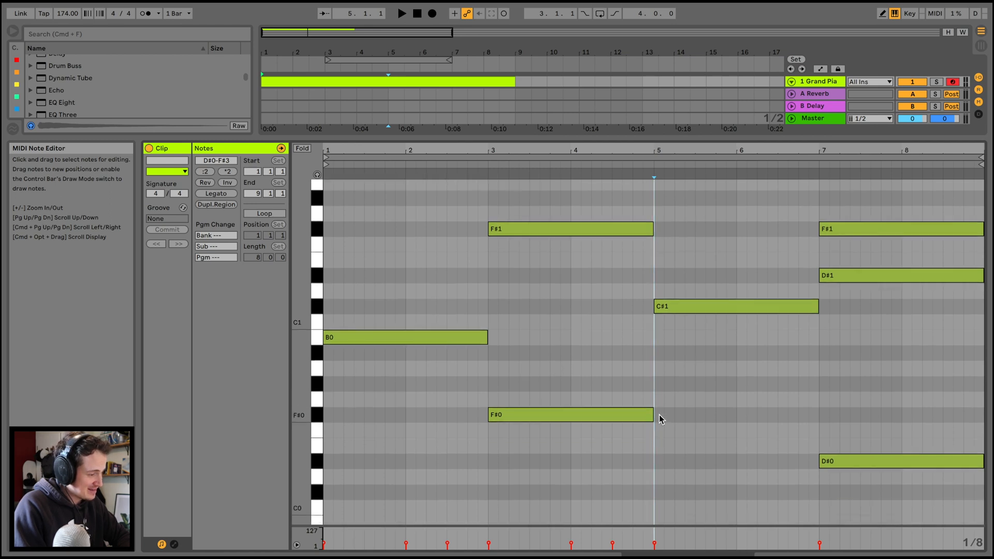
key(super+z)
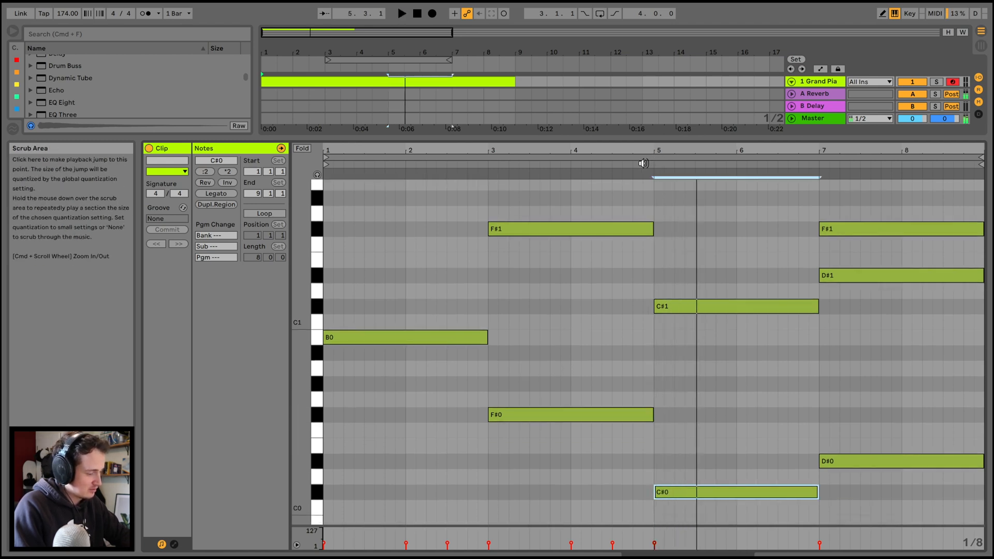
key(Delete)
scroll(583, 174, up, 6)
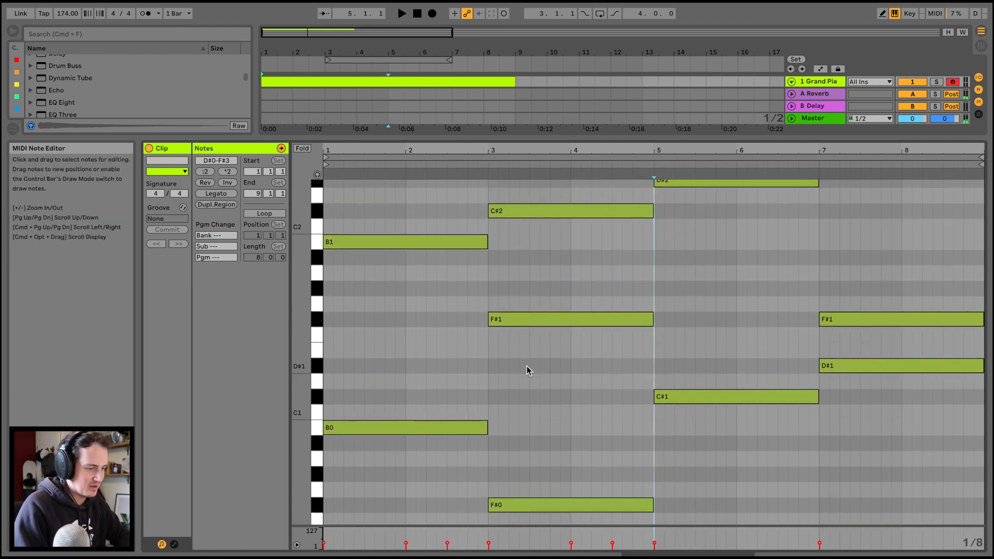
scroll(527, 370, up, 9)
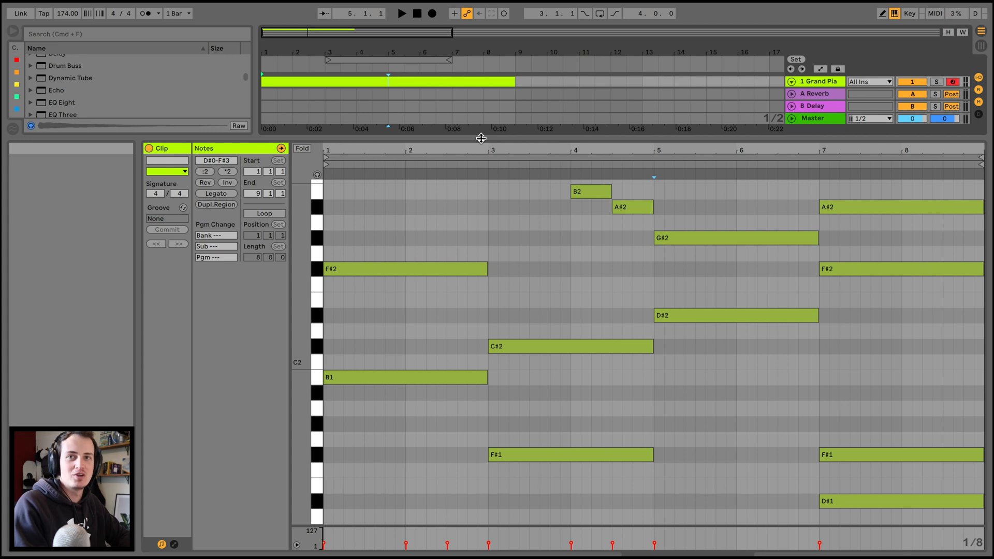
Play back the transposed progression with the arrangement in view, and enlarge the note editor again
drag(481, 137, 488, 352)
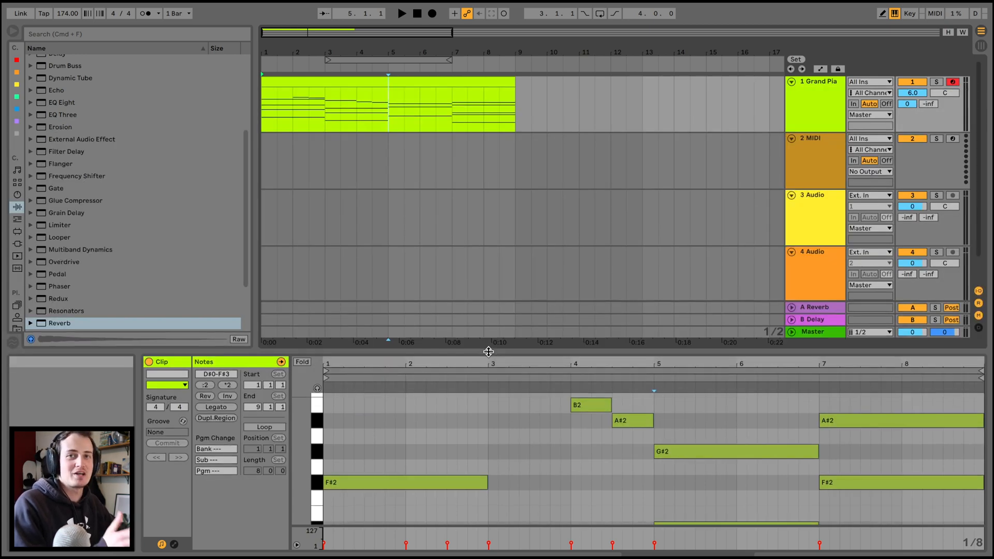
click(806, 96)
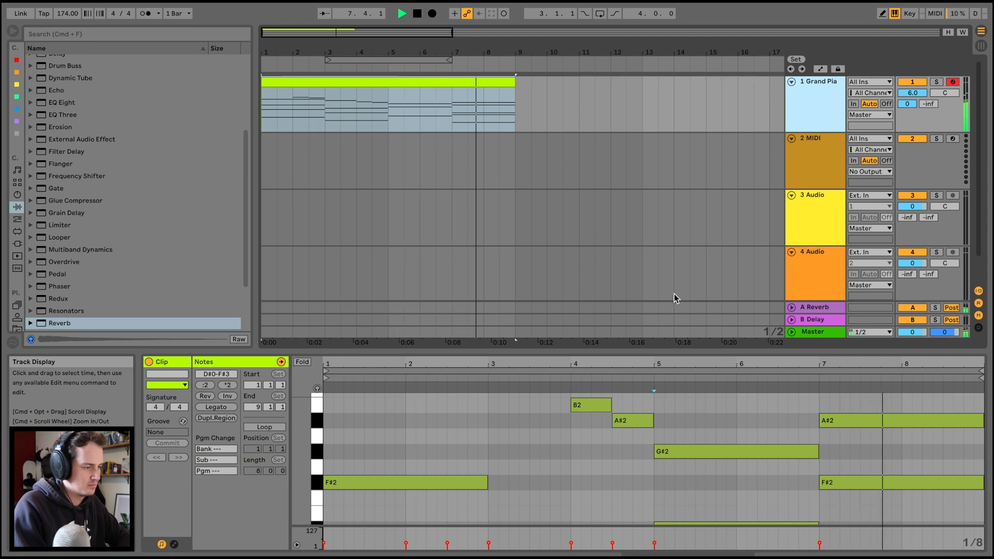
drag(678, 348, 695, 44)
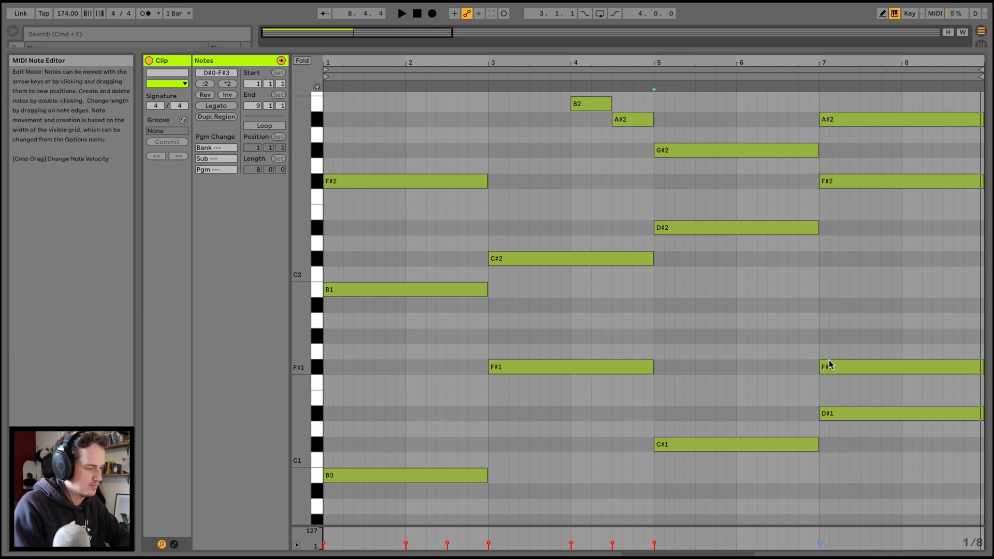
key(space)
Try the F#1 note of bars 7 and 8 an octave higher during playback
click(843, 369)
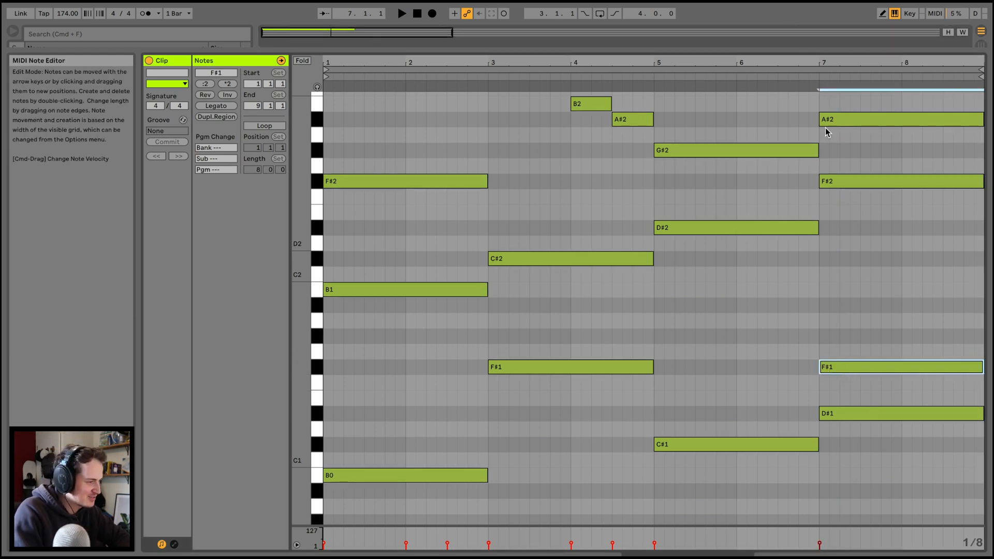
click(799, 75)
key(space)
key(shift+Up)
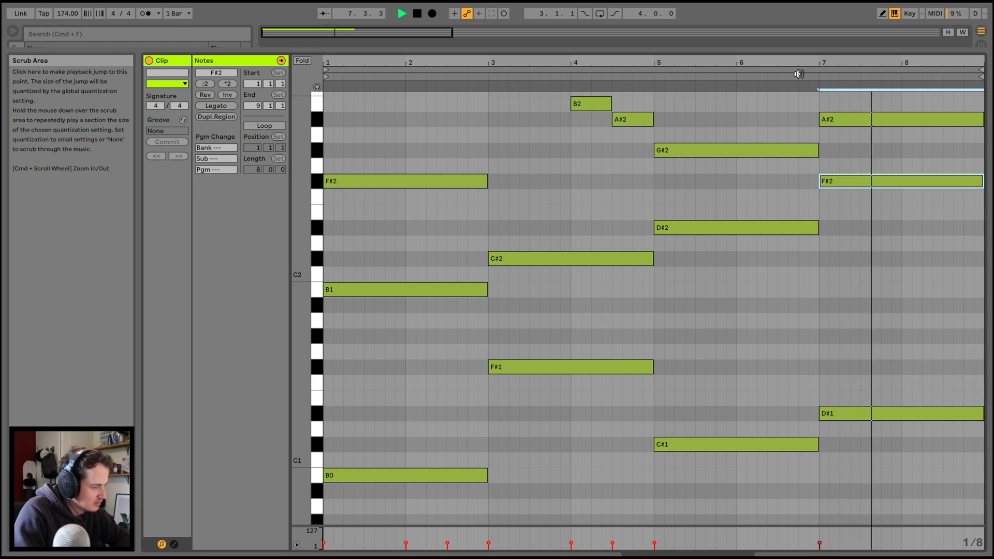
key(shift+Down)
Deactivate the F#1 note in bars 7 and 8 and listen to the last chord
click(799, 74)
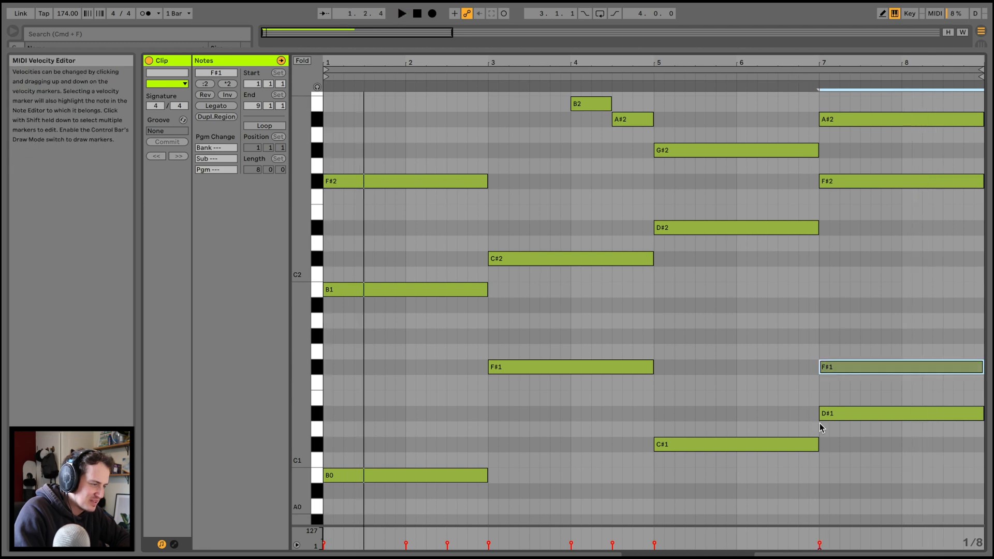
click(805, 77)
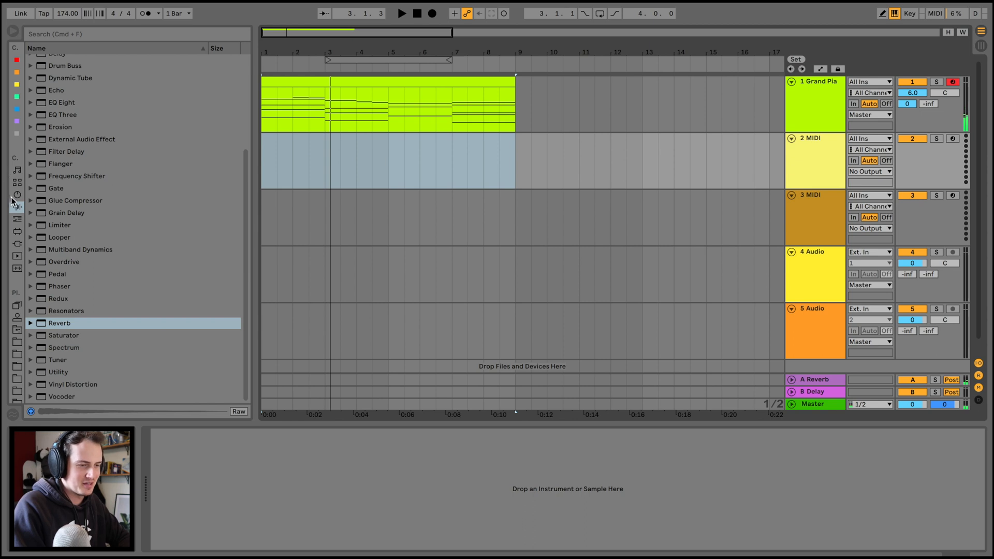
Load the Operator instrument onto the empty second MIDI track
click(15, 192)
scroll(78, 346, down, 15)
click(30, 133)
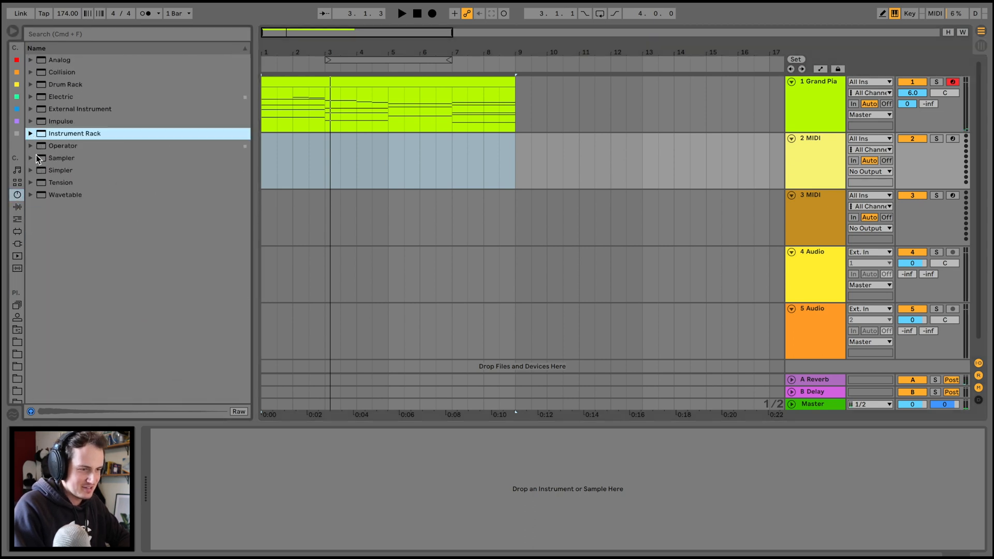
click(64, 144)
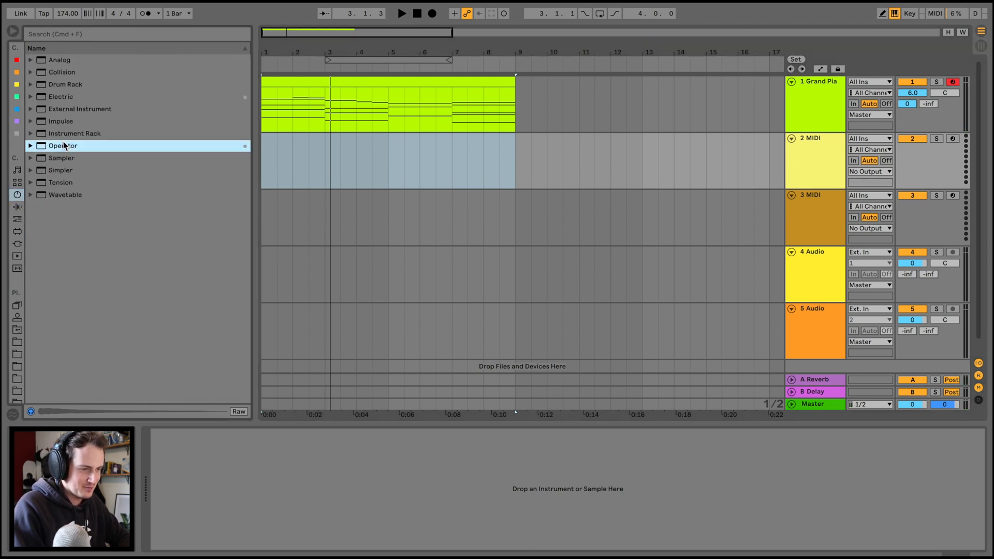
drag(387, 170, 388, 169)
Copy the eight-bar piano clip to the Operator track, play both, and set the Operator track's volume to -8.7 dB
drag(443, 81, 443, 142)
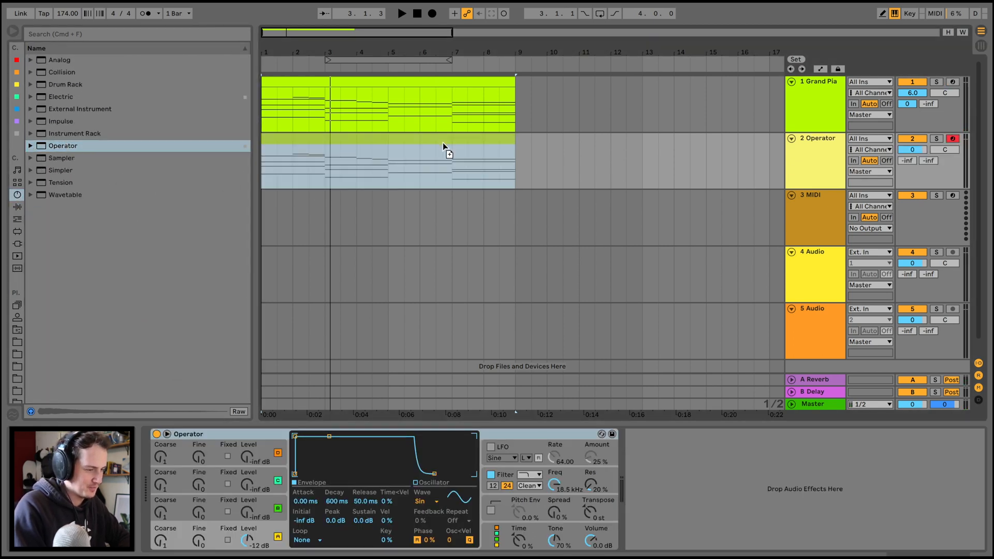
key(space)
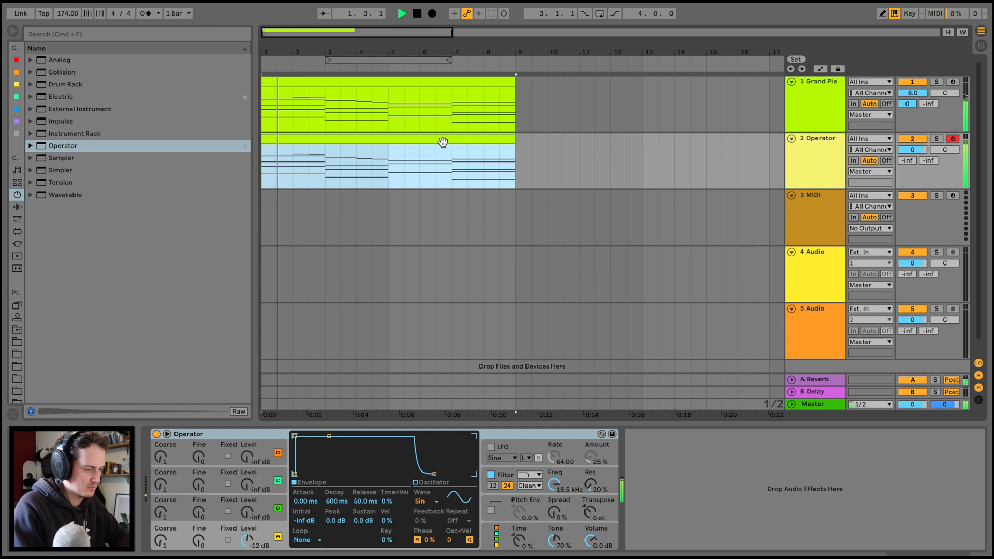
click(909, 150)
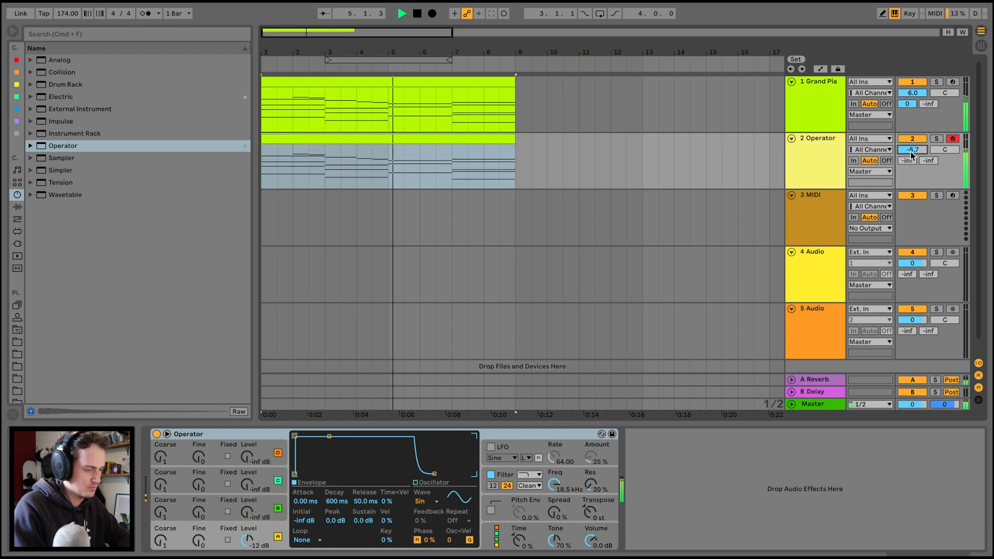
Deactivate the copied clip on the Operator track and stop playback
click(431, 140)
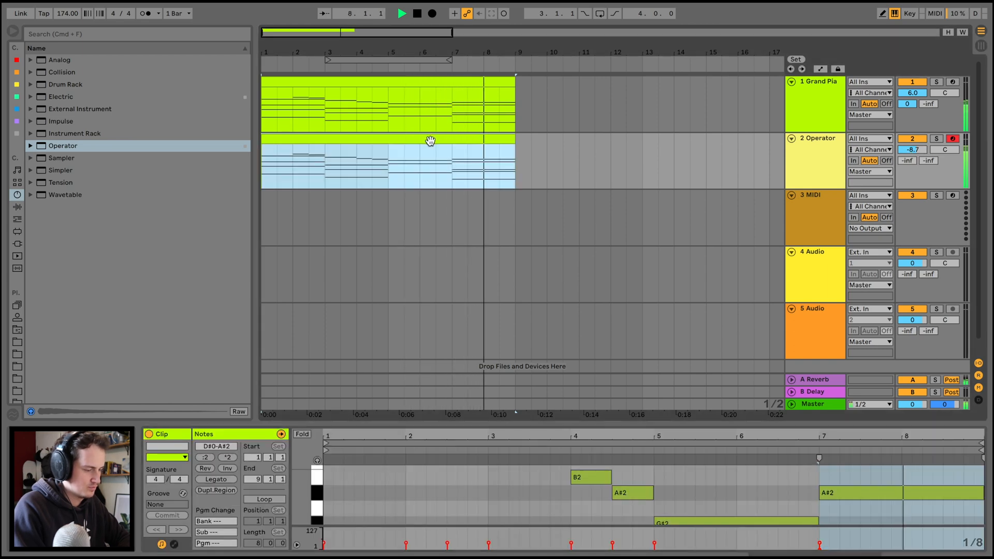
key(0)
key(space)
Change the piano melody of bars 5 and 6 to a one-bar G#2, a half-bar G#2 and a half-bar A#2, with D#2 spanning both bars
click(435, 83)
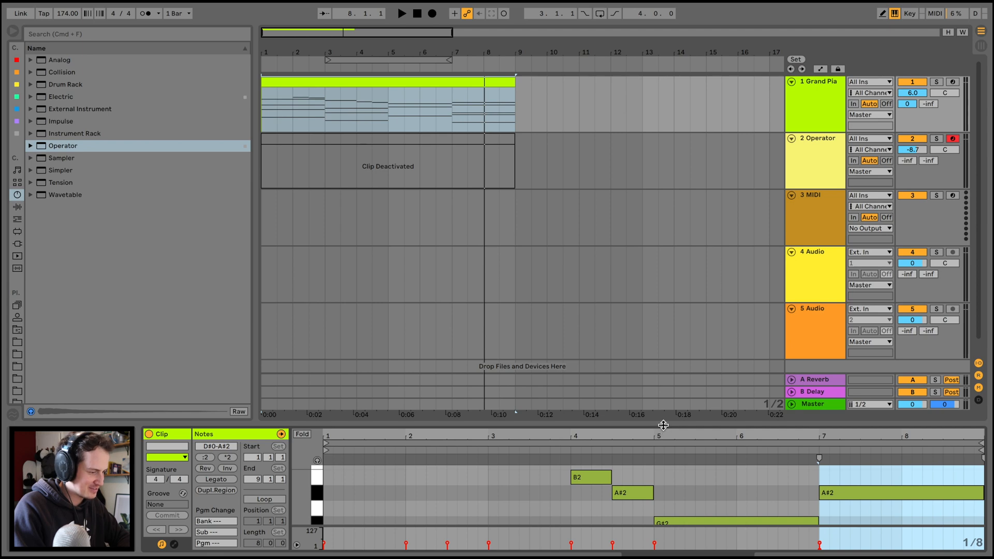
drag(663, 425, 636, 105)
click(629, 178)
scroll(724, 277, up, 2)
click(799, 257)
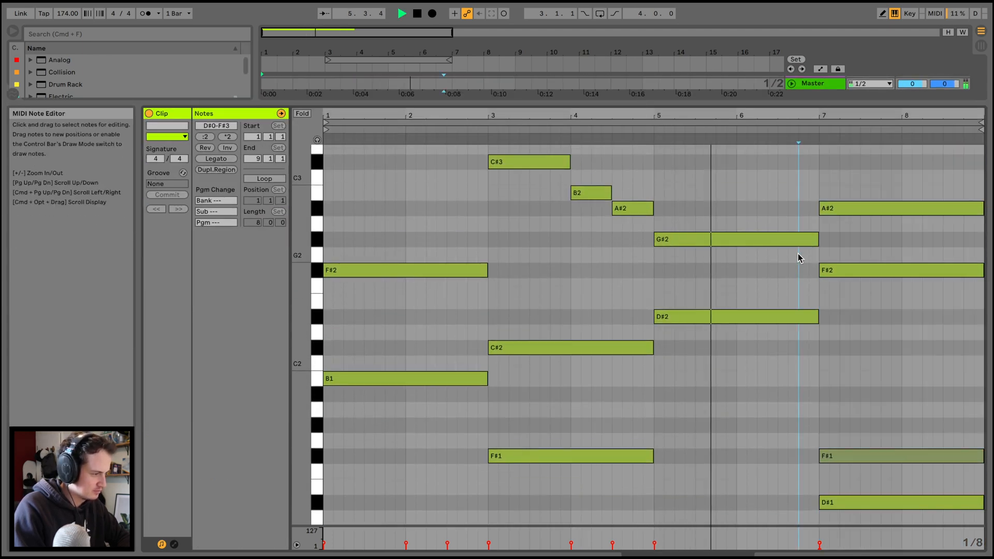
drag(818, 240, 736, 240)
key(space)
key(super+d)
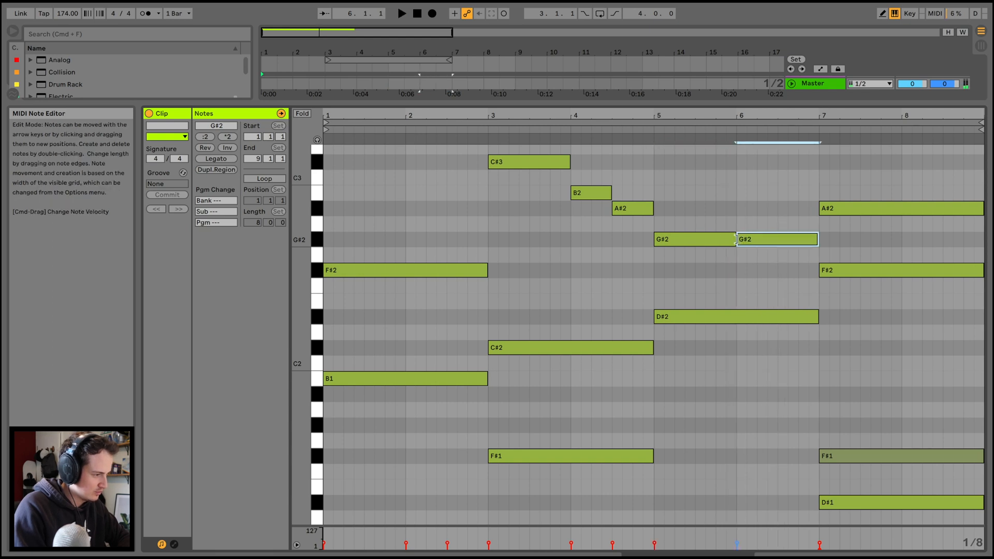
click(720, 125)
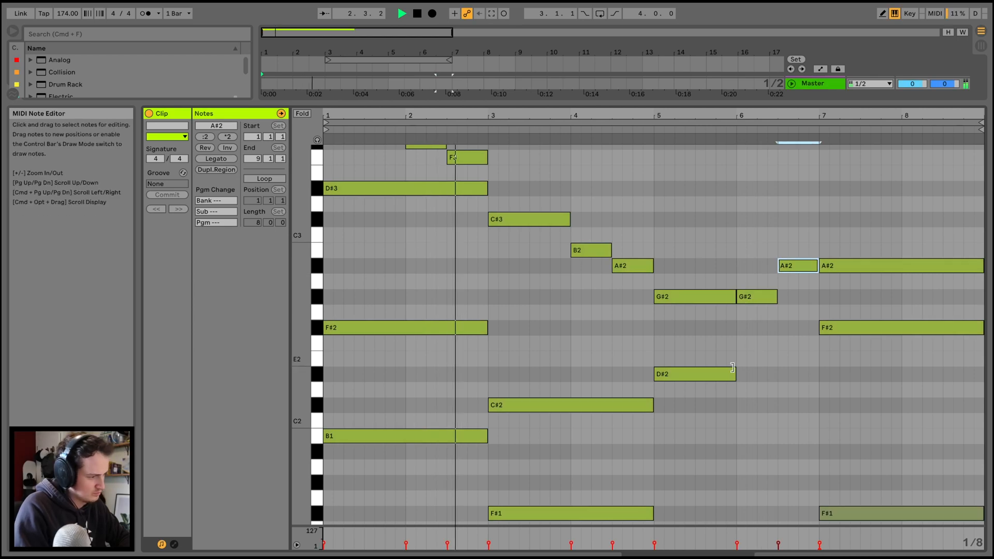
drag(735, 374, 819, 375)
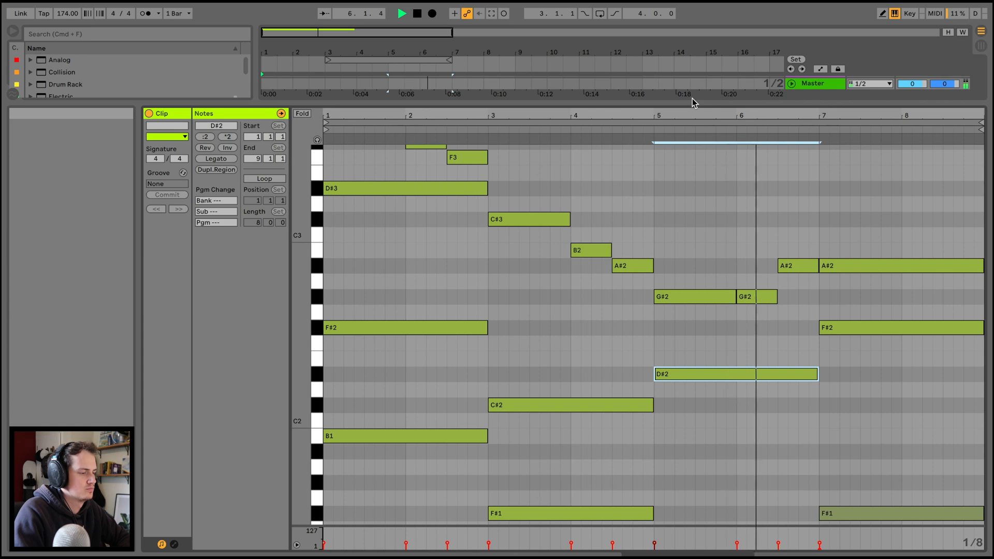
Replace the deactivated clip on the Operator track with a copy of the edited piano clip, and play both tracks
drag(694, 102, 699, 414)
key(space)
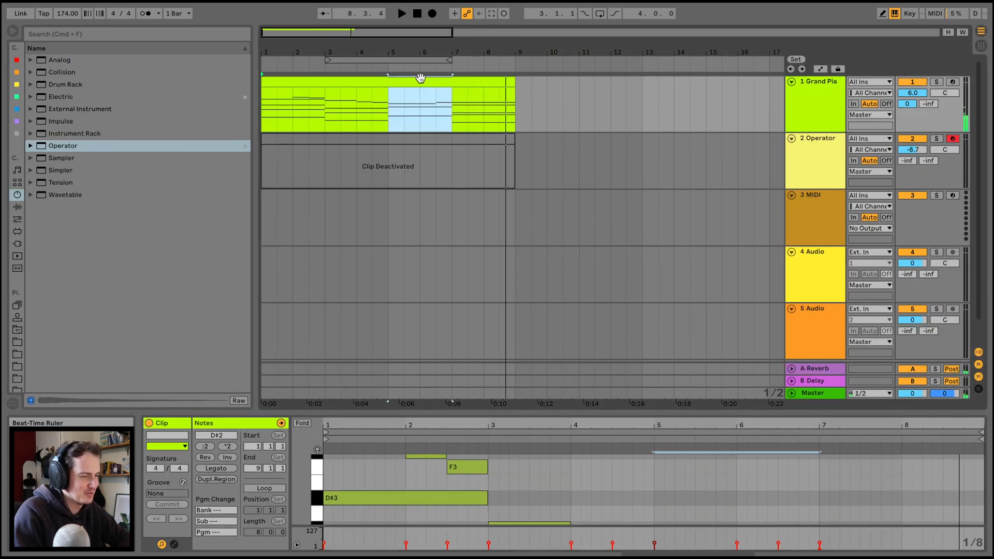
drag(406, 77, 405, 157)
key(space)
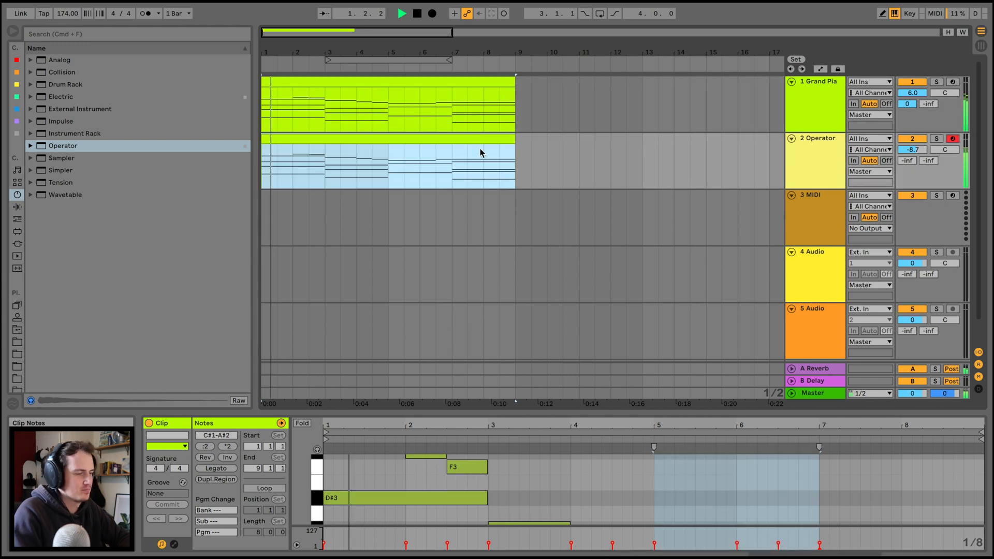
Turn on the LFO with retrigger in the second track's Operator
click(819, 165)
click(818, 164)
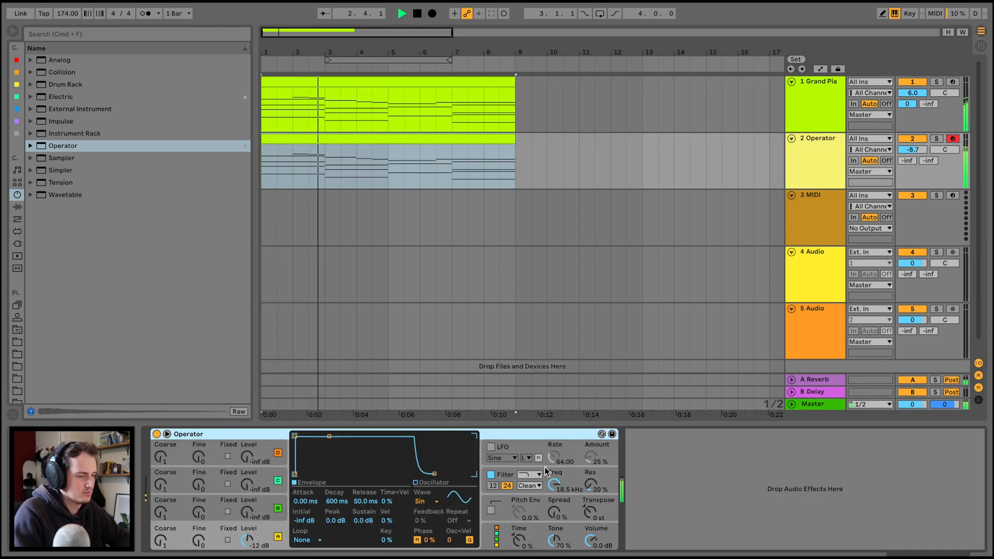
click(524, 458)
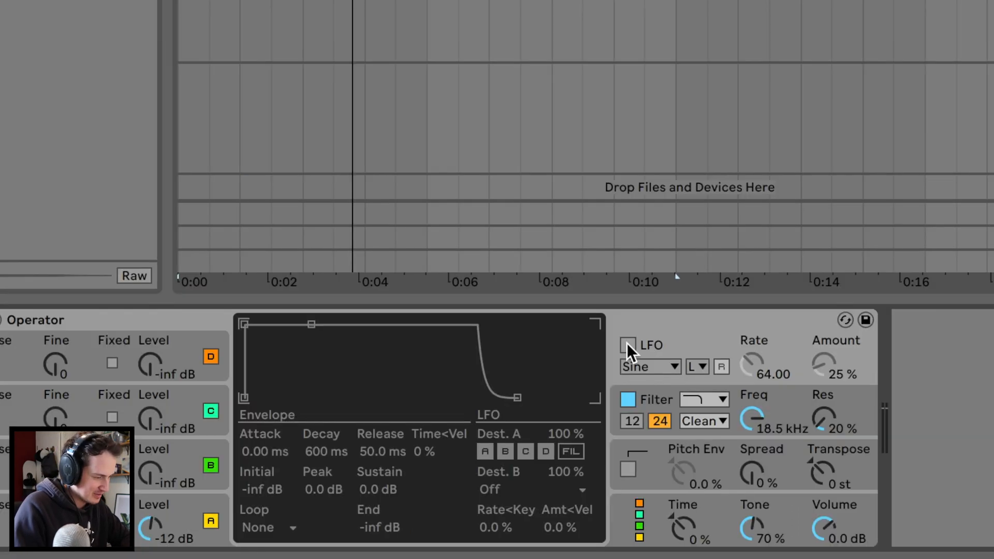
click(490, 446)
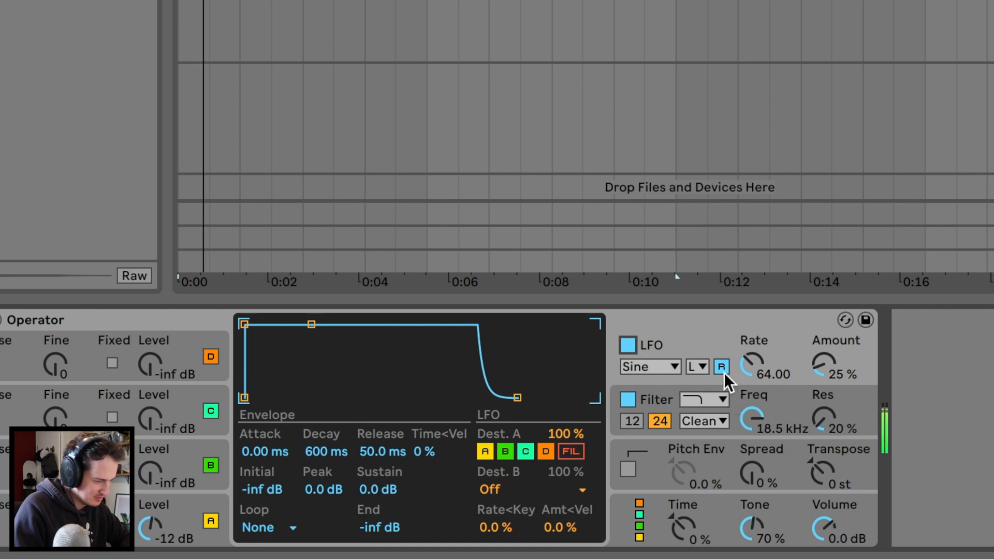
Set the LFO rate to 50.40 and its amount to 4.8 % while listening to the Operator track
drag(760, 358, 759, 336)
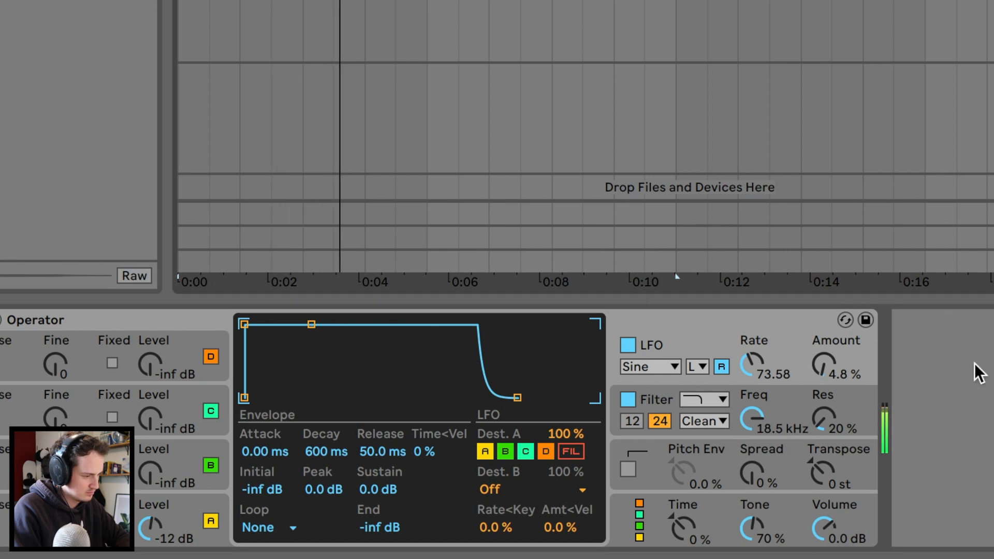
drag(846, 377, 845, 363)
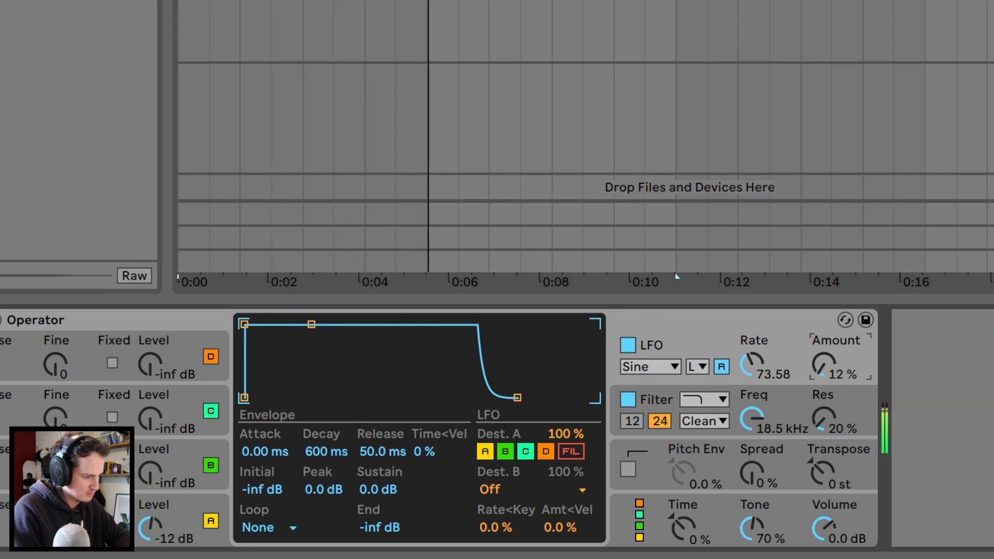
drag(750, 360, 750, 369)
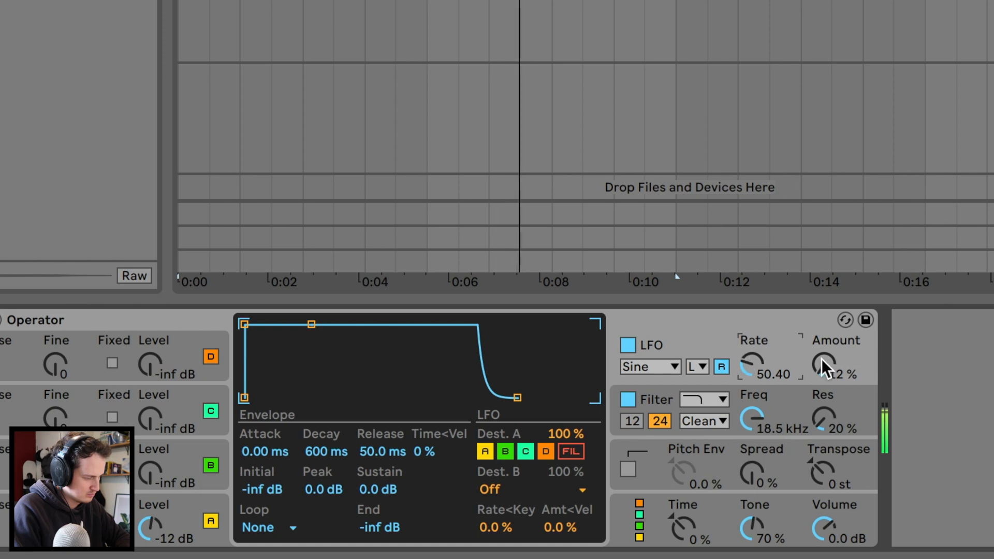
drag(824, 366, 823, 372)
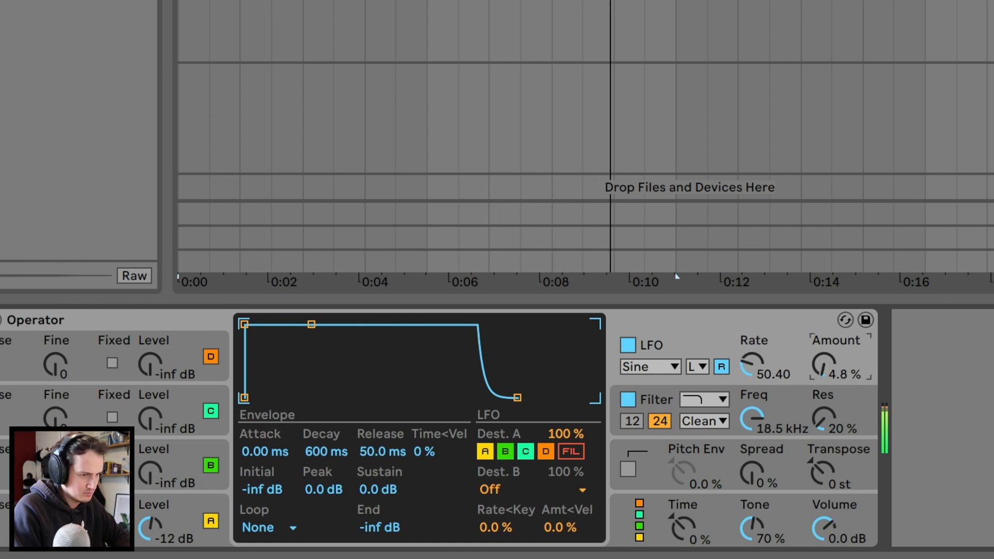
Add the Chorus audio effect to the Operator track, listen to it soloed, and turn the solo off
click(69, 103)
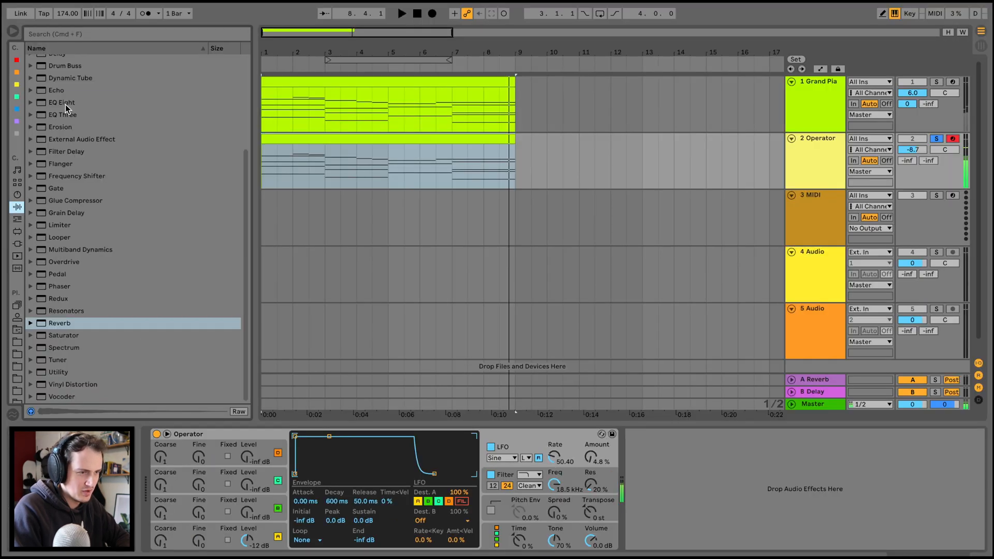
scroll(66, 111, up, 5)
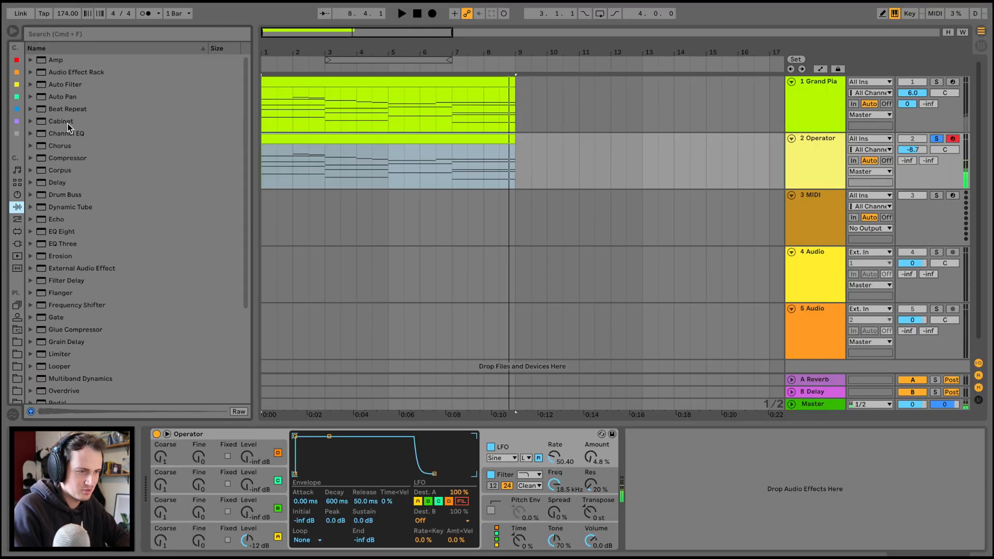
click(60, 146)
double_click(61, 148)
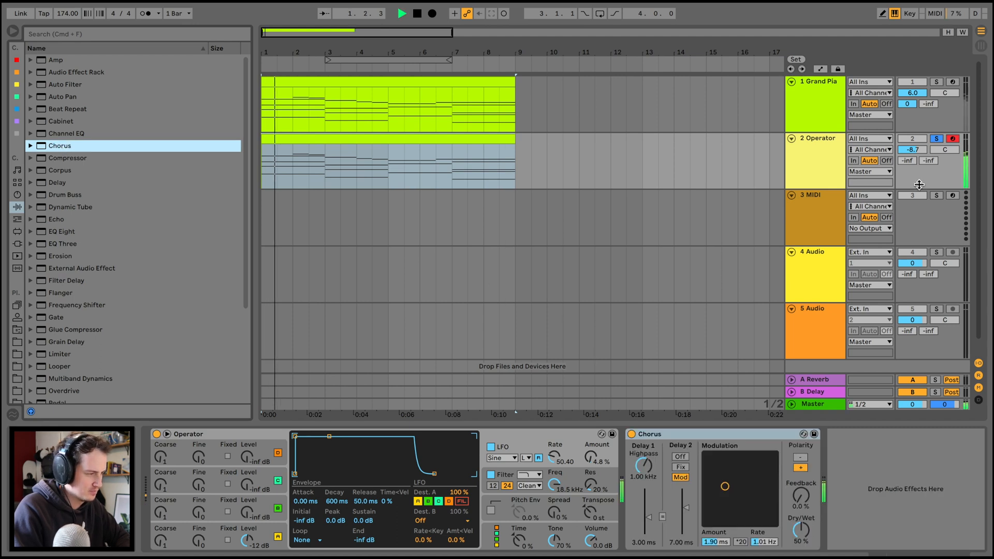
click(938, 140)
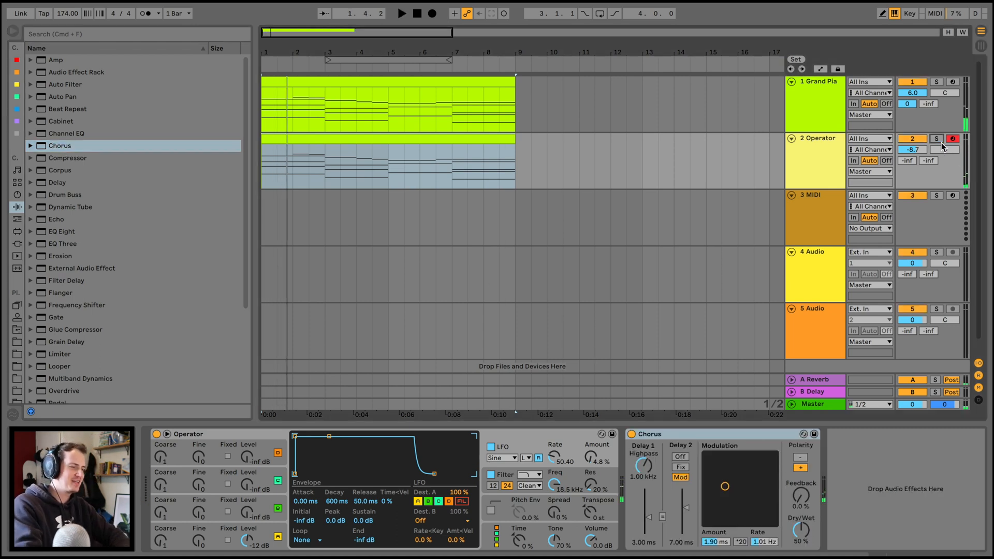
Insert a new MIDI track below the Operator track and copy the chord clip onto it
click(830, 167)
key(super+shift+t)
drag(344, 143, 362, 202)
In the third track's clip, delete the notes above the lowest note of each chord in bars 1 to 5
drag(485, 412, 483, 51)
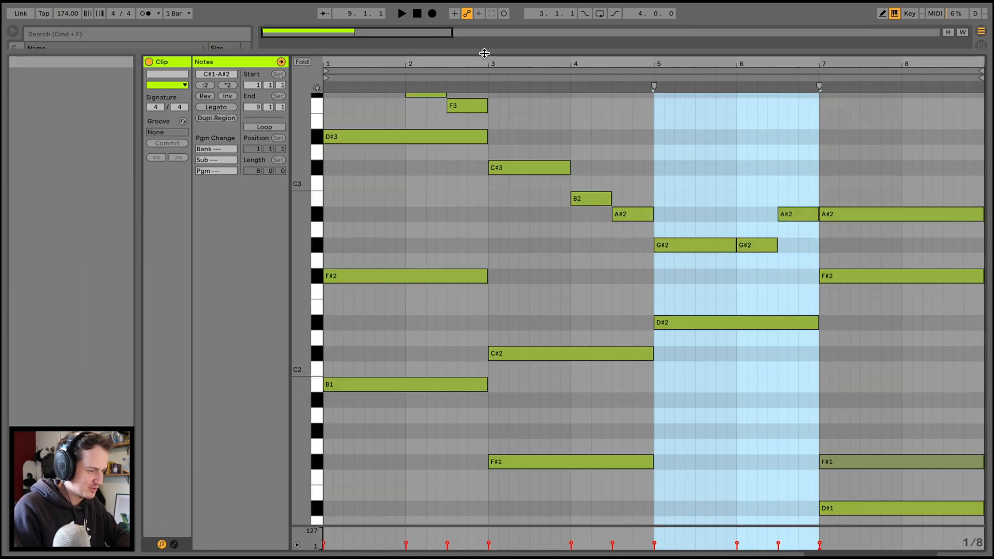
scroll(480, 204, up, 5)
drag(397, 138, 679, 520)
key(Delete)
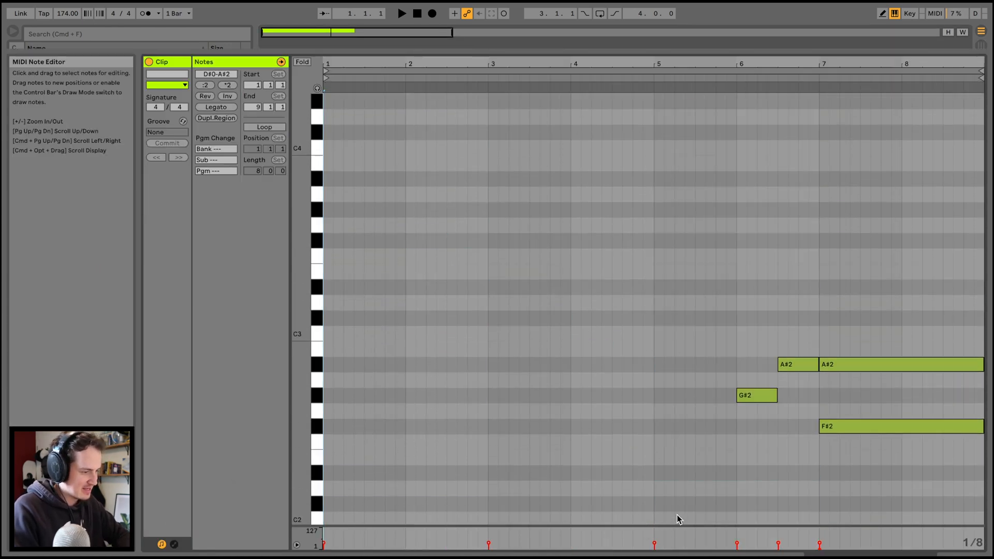
scroll(679, 520, down, 6)
drag(434, 181, 776, 379)
drag(645, 305, 365, 131)
key(Delete)
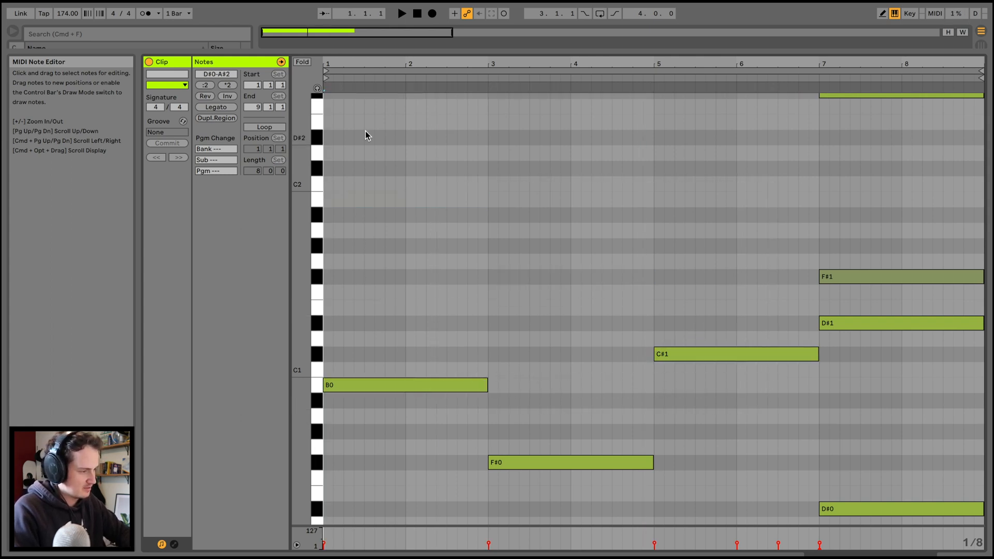
Delete the remaining upper notes in bars 6 to 8, leaving D#0 as the only note in bars 7 and 8
scroll(816, 313, down, 5)
drag(862, 311, 870, 38)
key(Delete)
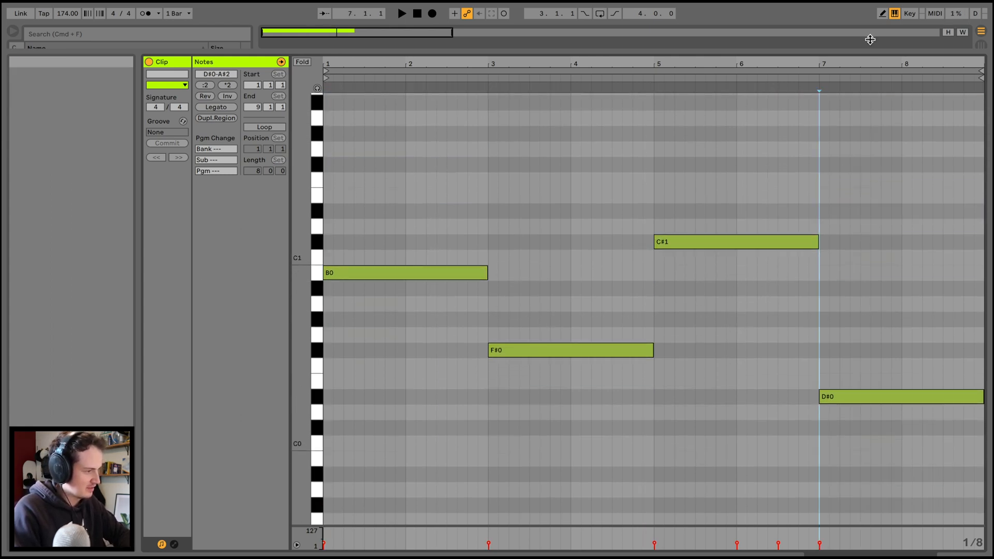
scroll(887, 184, up, 3)
scroll(888, 184, up, 3)
drag(870, 233, 743, 115)
key(Delete)
scroll(743, 115, up, 5)
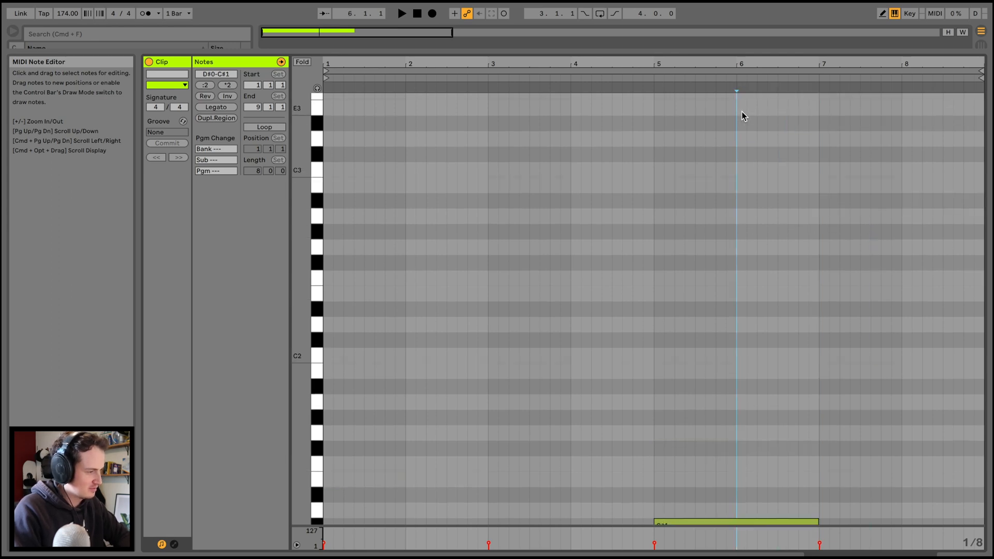
Bring the arrangement back into view and load an Operator onto the third track with the bass notes
key(space)
drag(753, 52, 777, 539)
key(space)
key(space)
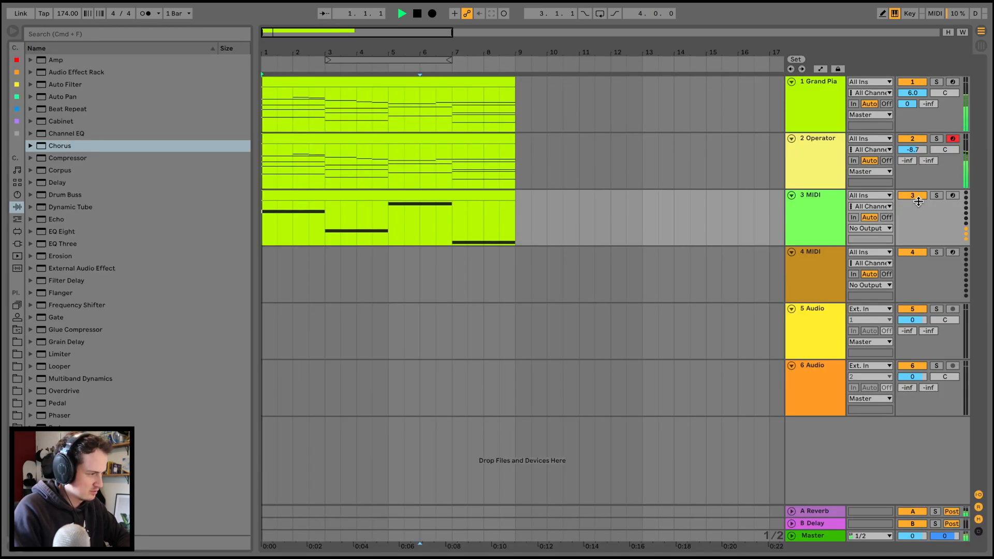
key(space)
click(834, 213)
double_click(829, 178)
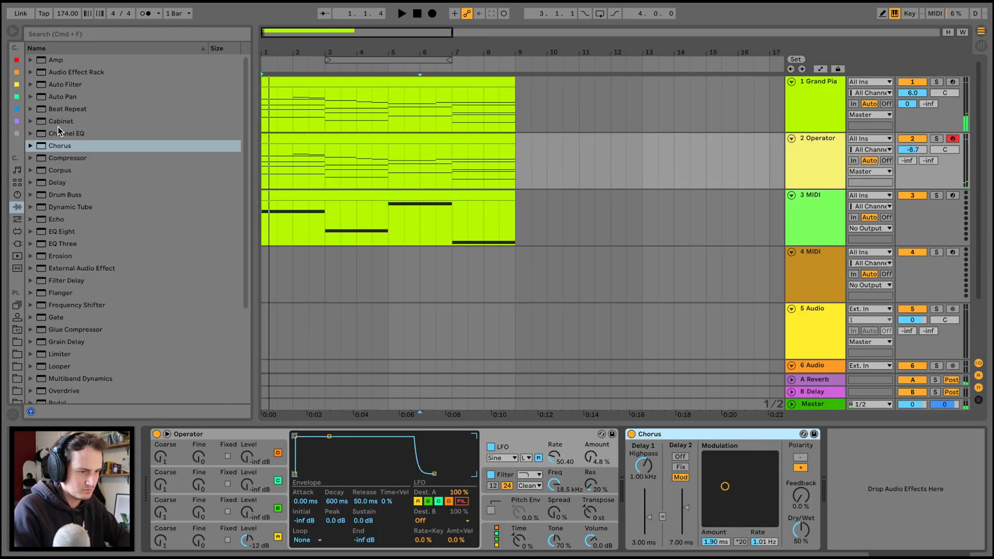
click(19, 194)
drag(96, 146, 350, 215)
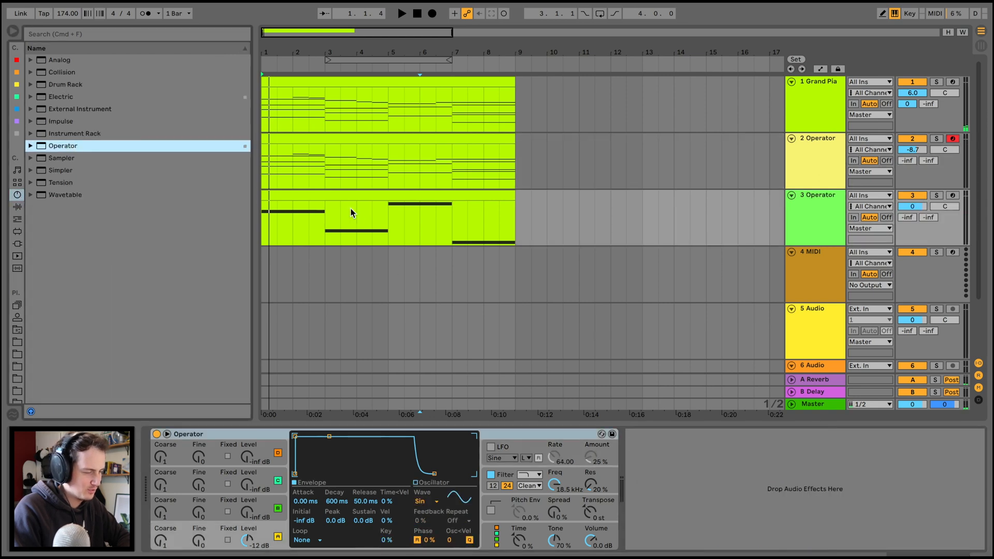
Set the bass Operator's oscillator B level to -27 dB, and the volumes of tracks 2 and 3 to -9.8 dB and -2.7 dB during playback
key(space)
drag(249, 514, 249, 505)
key(space)
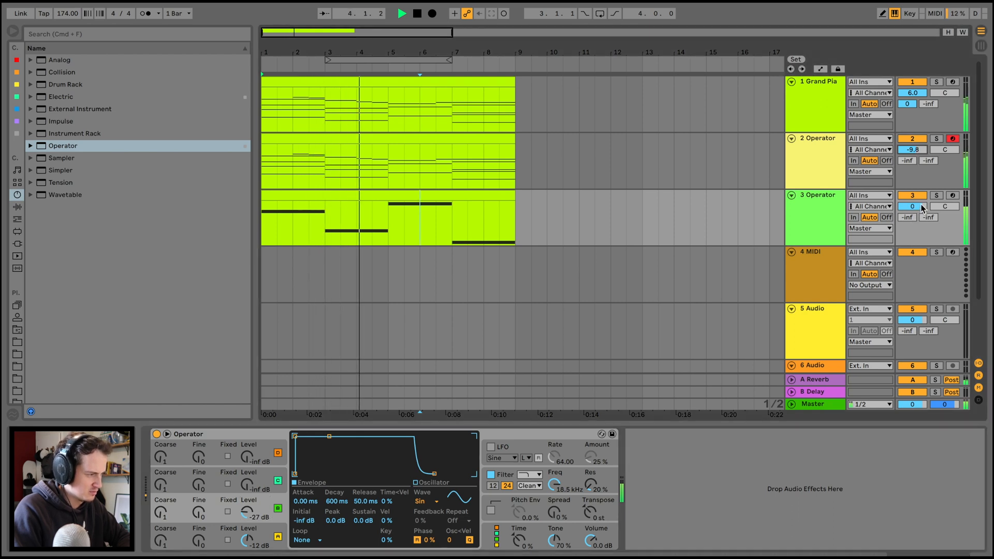
click(480, 195)
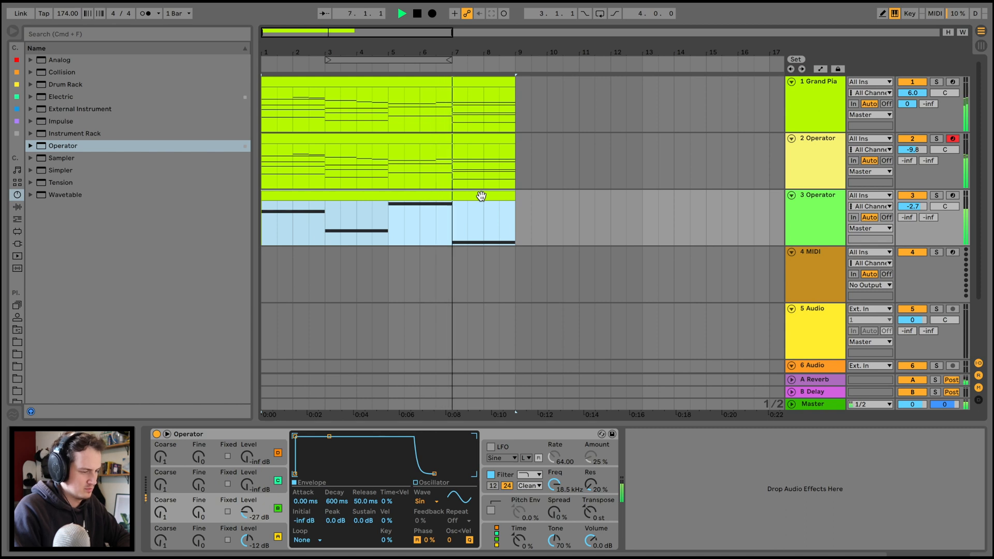
click(453, 123)
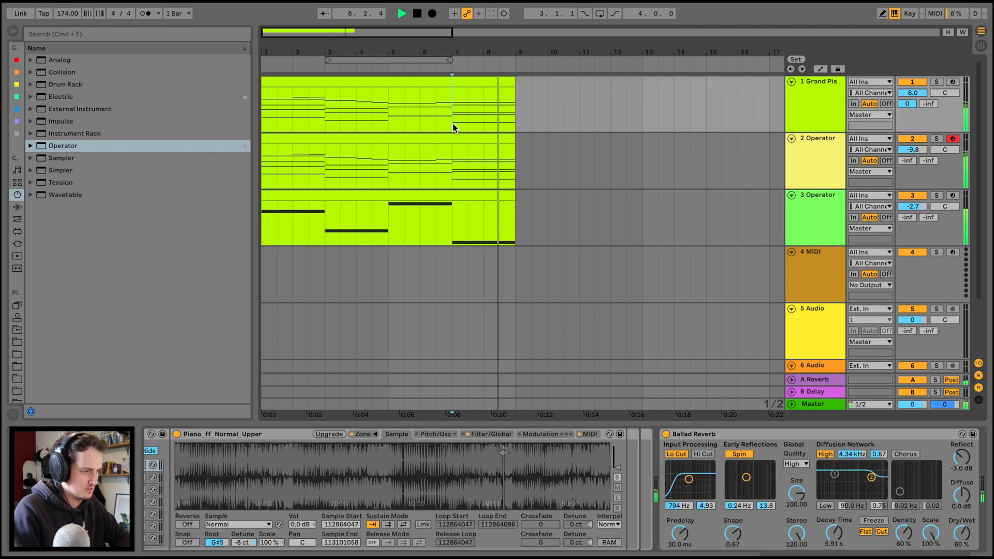
Solo the grand piano and both Operator tracks while playing from bar 7 to compare the layers
click(937, 139)
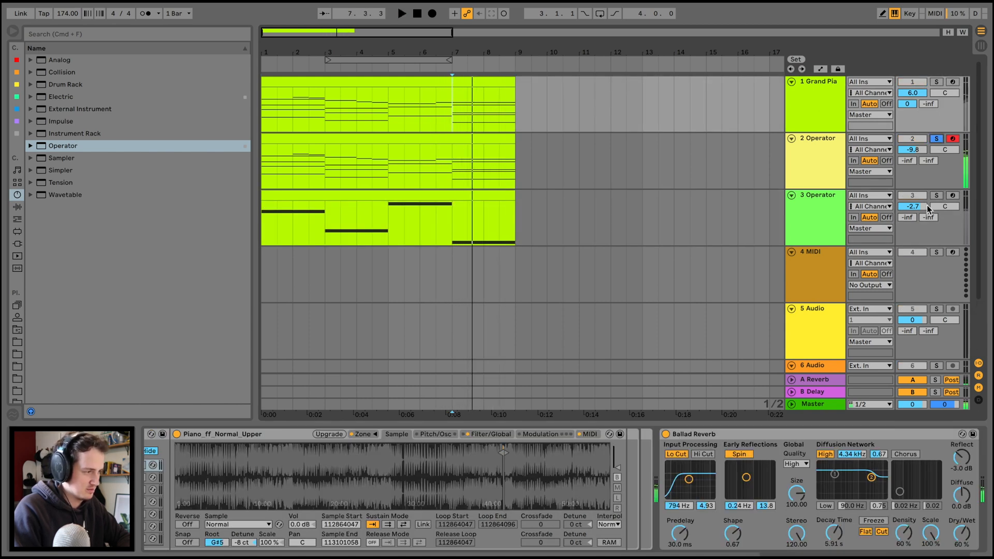
key(space)
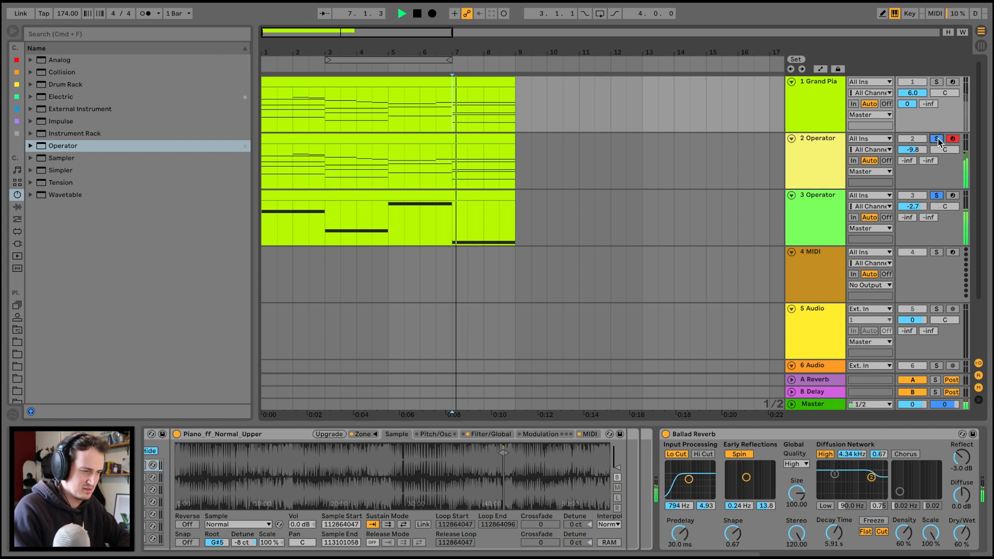
click(937, 82)
key(space)
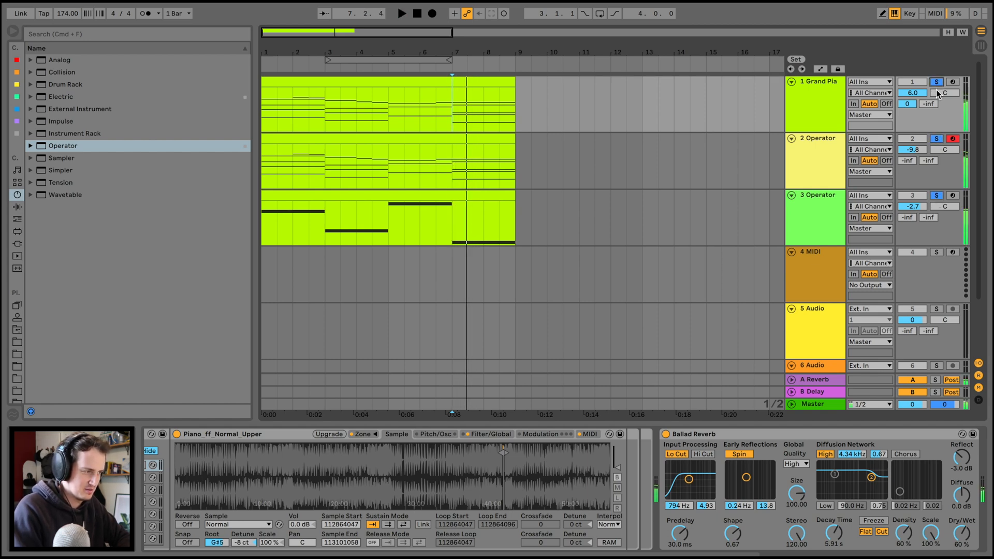
In the chord Operator's clip, delete the F#1 note in bars 7 and 8 and check the chord by playback
double_click(470, 137)
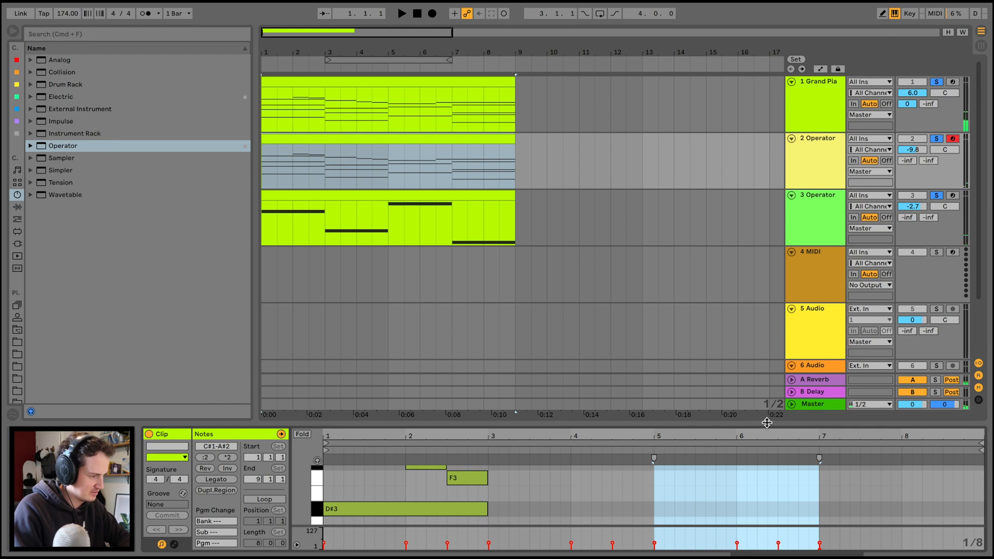
drag(766, 423, 765, 27)
click(789, 359)
scroll(861, 304, down, 3)
click(863, 318)
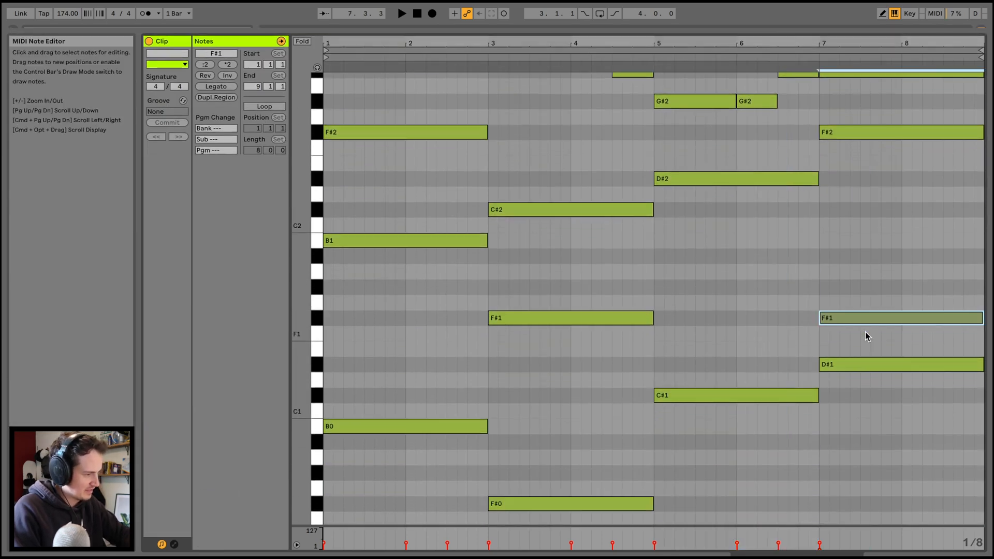
key(Delete)
click(653, 56)
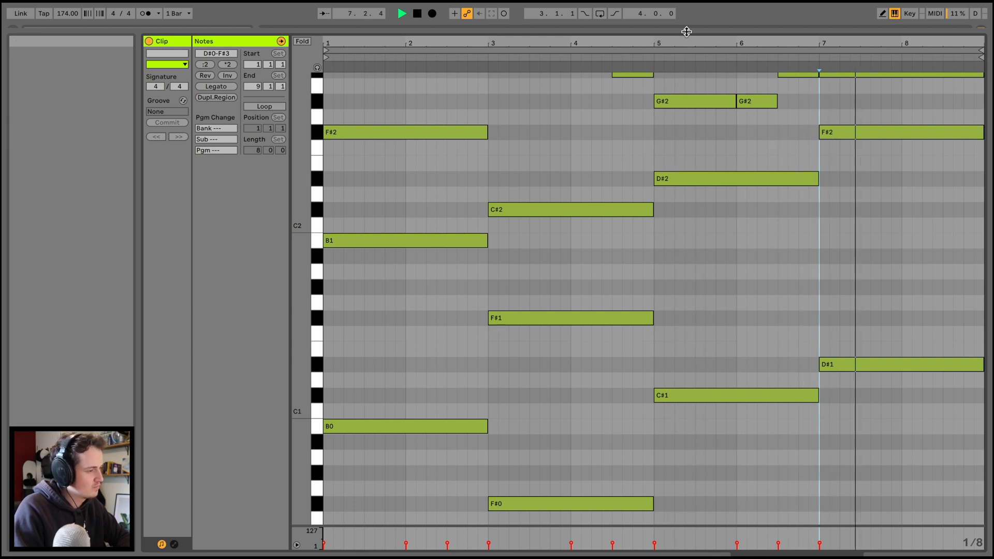
drag(686, 32, 687, 161)
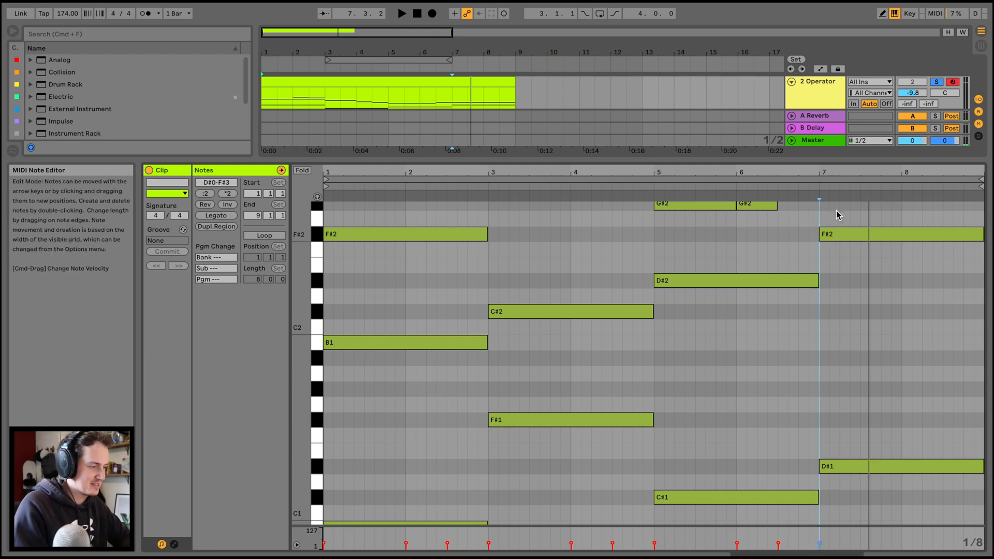
scroll(874, 319, up, 5)
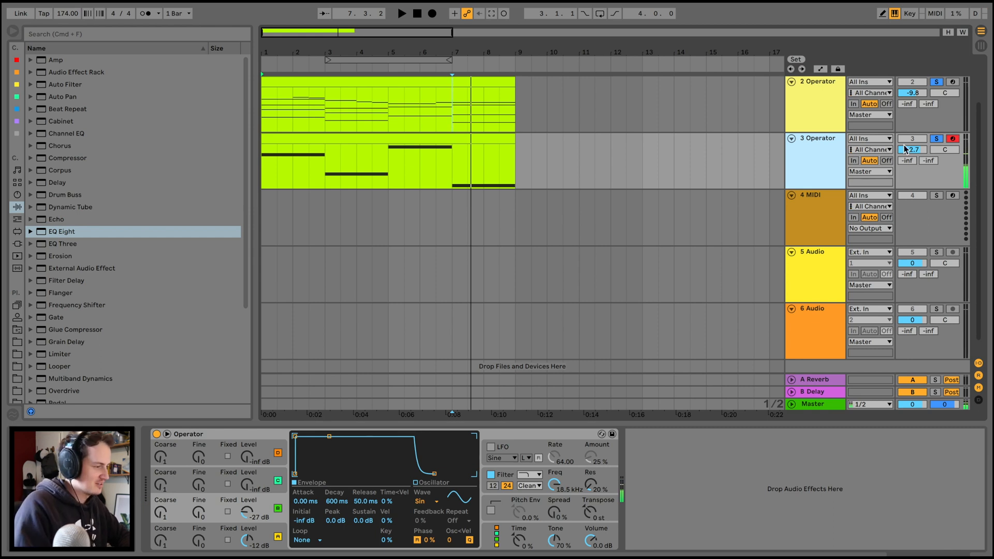
Listen to the soloed bass and chord layers, playing the progression from bar 1
key(space)
key(space)
click(805, 141)
key(super+d)
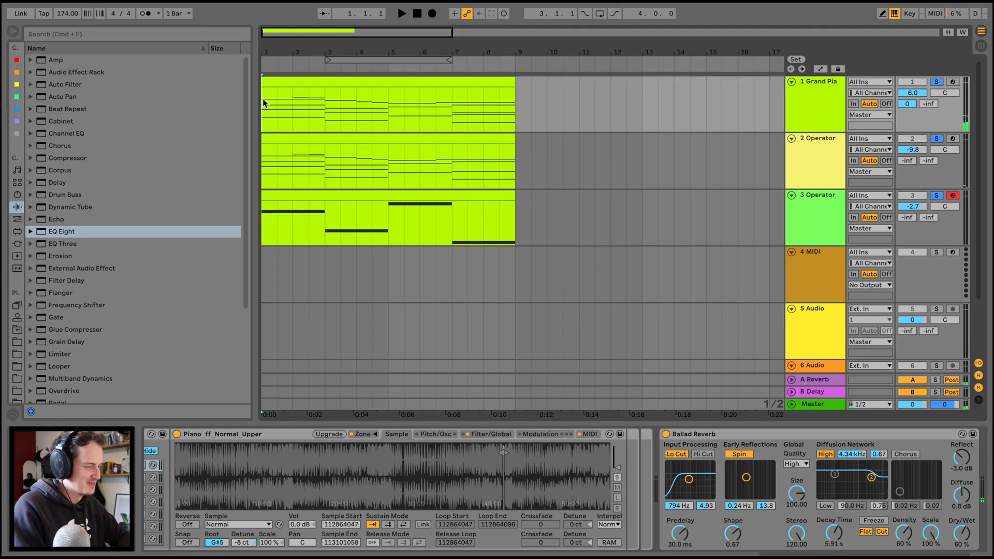
key(space)
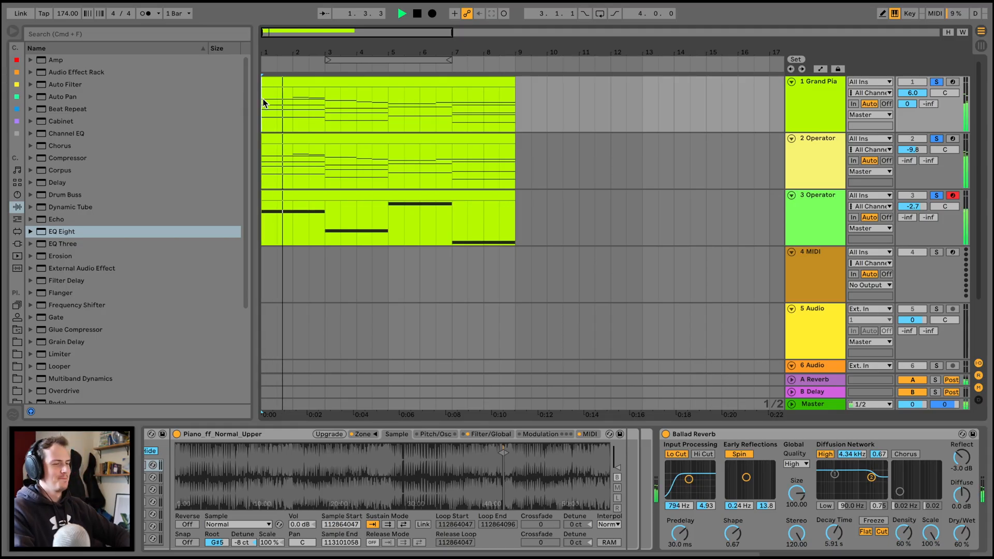
key(space)
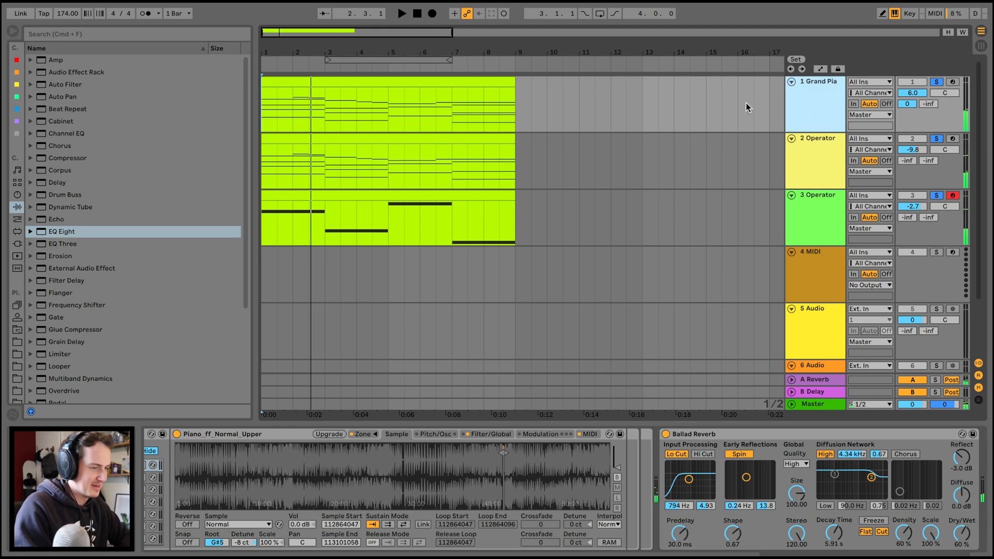
Insert a MIDI track below the grand piano and open a copy of the piano's eight-bar chord clip on it
key(super+shift+t)
drag(313, 81, 315, 161)
double_click(334, 138)
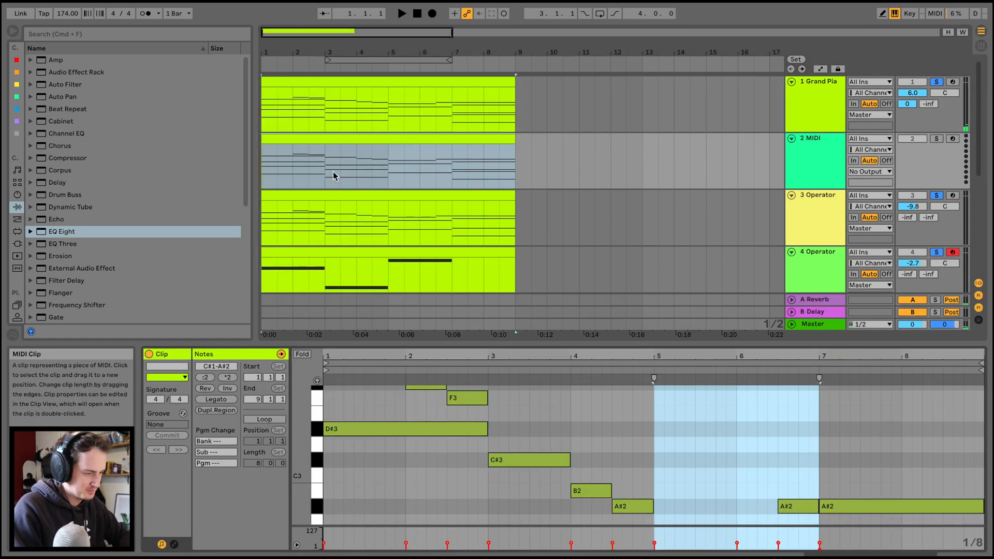
In the copied clip, delete the sustained chord notes of bars 1 to 4 and the C#1 in bars 5 and 6
drag(423, 420, 414, 109)
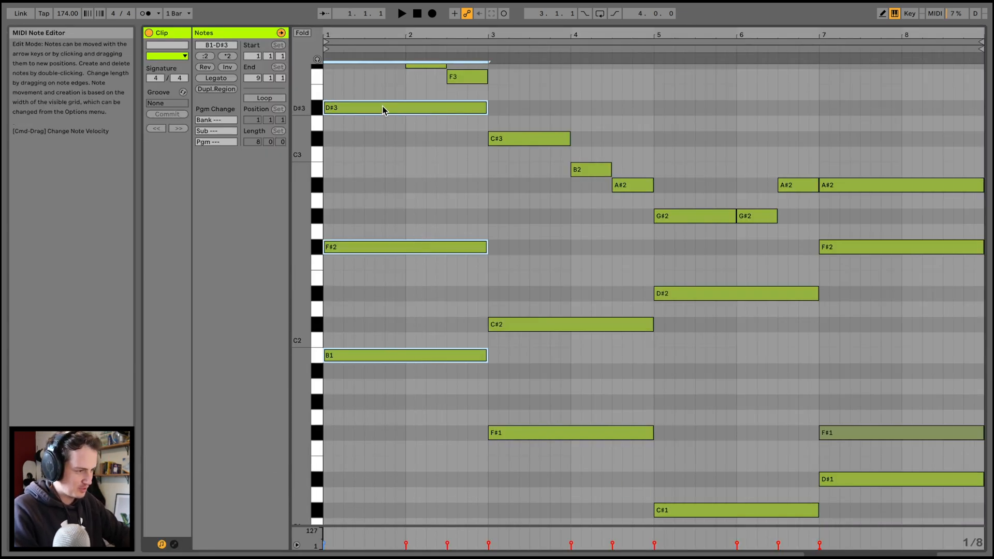
key(Delete)
drag(553, 153, 548, 476)
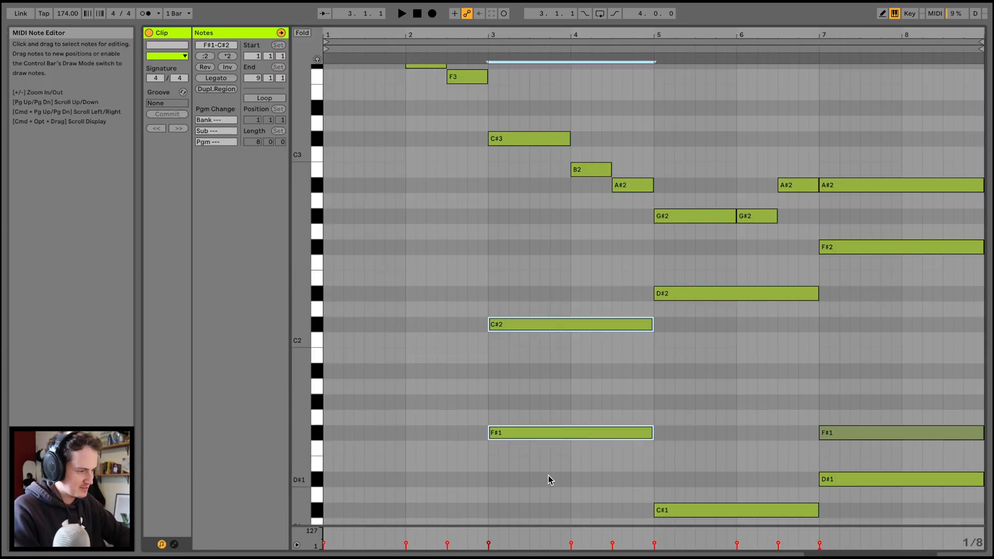
key(Delete)
scroll(548, 476, down, 5)
drag(380, 326, 706, 497)
key(Delete)
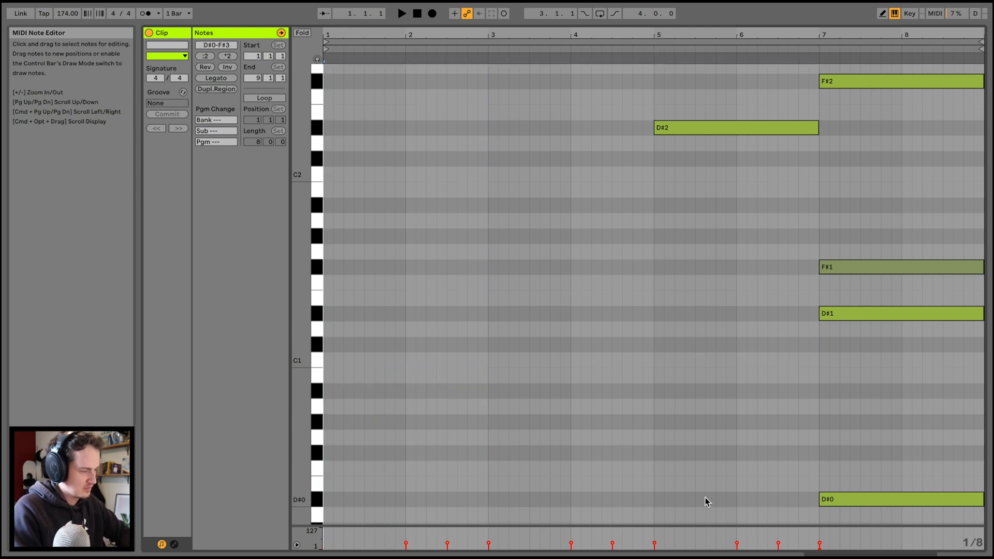
Delete the D#2 in bars 5 and 6 and every note below A#2 in bars 7 and 8, leaving only the top melody
scroll(767, 373, down, 3)
drag(818, 410, 872, 87)
key(Delete)
scroll(872, 86, up, 10)
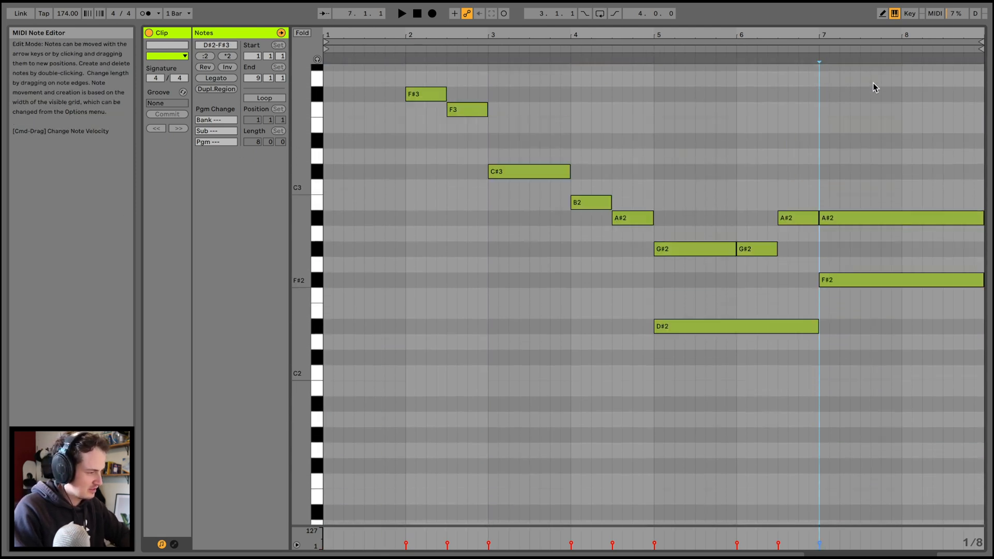
scroll(828, 173, up, 3)
drag(741, 425, 752, 468)
key(Delete)
key(space)
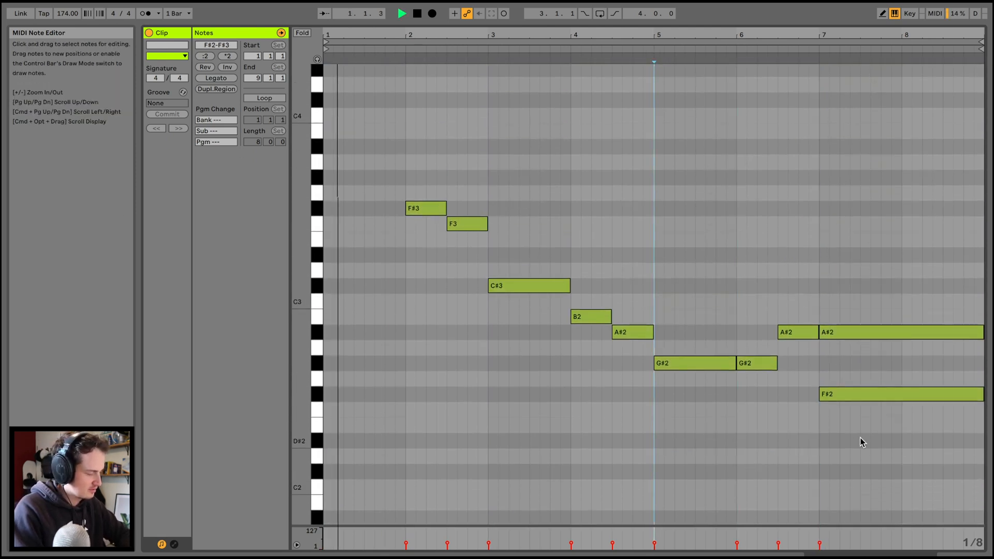
drag(862, 442, 872, 380)
key(Delete)
Transpose all the melody notes up one octave and play them back
key(super+a)
key(shift+Up)
key(space)
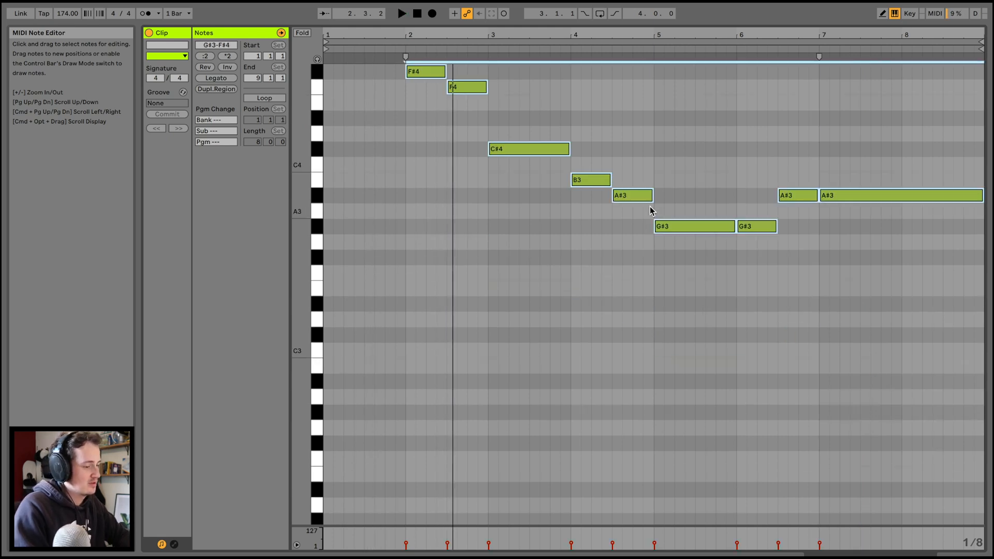
key(space)
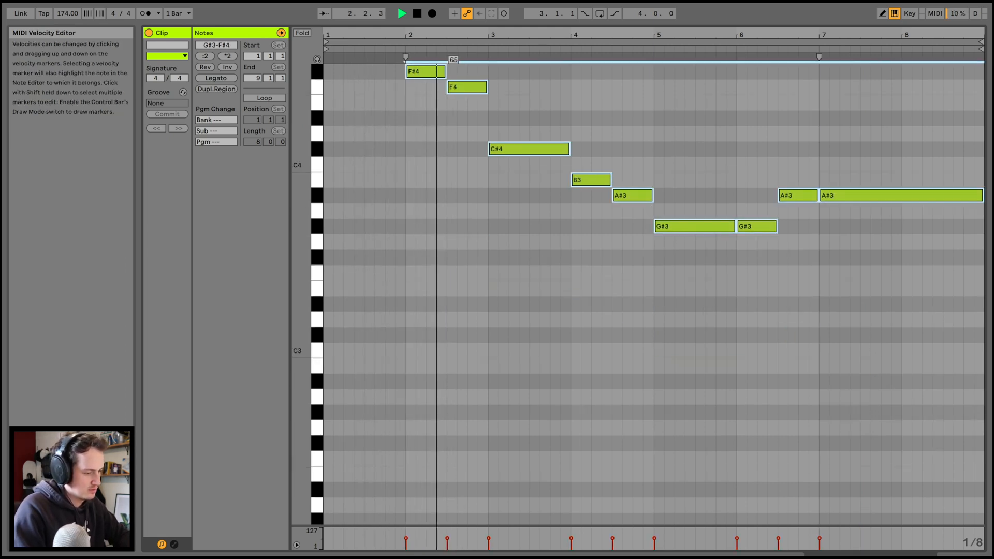
Raise the velocity of all the melody notes together and check the result by playback
drag(447, 538, 447, 532)
key(space)
key(space)
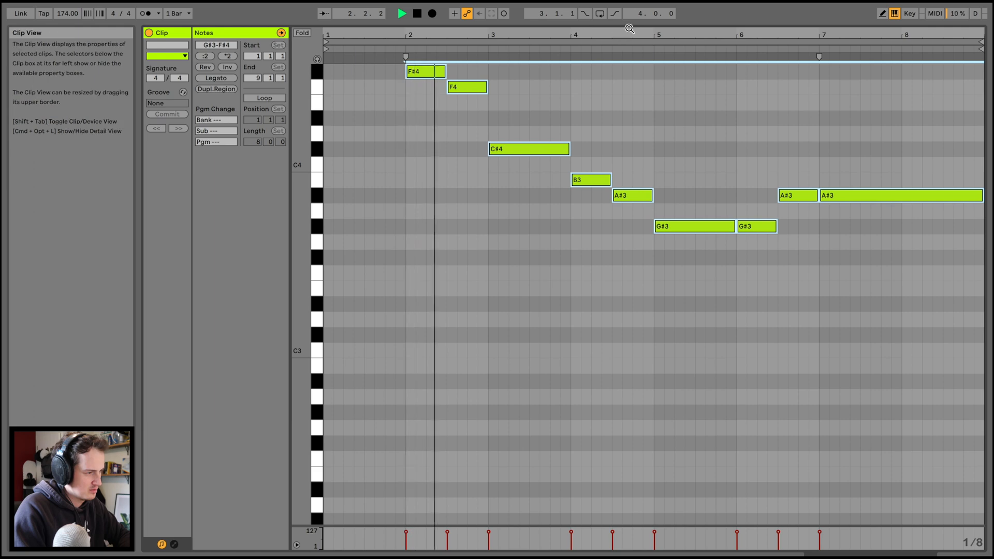
key(space)
Bring the arrangement back into view and copy the Grand Piano instrument from the first track onto the melody track
drag(632, 26, 596, 322)
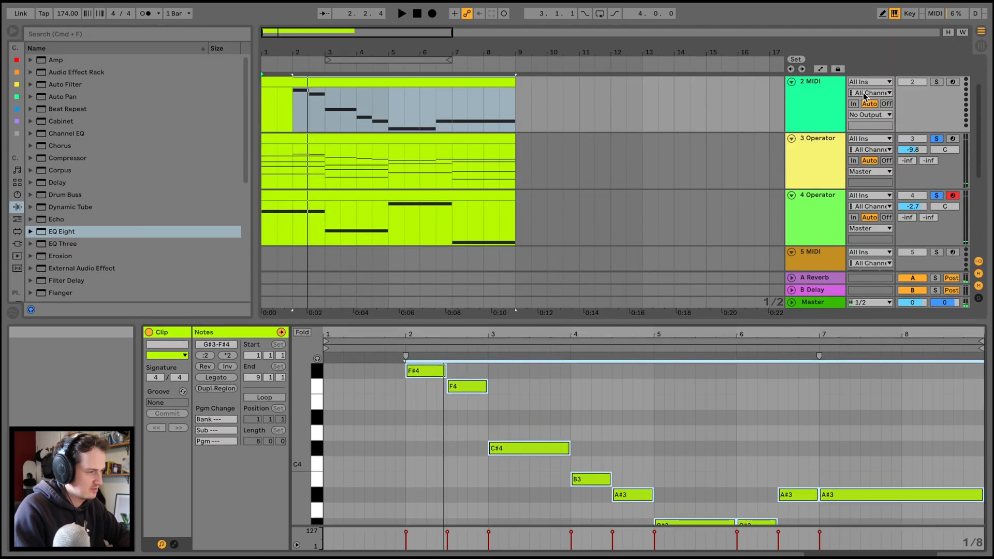
double_click(822, 90)
scroll(821, 90, up, 3)
double_click(822, 90)
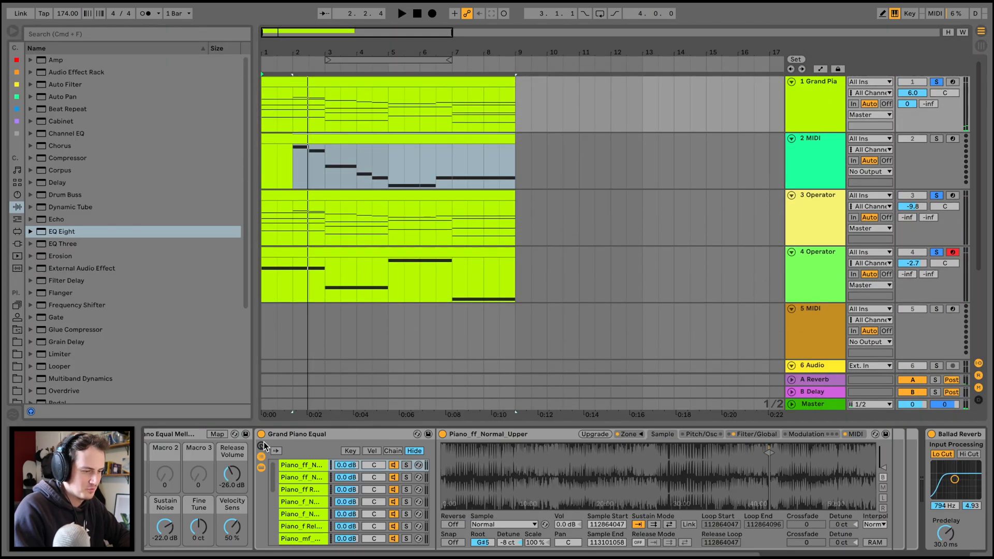
scroll(264, 443, left, 3)
drag(220, 433, 344, 205)
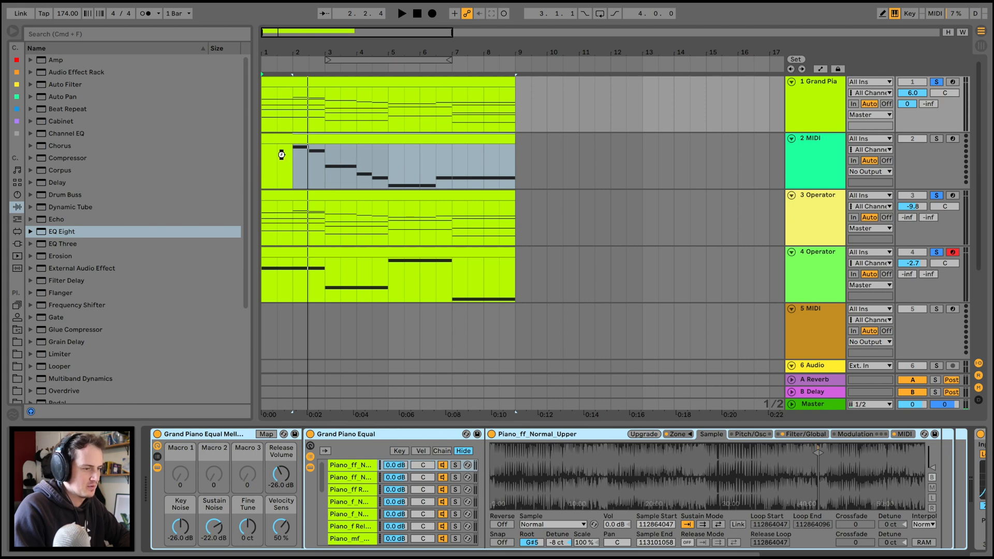
drag(279, 159, 278, 159)
key(space)
Add a Reverb to the melody piano and turn off the solos so all the tracks play
scroll(63, 347, down, 5)
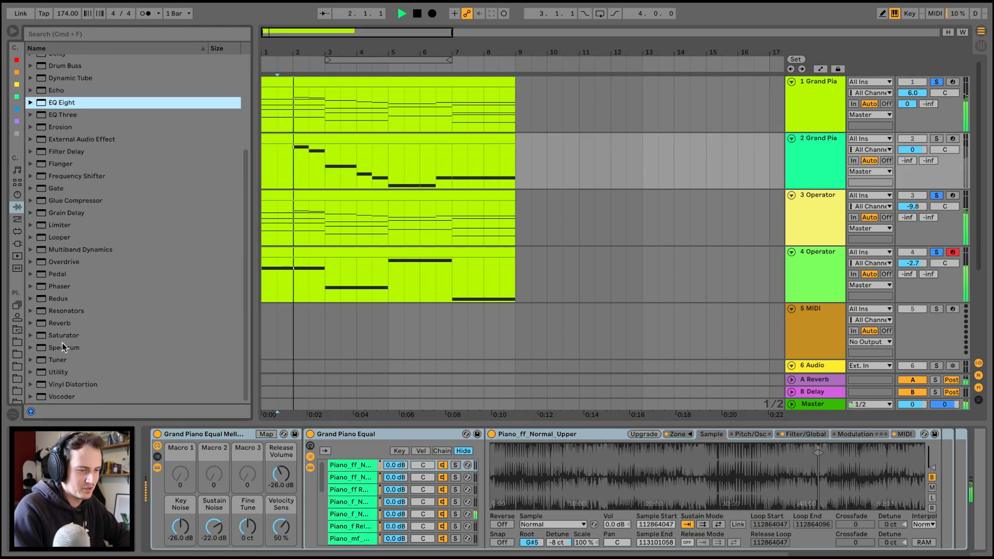
double_click(60, 323)
click(937, 138)
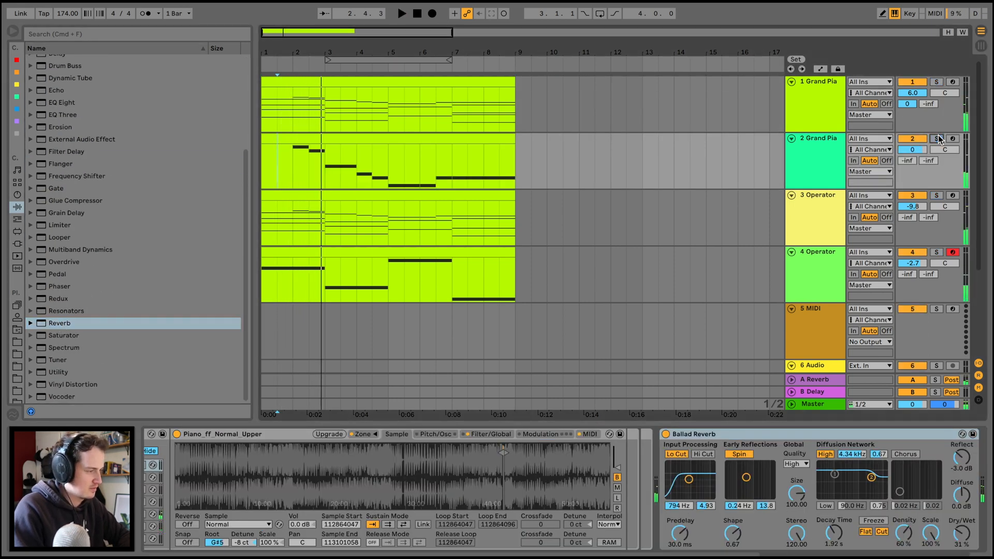
key(space)
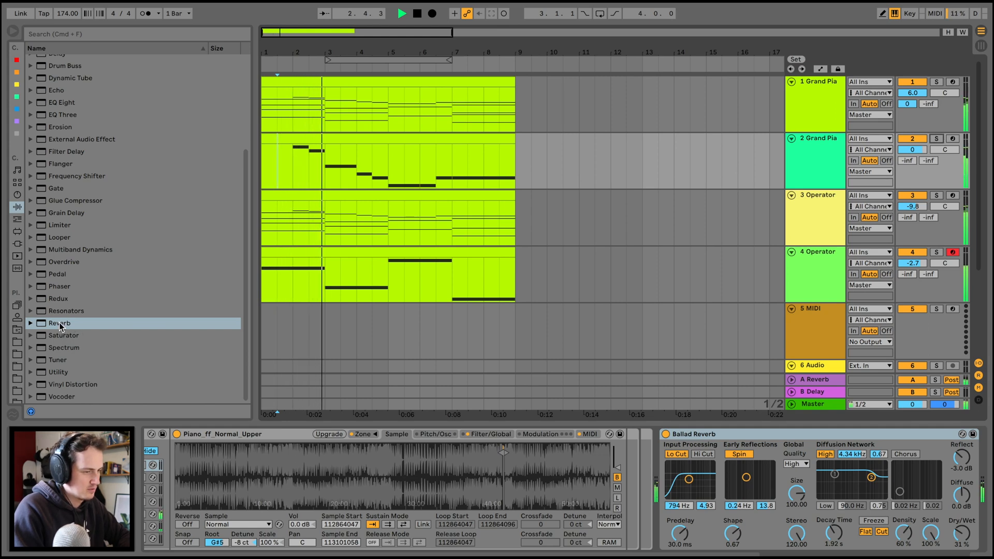
drag(61, 325, 350, 161)
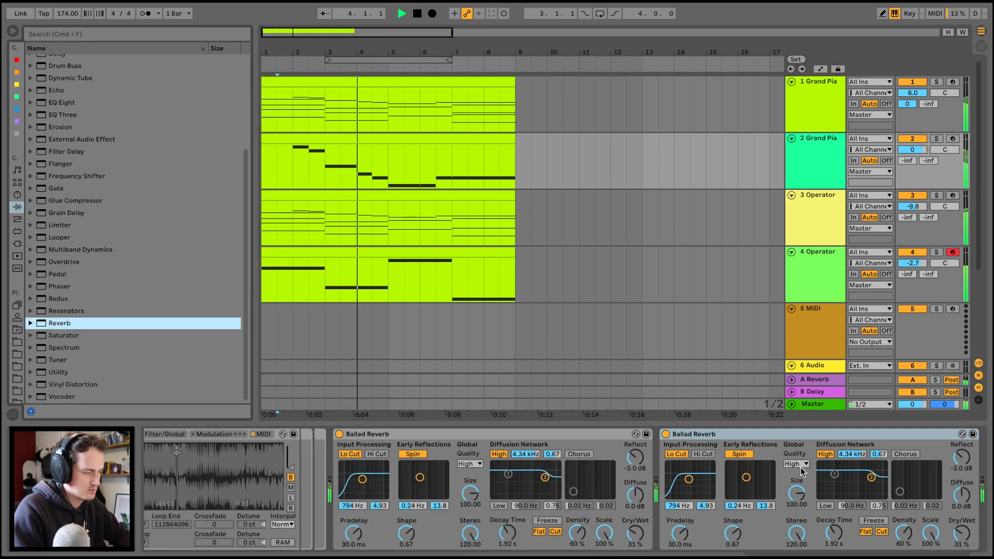
key(space)
click(962, 533)
click(802, 439)
key(Delete)
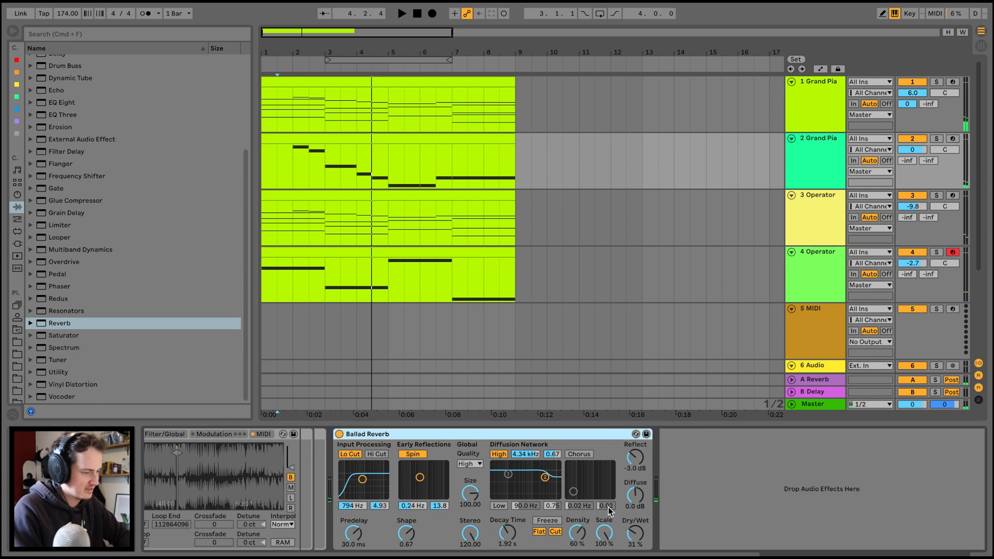
Set the melody reverb's decay time to 4.15 s and its dry/wet to 98% during playback
key(space)
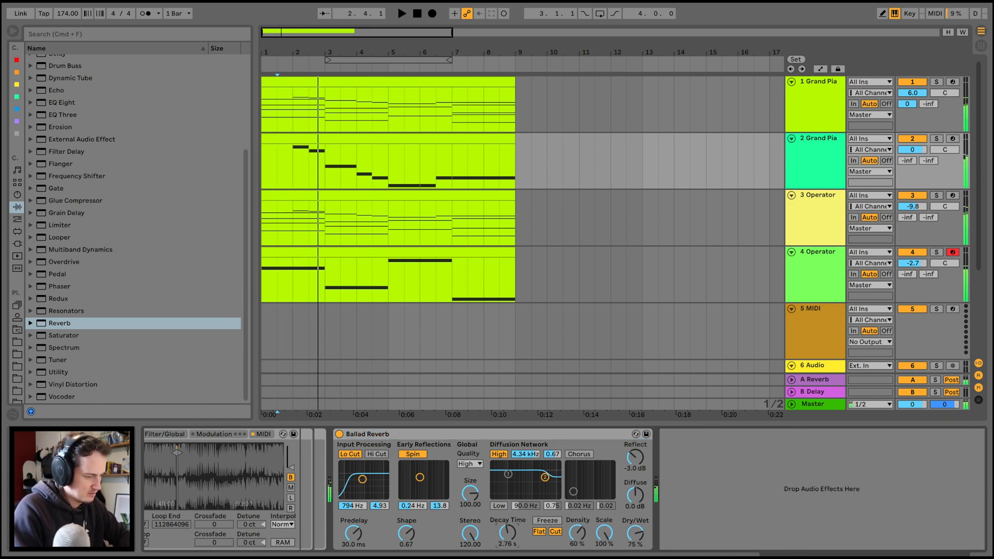
drag(625, 536, 625, 528)
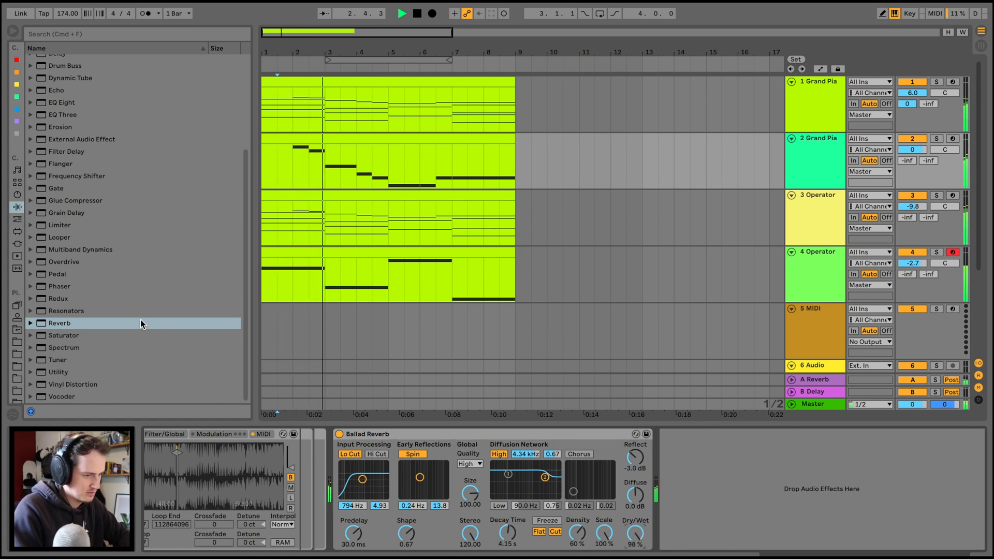
Add a Delay after the melody's reverb with both sides at 4 sixteenths, Ping Pong on and dry/wet at 37%
scroll(56, 104, up, 3)
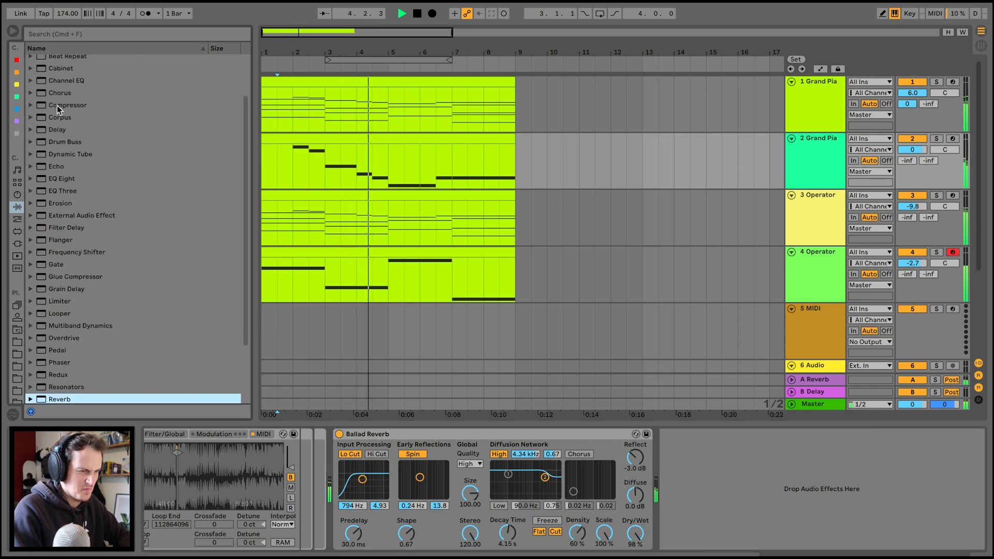
drag(54, 131, 810, 477)
click(731, 476)
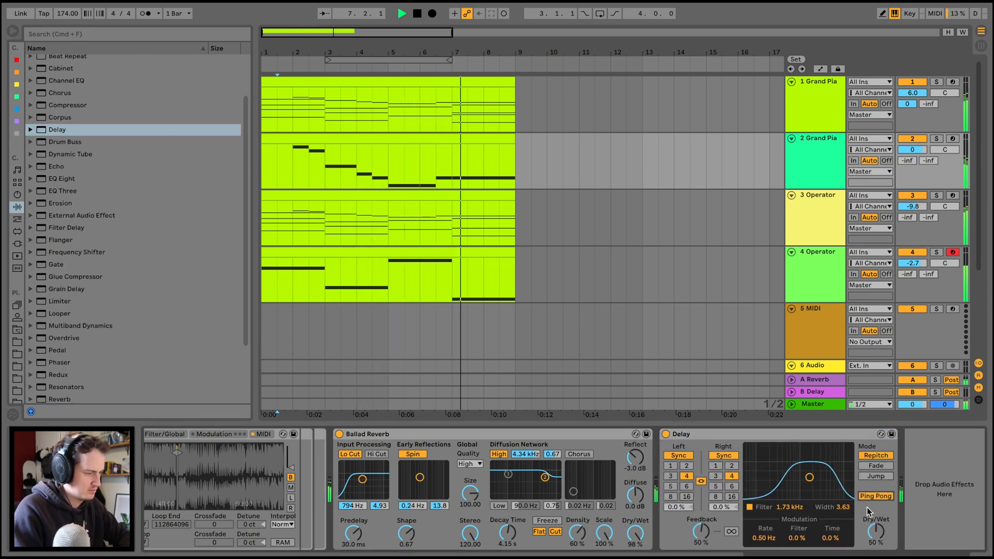
drag(876, 531, 876, 534)
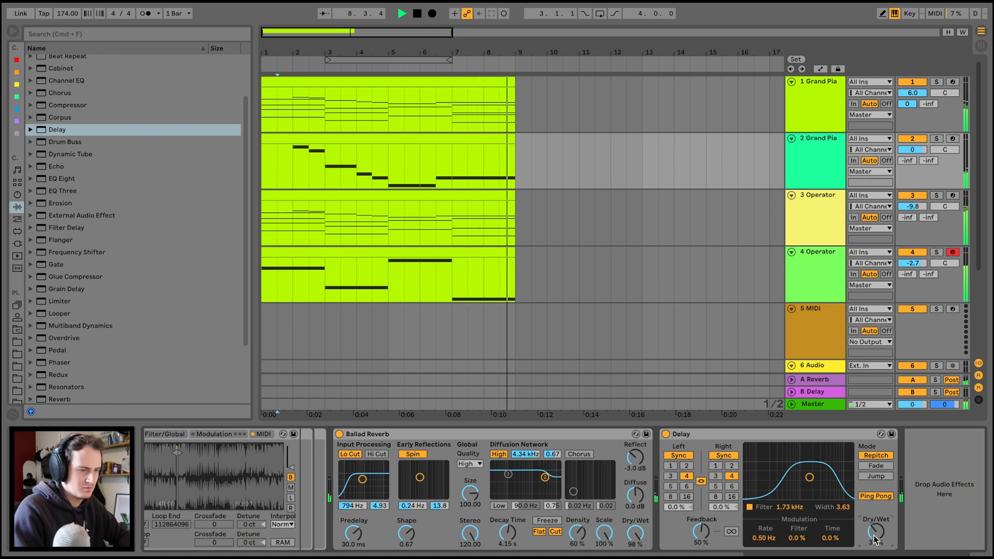
Play back the layered arrangement, and set the playback start to bar 7 on the melody track
key(space)
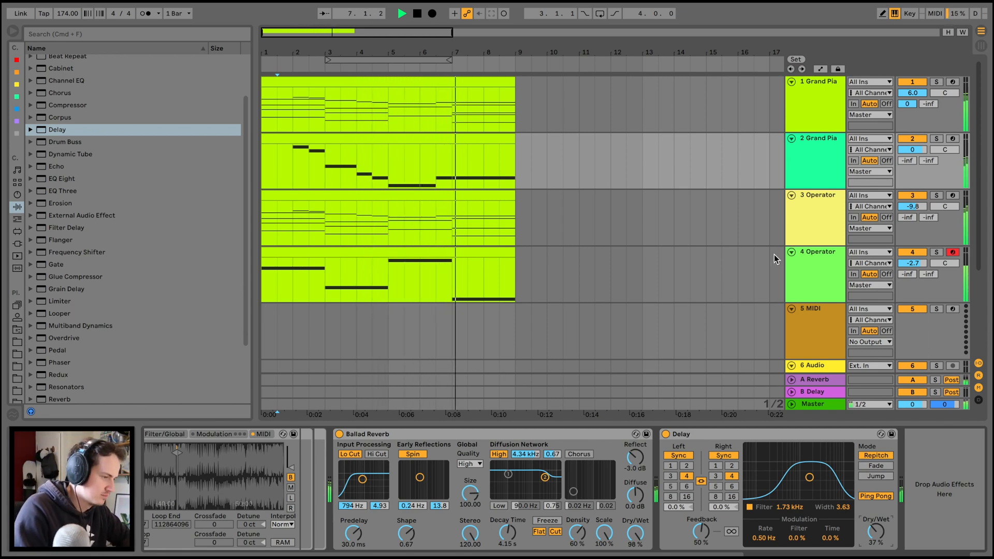
key(space)
click(457, 160)
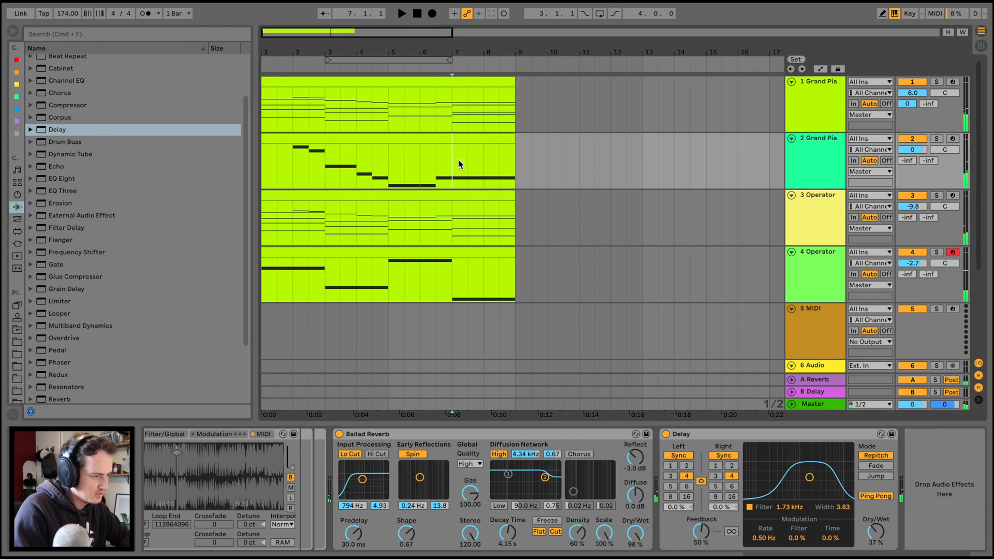
Look through the melody piano's Sampler settings and bring up its MIDI section with the pitch bend range
key(space)
click(828, 152)
key(space)
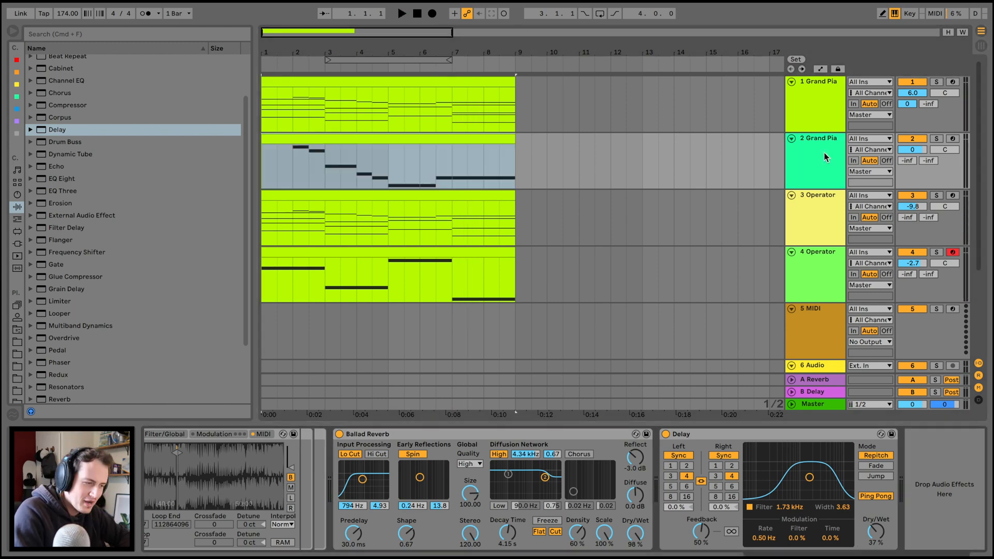
scroll(352, 474, left, 15)
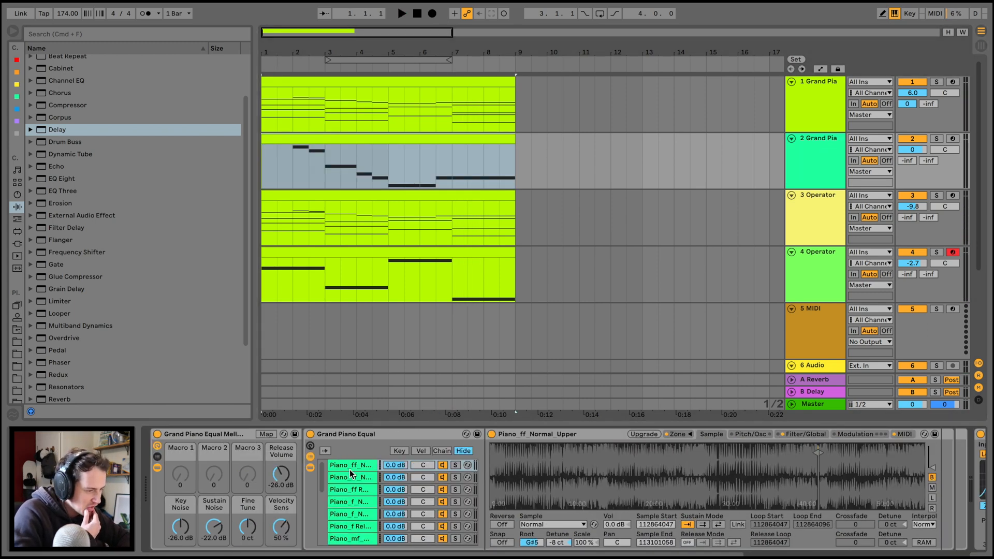
scroll(442, 515, right, 10)
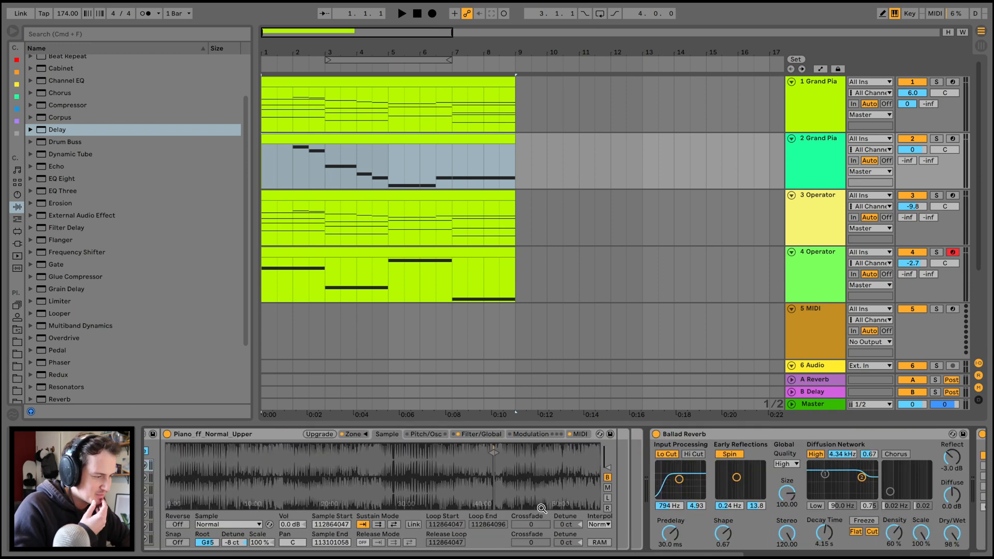
scroll(744, 439, left, 10)
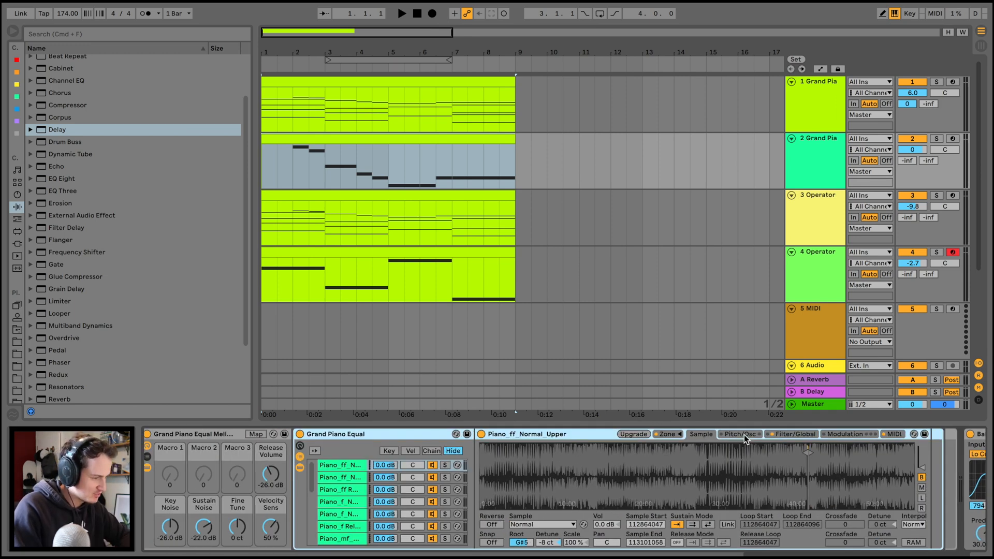
click(744, 434)
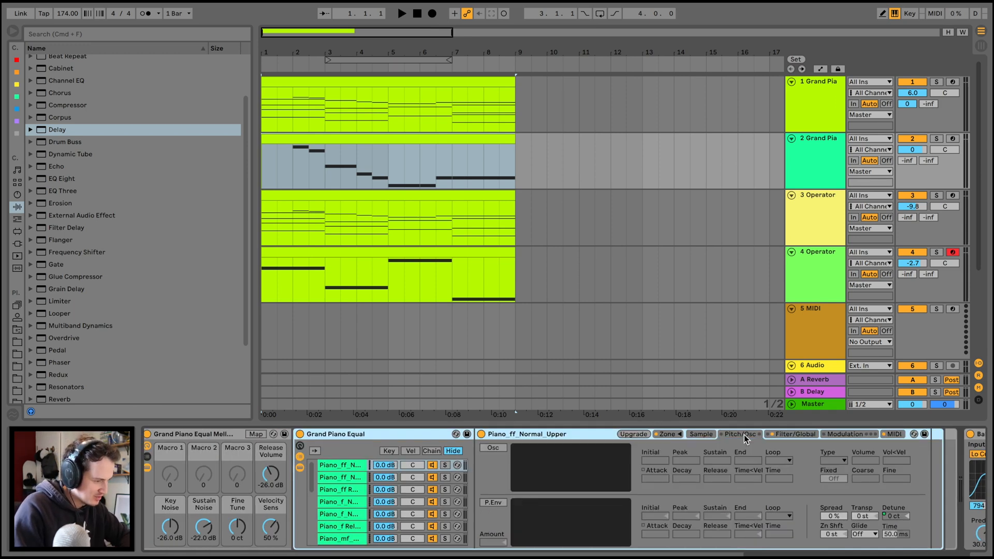
click(785, 434)
click(894, 434)
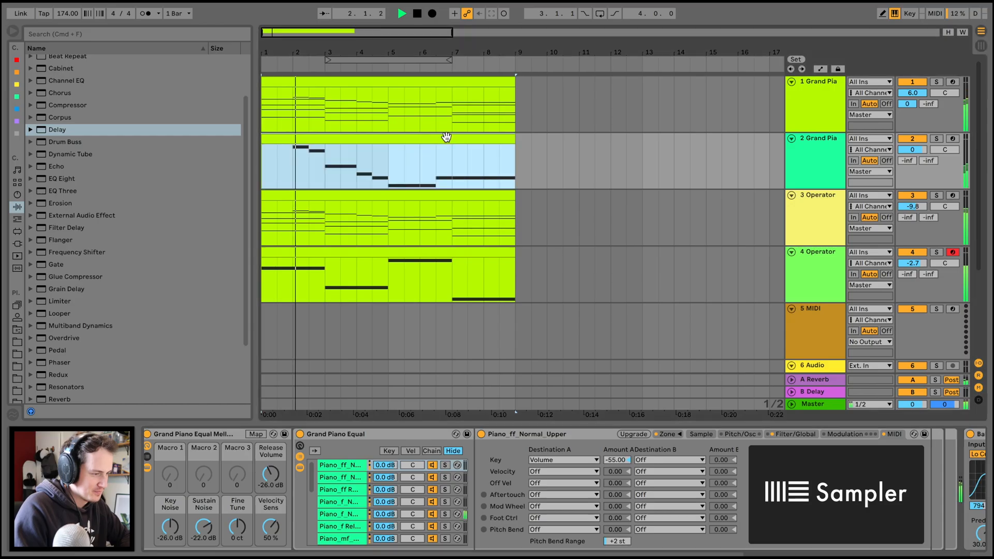
Open the melody clip in an enlarged editor and show its MIDI Ctrl Pitch Bend envelope
double_click(446, 138)
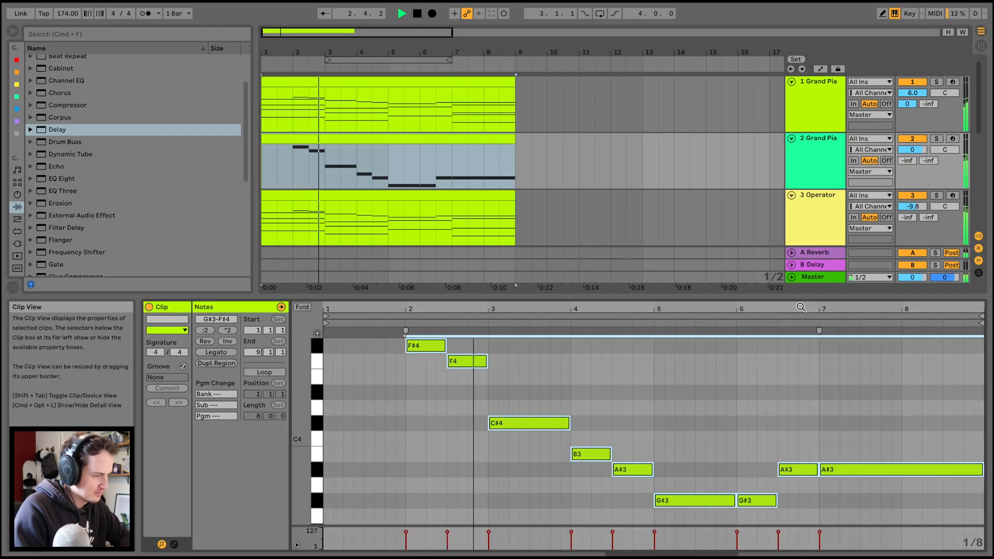
drag(809, 298, 810, 152)
click(174, 545)
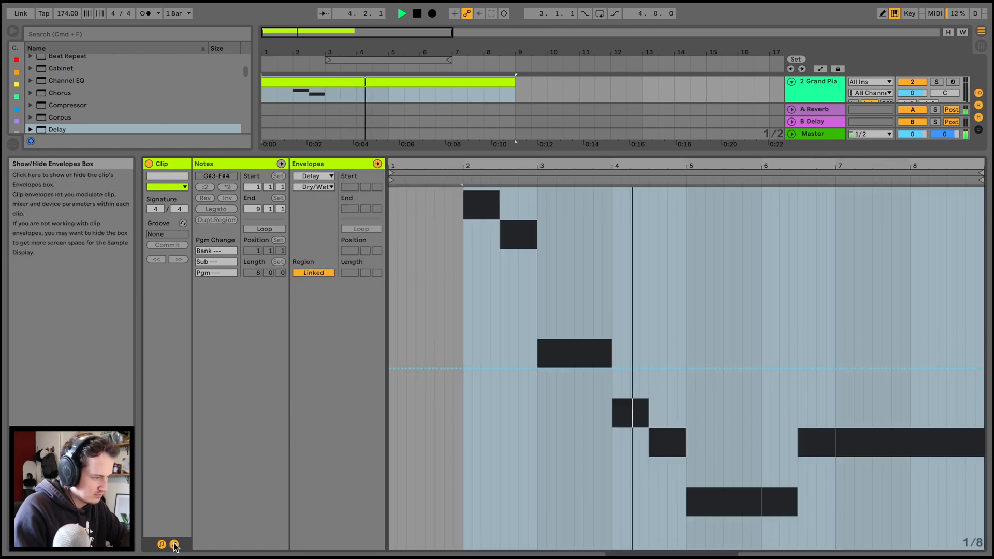
click(315, 176)
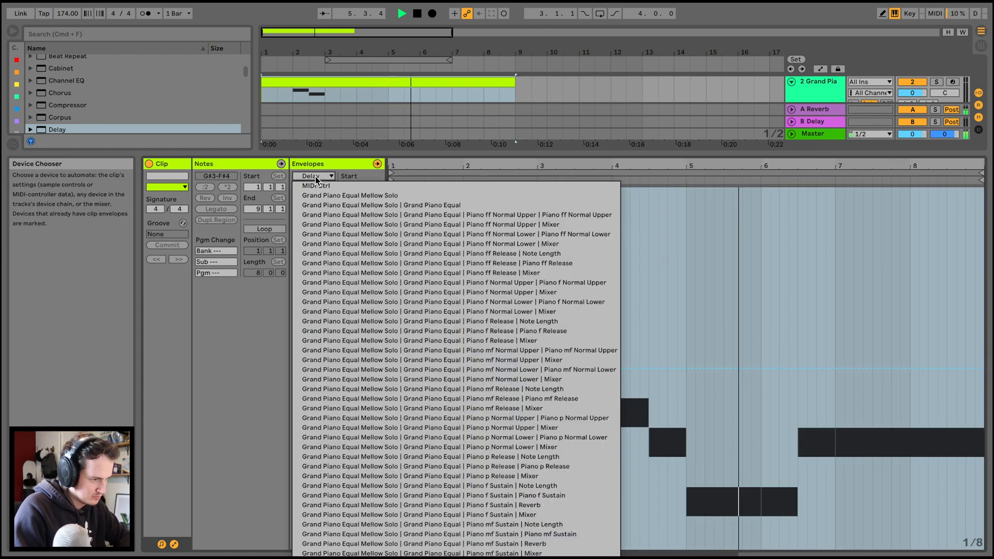
click(317, 185)
Draw a pitch bend envelope that falls from 0 at bar 7 to its minimum late in that bar
click(879, 369)
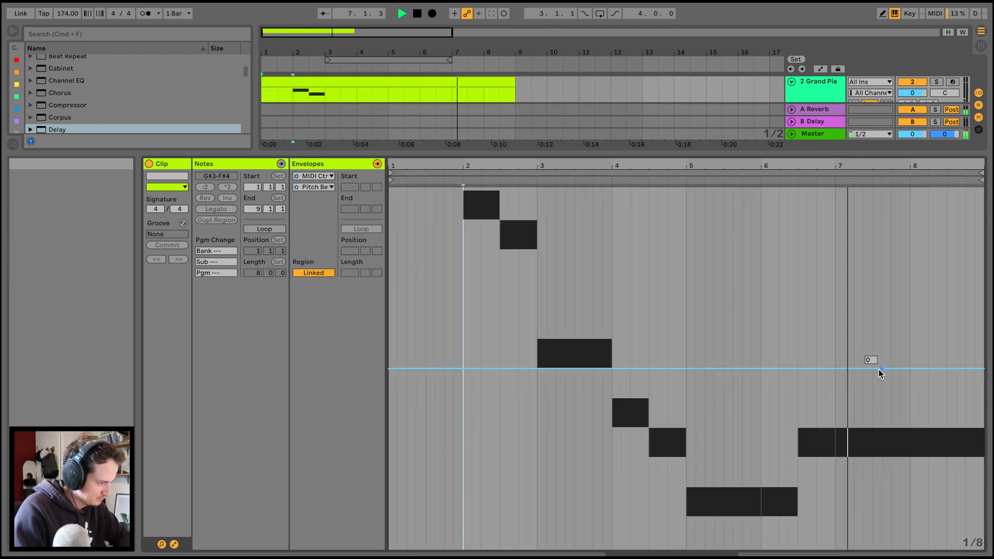
drag(899, 369, 901, 548)
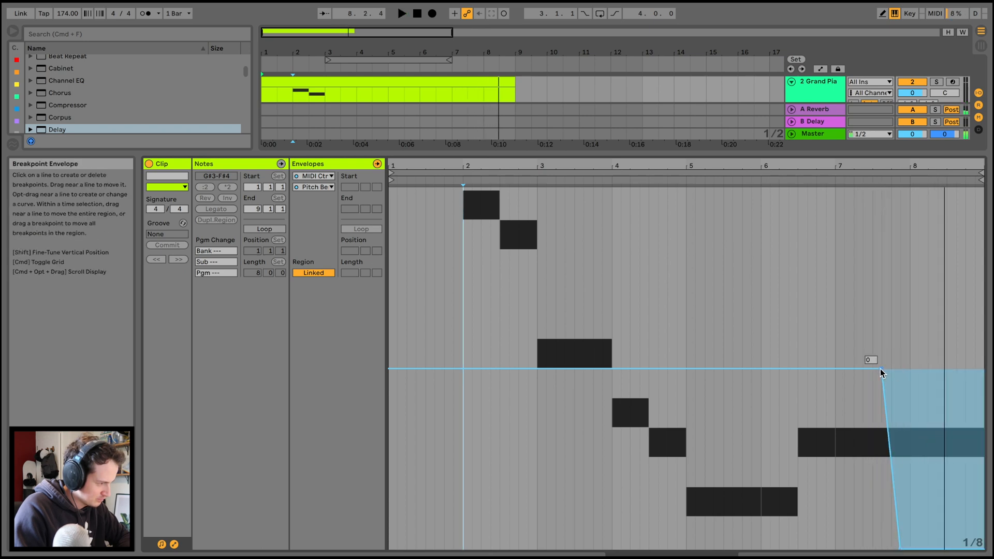
drag(880, 369, 854, 368)
key(space)
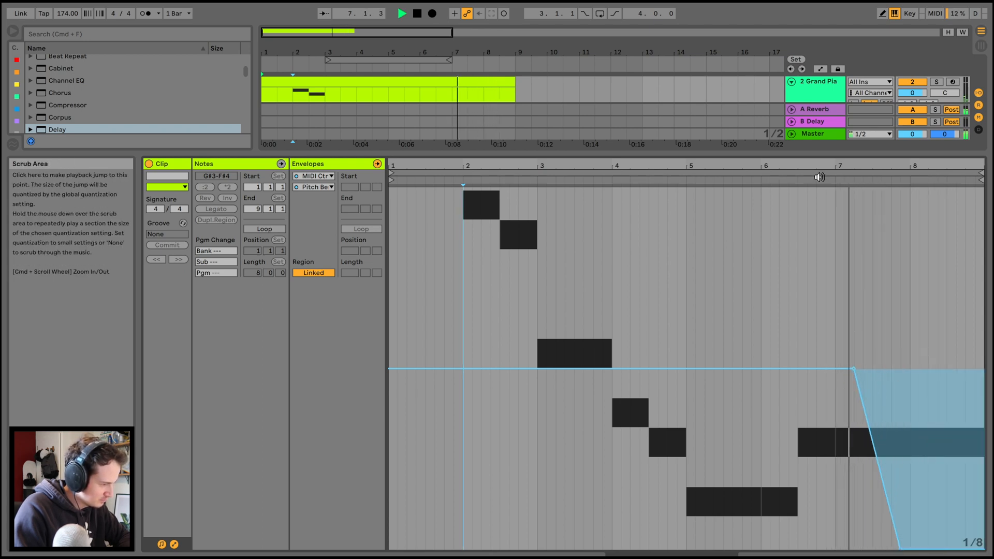
mouse_move(853, 371)
mouse_down()
mouse_move(827, 370)
mouse_move(836, 371)
mouse_up()
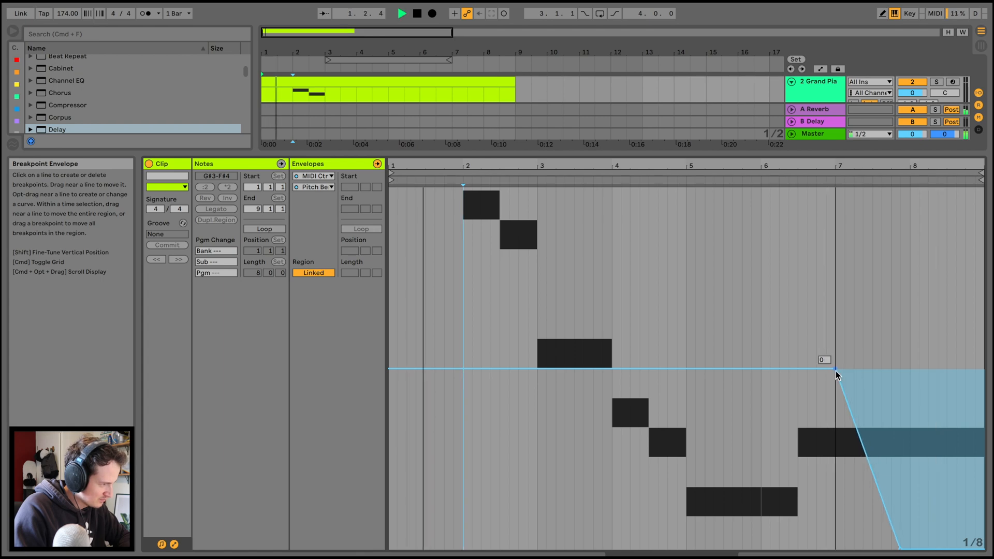
Solo the melody piano and set the Piano_ff_Normal_Upper Sampler's pitch bend range to +12 st, auditioning from bar 7
click(447, 69)
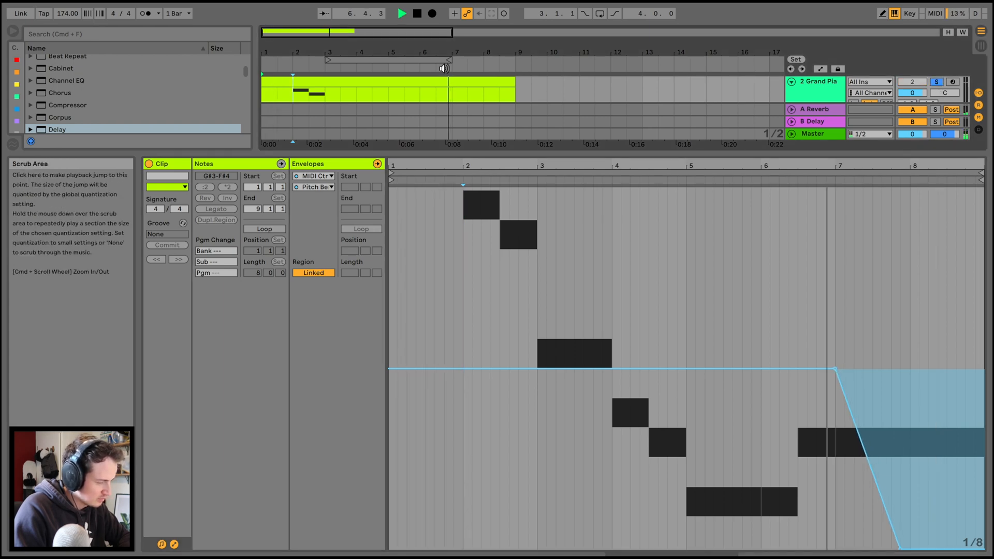
key(space)
double_click(812, 94)
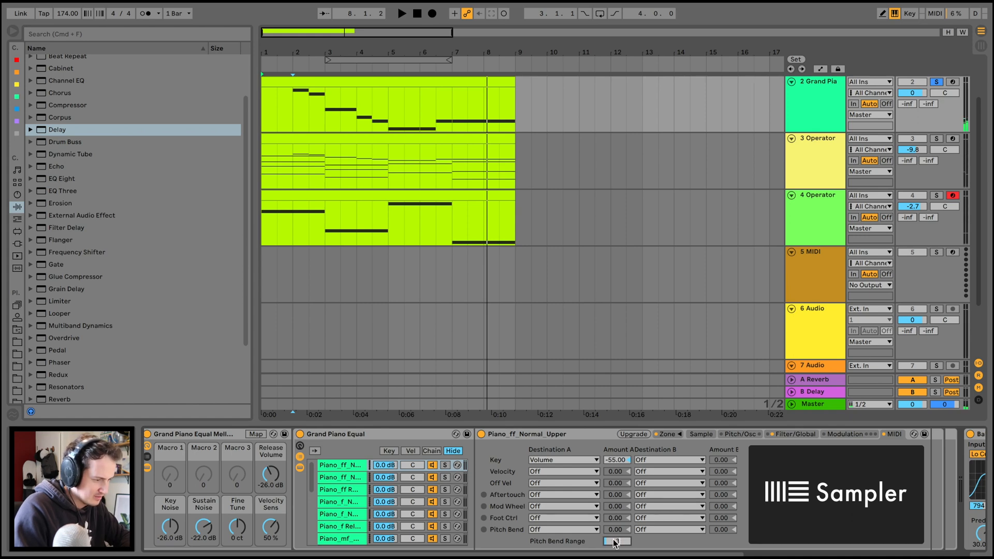
click(452, 101)
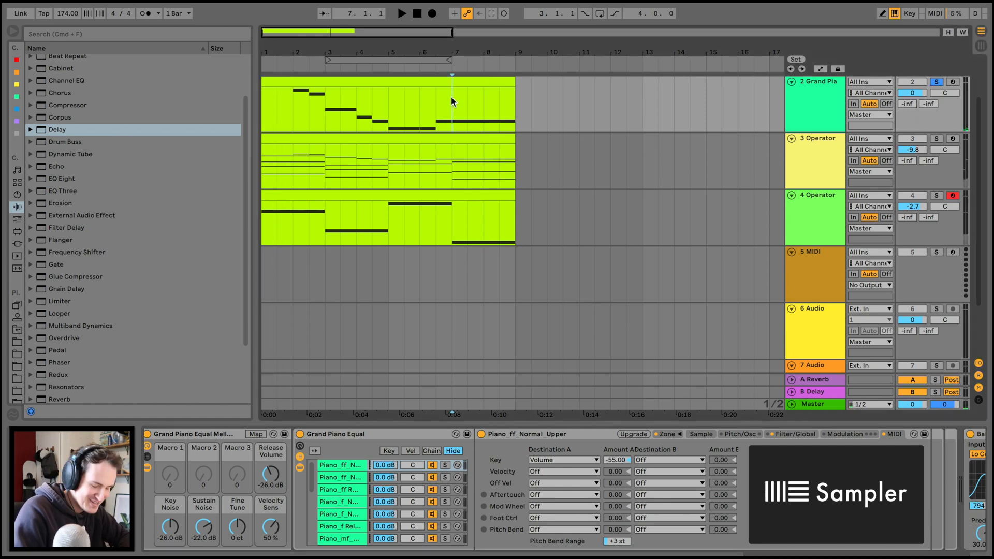
key(space)
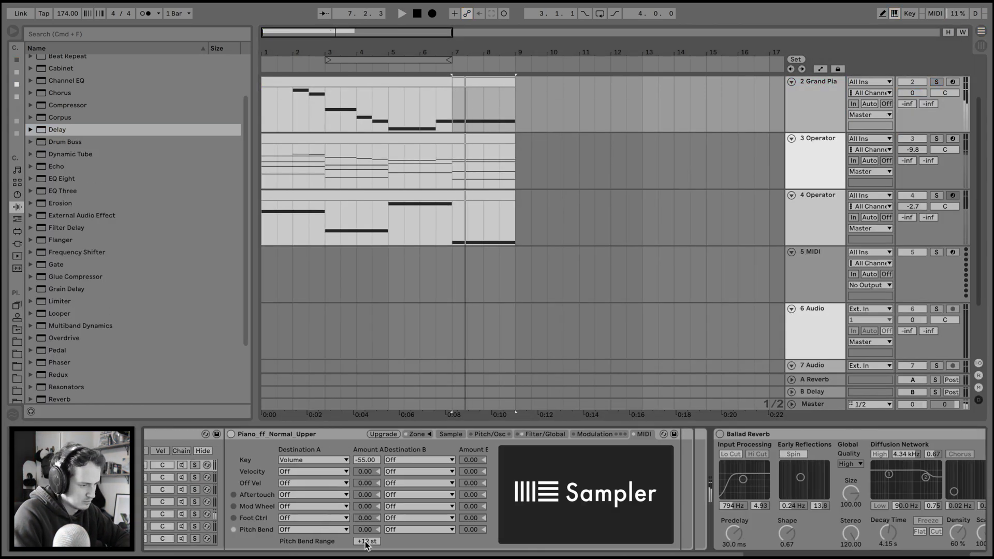
Find the piano chain that sounds during playback, Piano_f_Normal_Lower, and set its pitch bend range to +4 st
scroll(366, 518, left, 5)
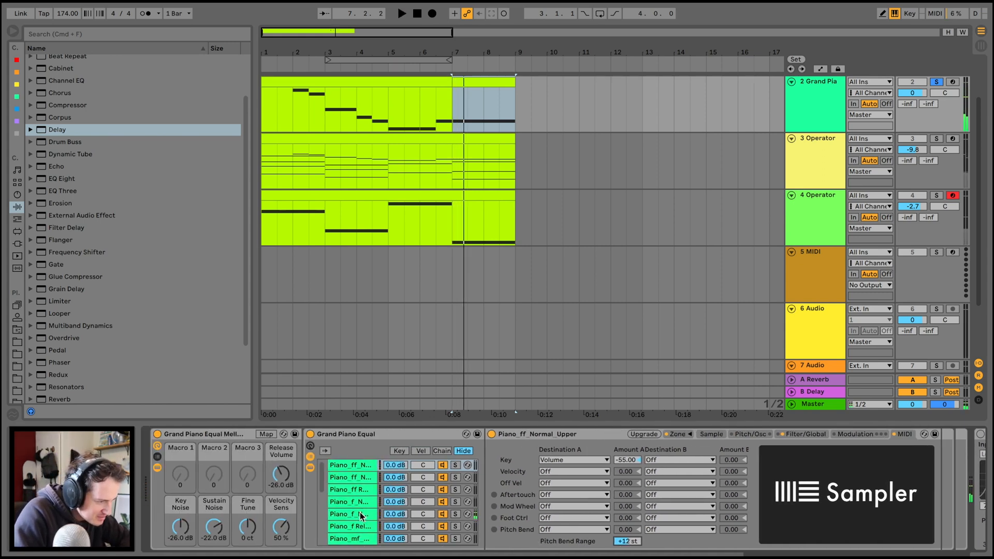
click(360, 512)
click(368, 467)
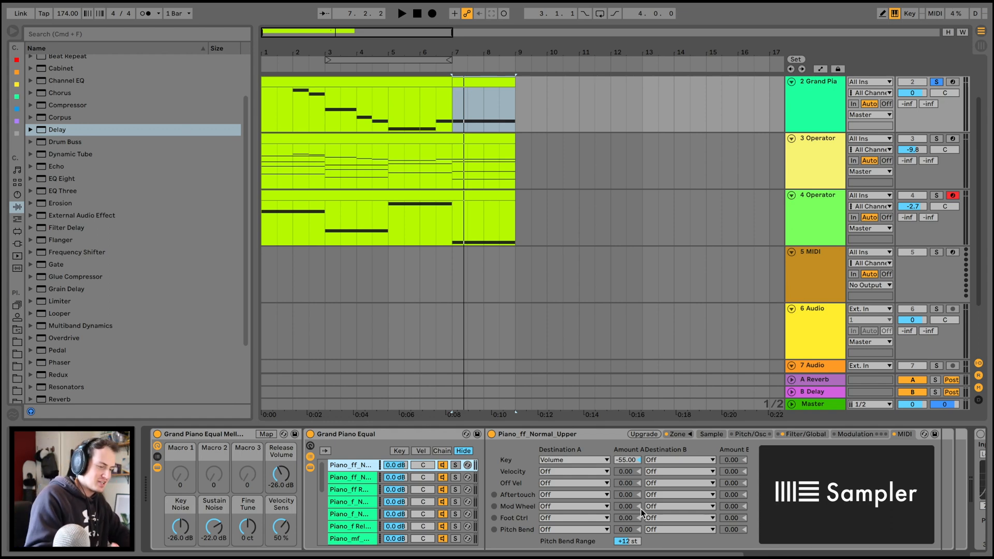
scroll(630, 440, right, 3)
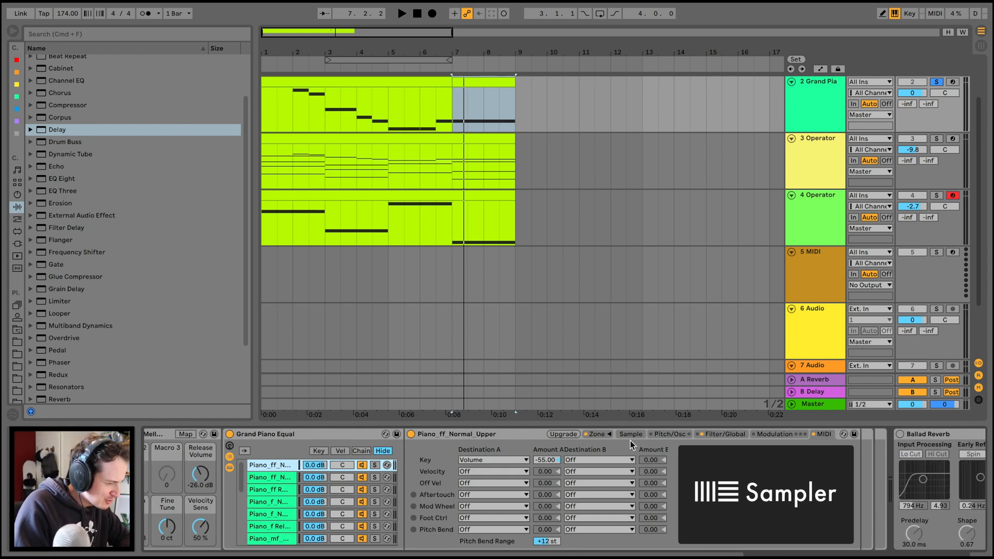
click(630, 434)
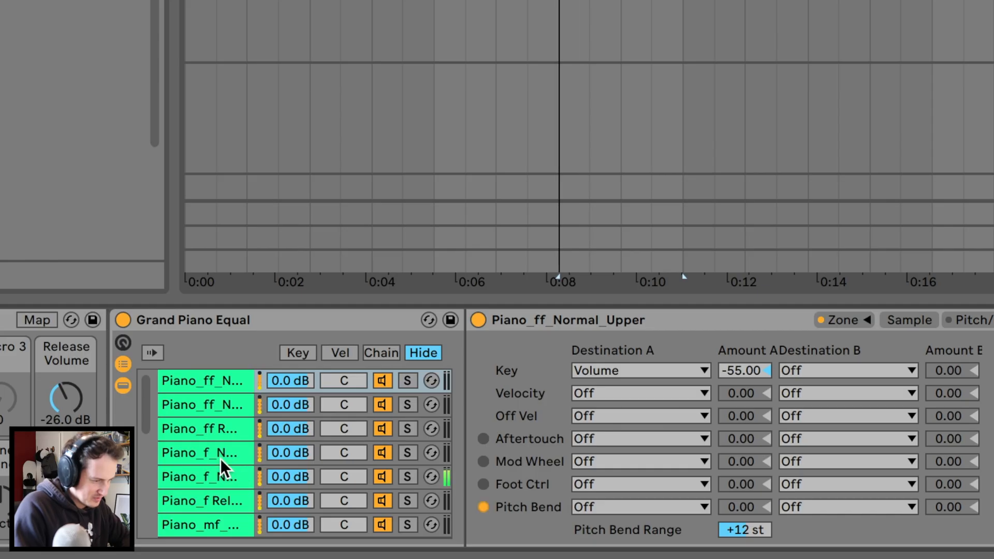
click(210, 477)
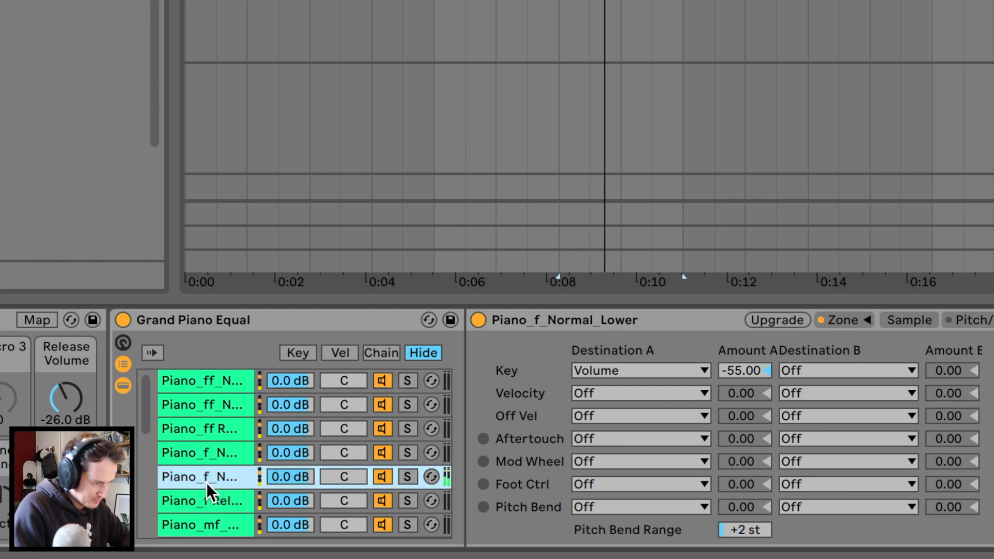
click(734, 536)
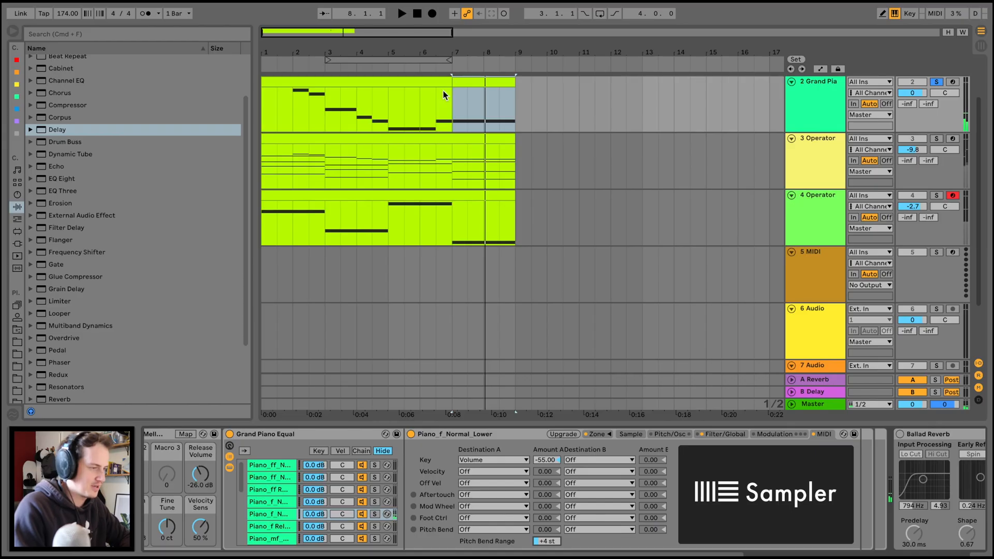
In the melody clip section from bar 7, move the end of the pitch bend fall later, auditioning the slower glide
click(466, 84)
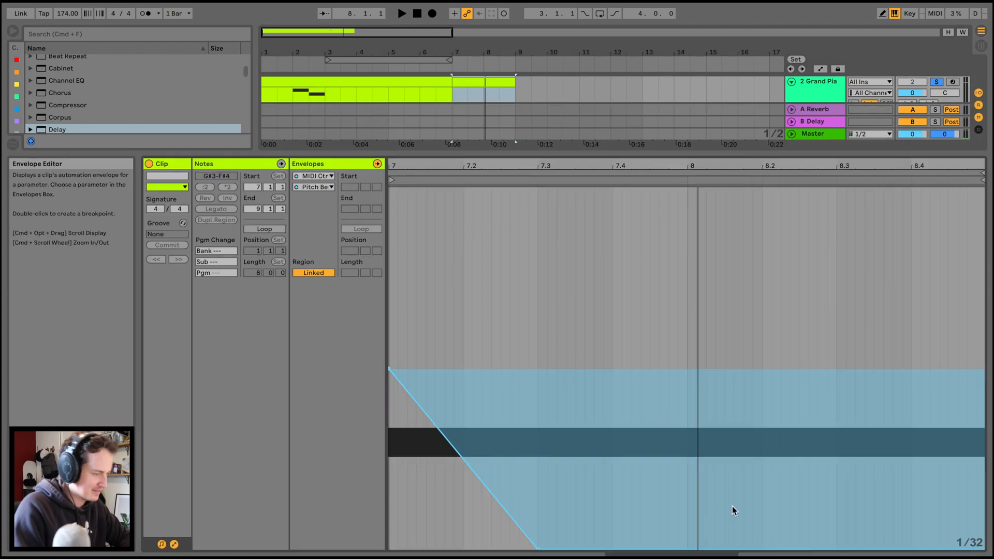
drag(495, 479, 544, 548)
key(space)
key(space)
key(space)
key(space)
drag(539, 549, 576, 549)
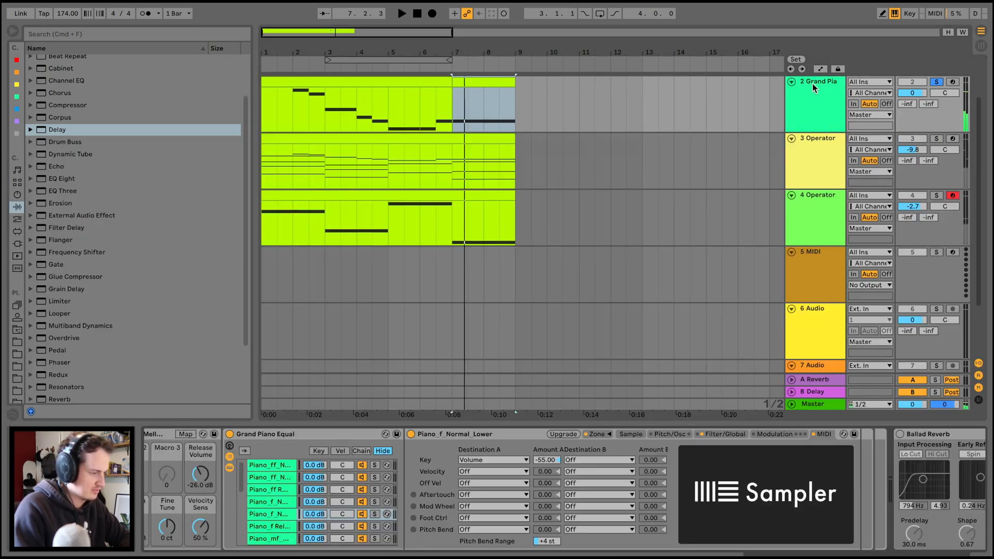
Bypass the melody's Delay and re-enable it to compare the sound of the pitch glide
click(901, 435)
scroll(904, 440, right, 10)
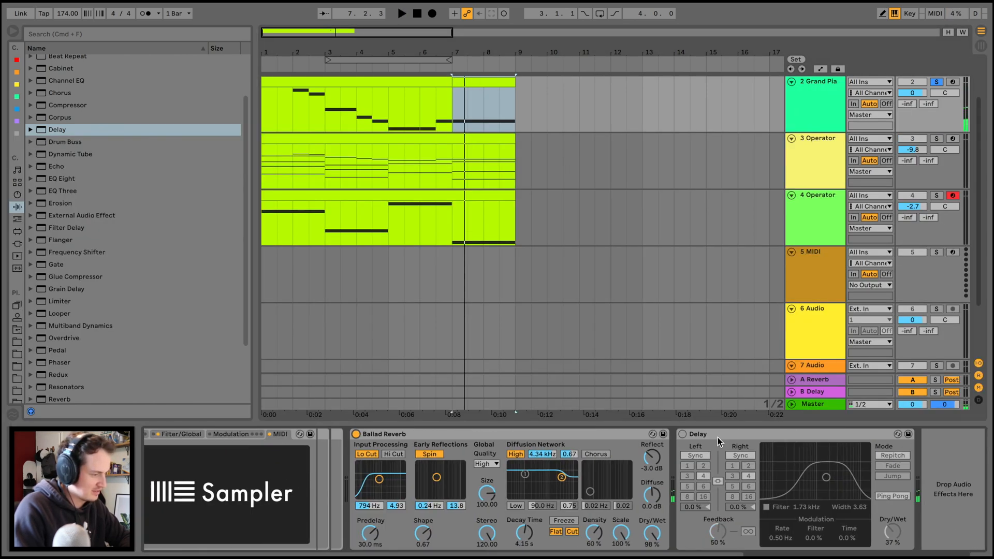
click(682, 434)
key(space)
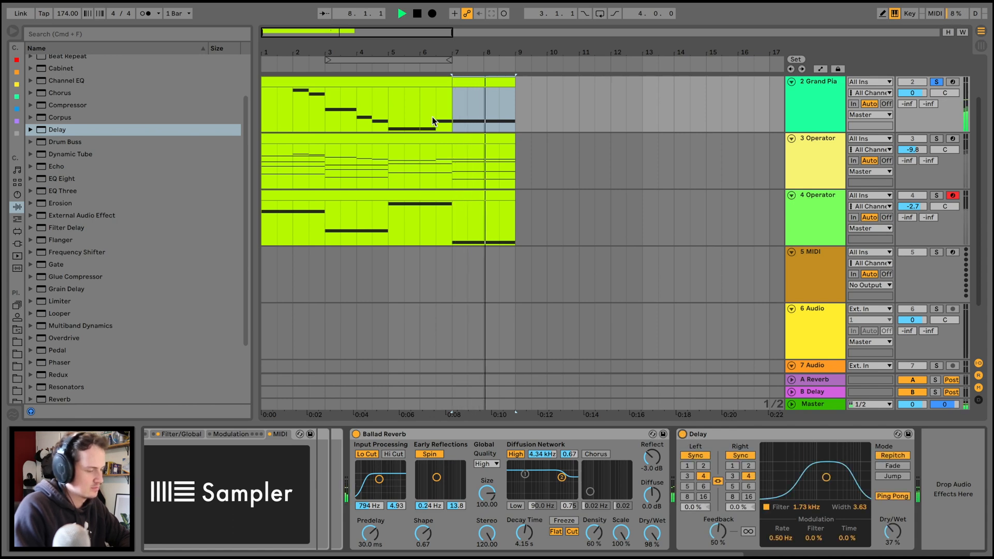
Play bar 7 again and show the automation lane for the melody reverb's dry/wet
key(space)
key(space)
key(space)
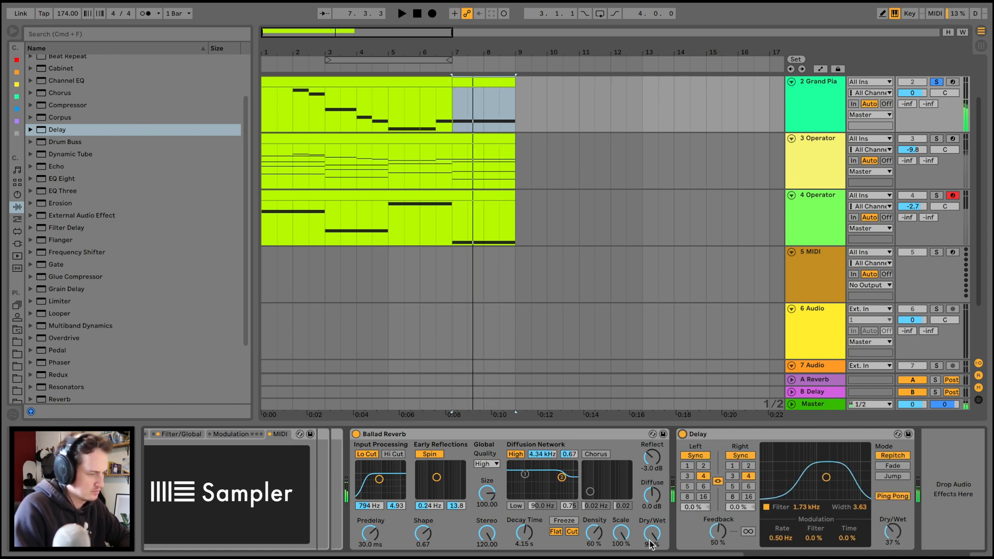
key(m)
key(a)
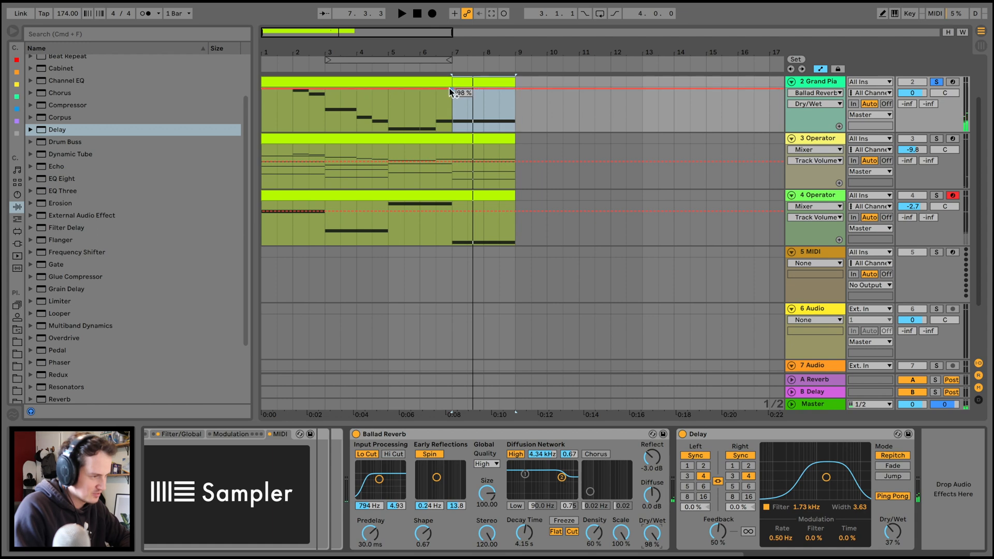
Try a short dip in the reverb's dry/wet automation at bar 7, audition it and undo it
click(453, 89)
mouse_move(461, 89)
mouse_down()
mouse_move(473, 122)
mouse_move(474, 93)
mouse_up()
key(space)
key(super+z)
key(space)
key(space)
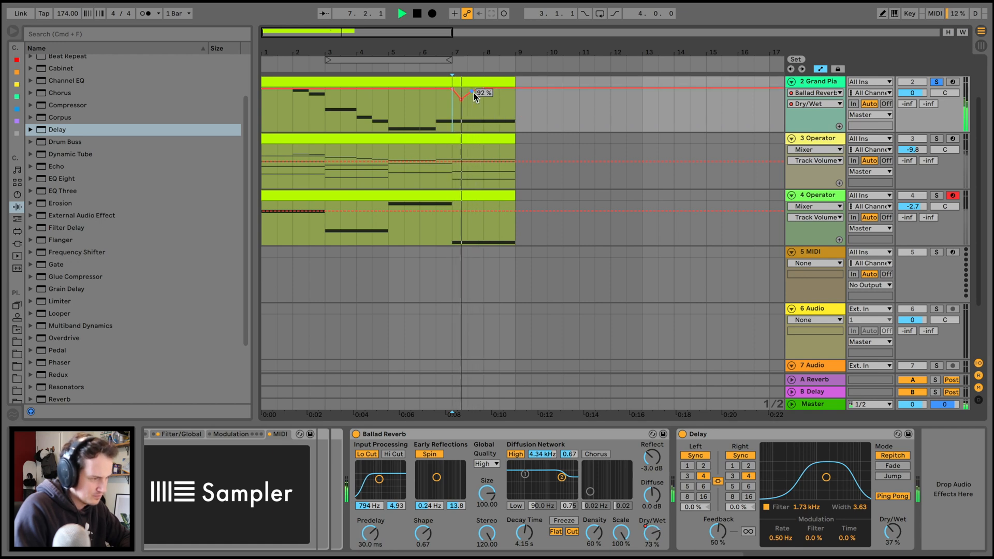
key(space)
key(super+z)
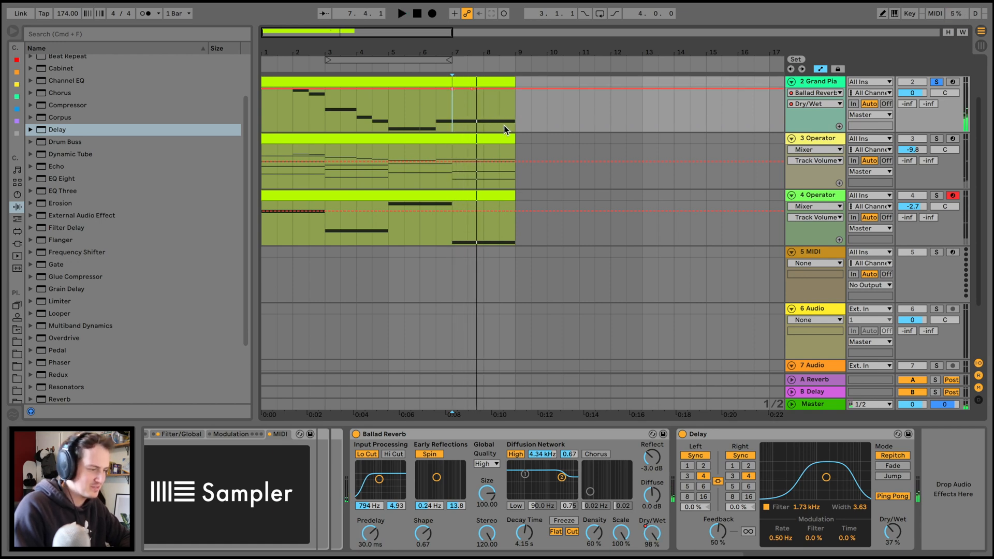
Automate the melody reverb's decay time to drop at bar 7 and ramp back up over about half a bar
click(525, 534)
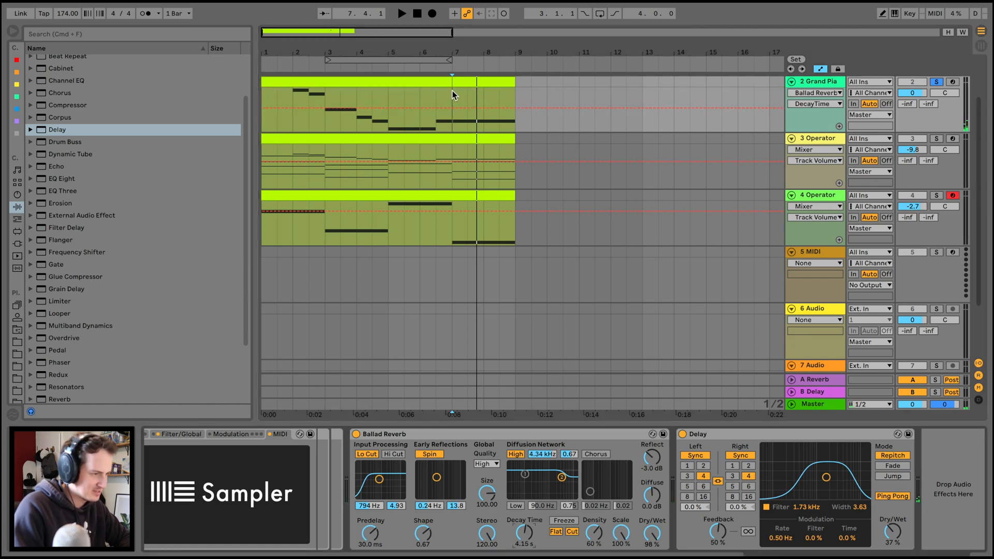
click(450, 108)
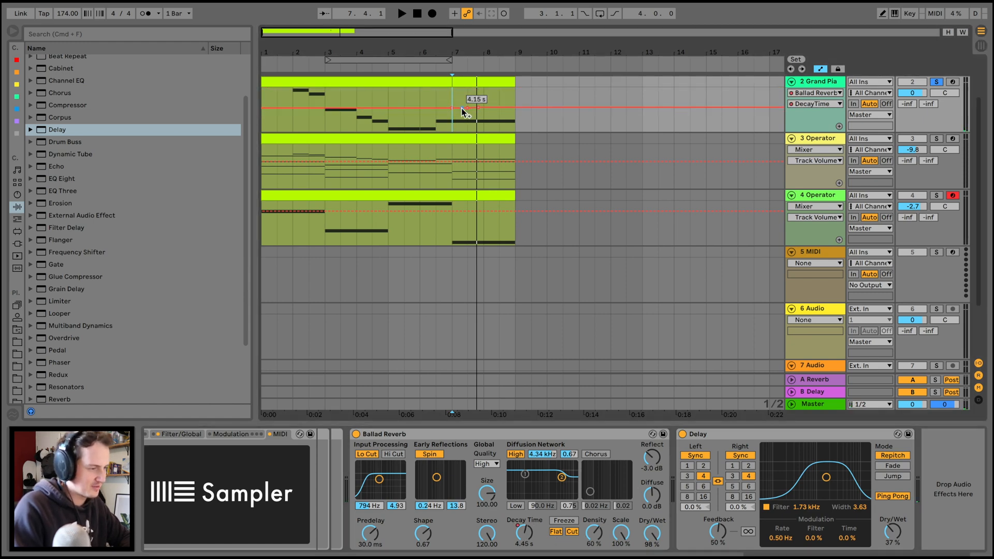
key(space)
mouse_move(453, 108)
mouse_down()
mouse_move(452, 122)
mouse_move(468, 121)
mouse_move(468, 108)
mouse_up()
key(space)
key(space)
key(space)
key(space)
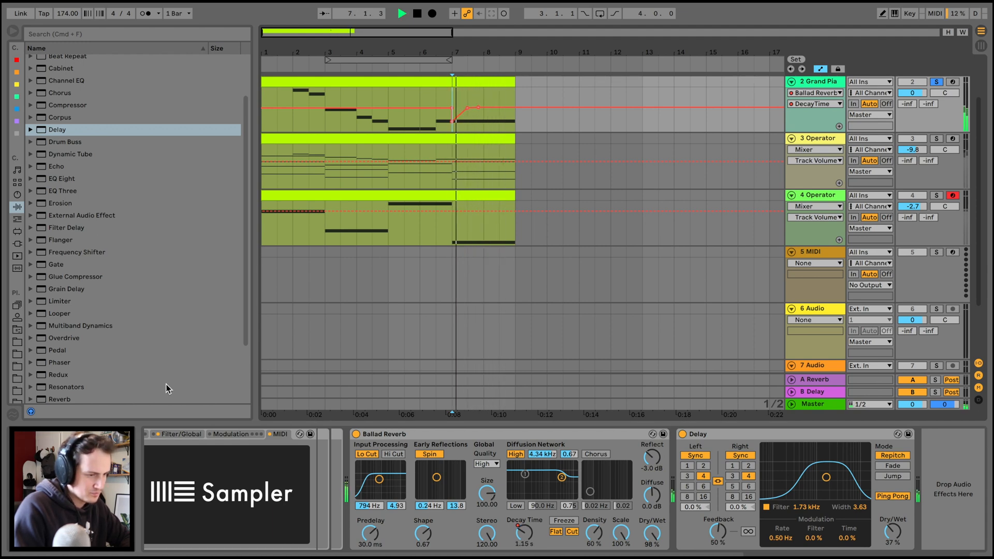
Add a Limiter after the Delay on the melody piano track
click(63, 302)
double_click(64, 301)
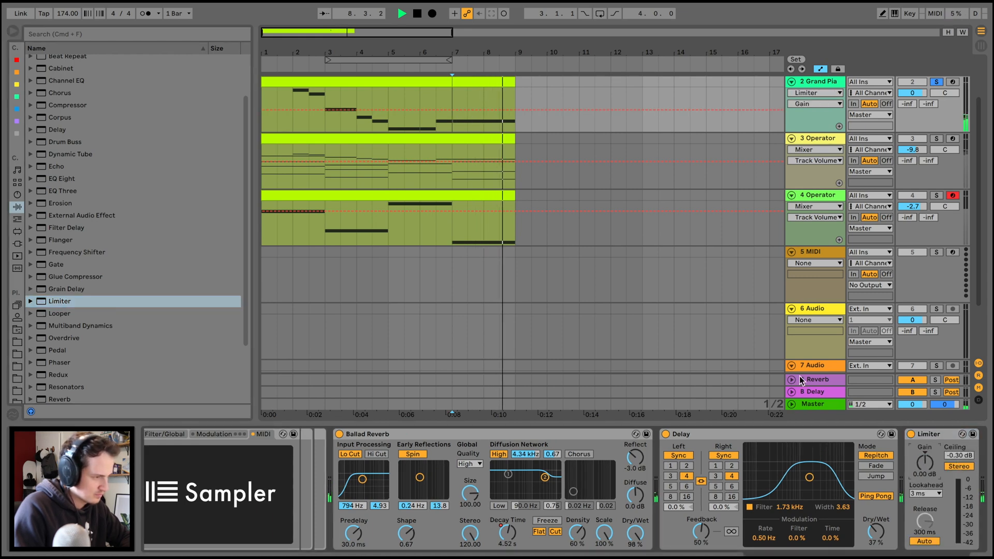
Automate the Limiter gain to ramp up from 0 to 5.73 dB at bar 7 and unsolo the melody piano track
drag(455, 107, 474, 105)
key(space)
click(937, 83)
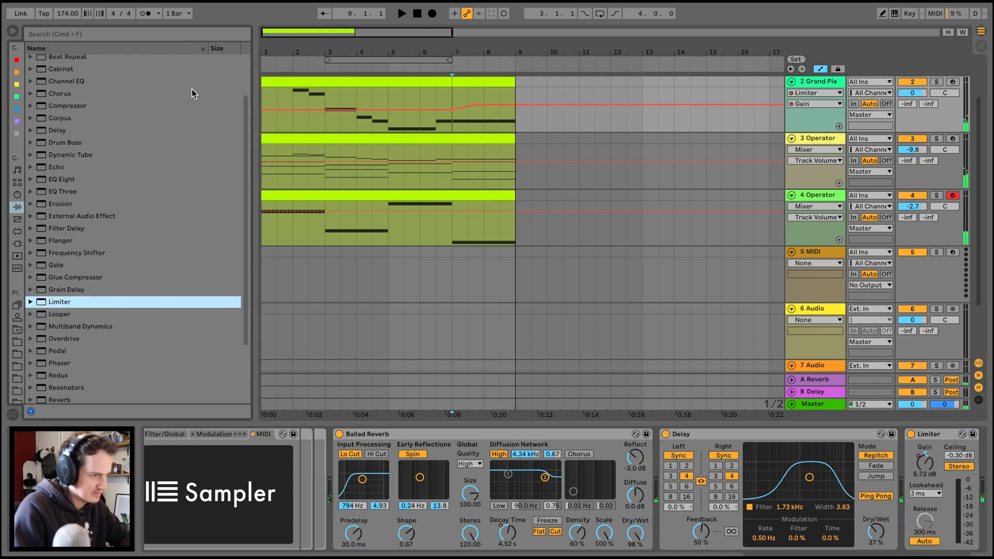
Play the full mix and duplicate the clips on all four tracks to extend the arrangement to 16 bars
scroll(195, 93, up, 1)
shift+click(266, 88)
key(space)
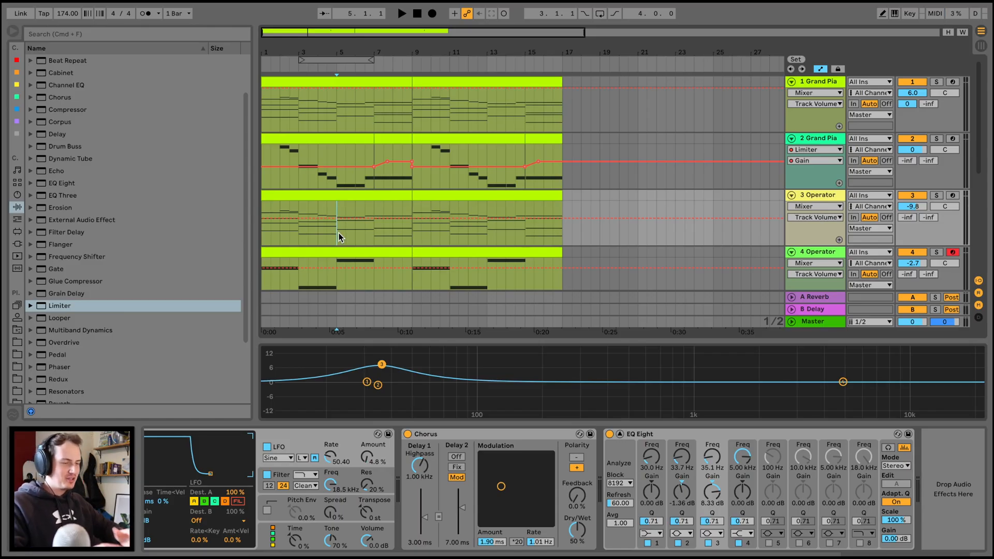
Insert a new MIDI track below the track 4 Operator and load the Serum VST instrument on it
drag(667, 339, 657, 453)
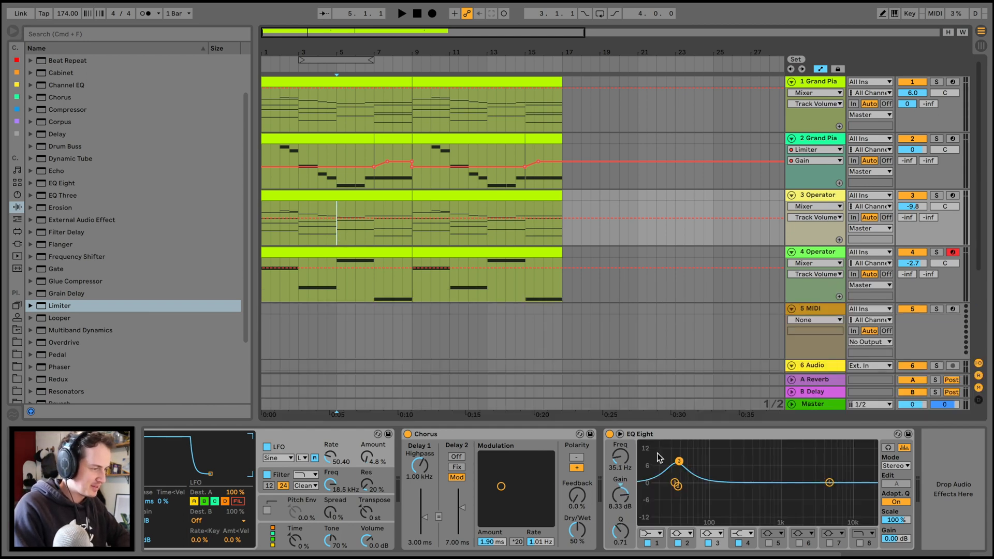
click(811, 253)
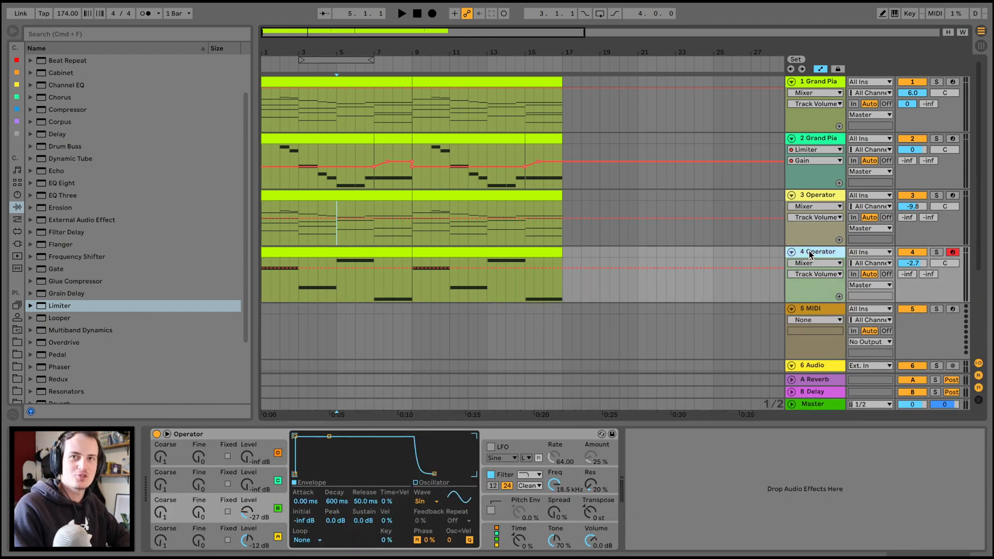
key(super+shift+t)
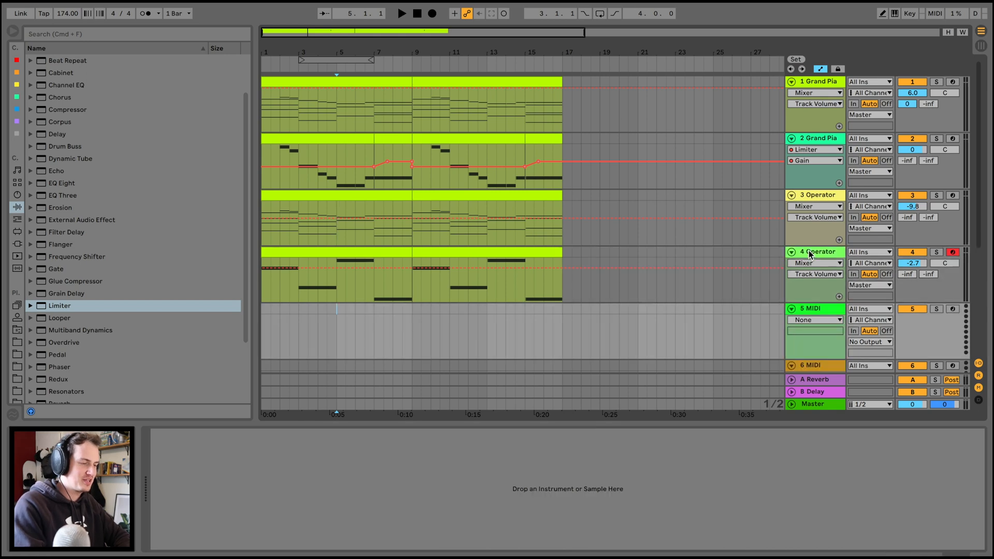
click(16, 246)
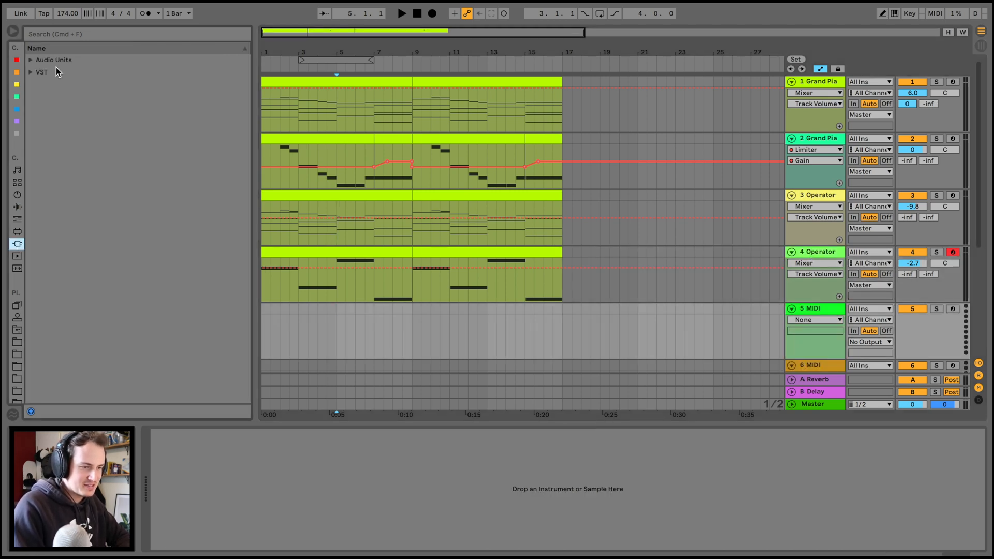
click(38, 73)
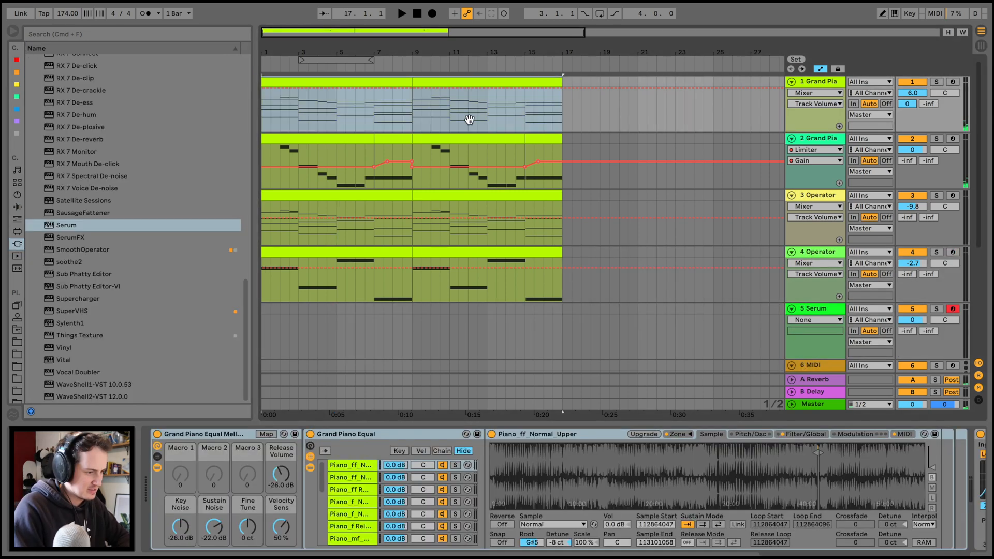
Copy the 16-bar chord clip from the first piano track onto the Serum track and audition it soloed
drag(468, 122, 468, 328)
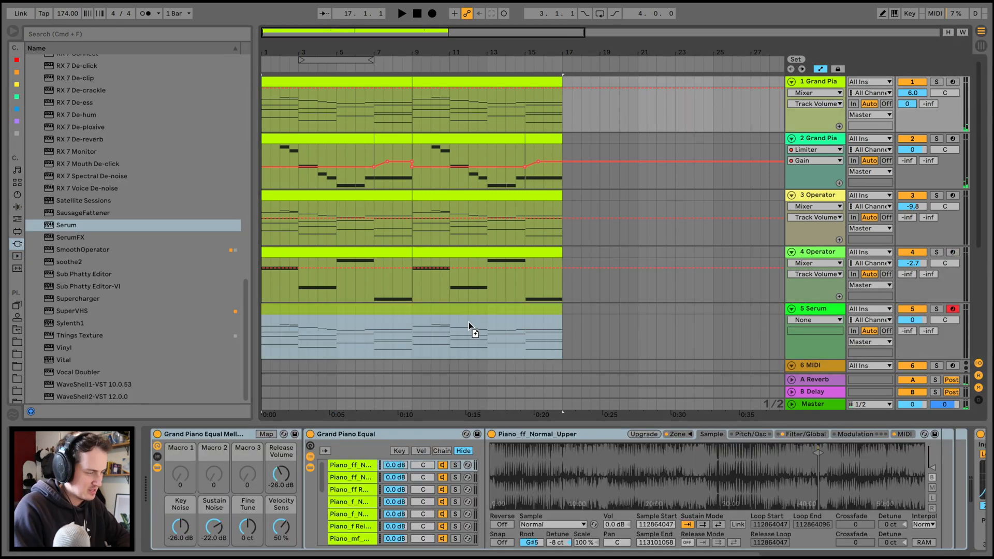
key(space)
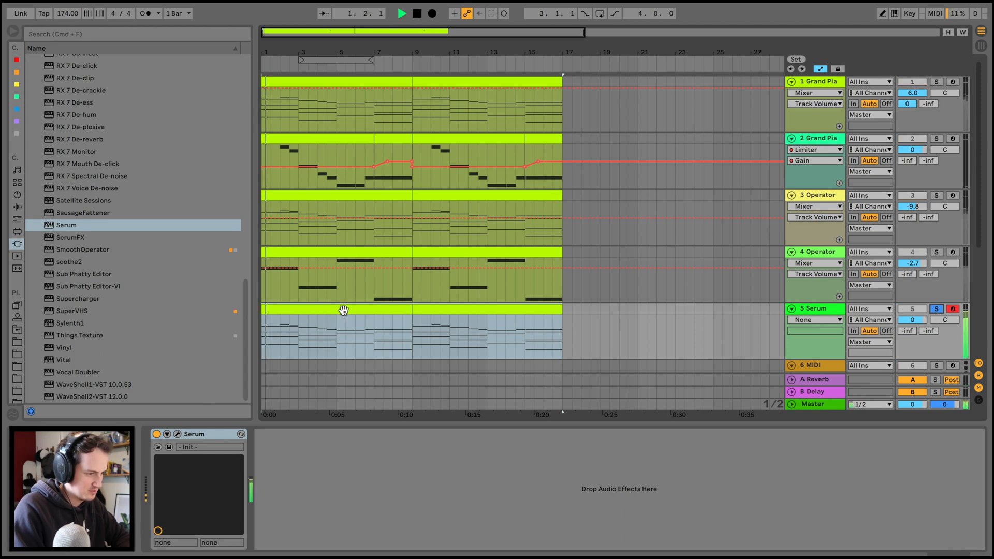
Delete the moving melody notes from the Serum clip throughout both eight-bar halves, keeping only the sustained chord notes
double_click(440, 308)
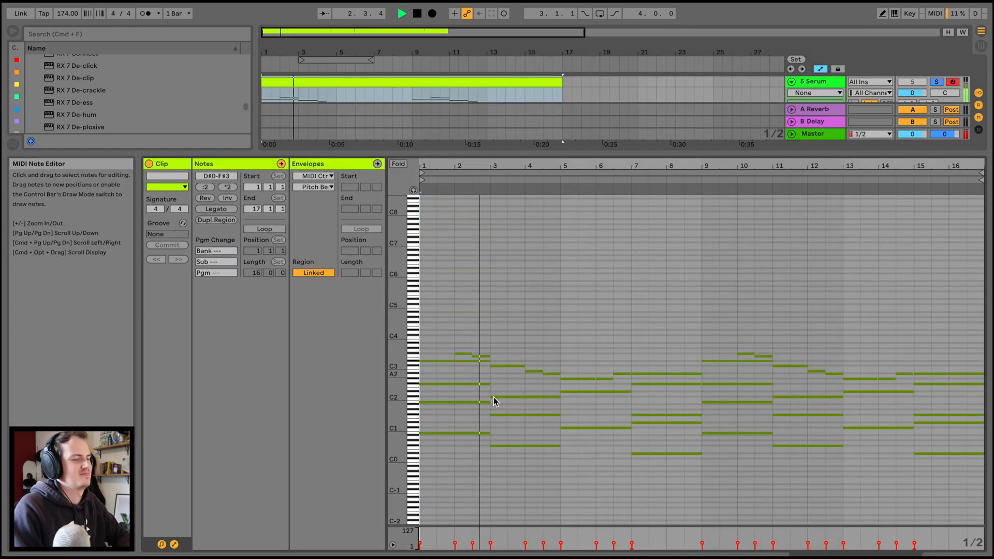
drag(399, 345, 409, 344)
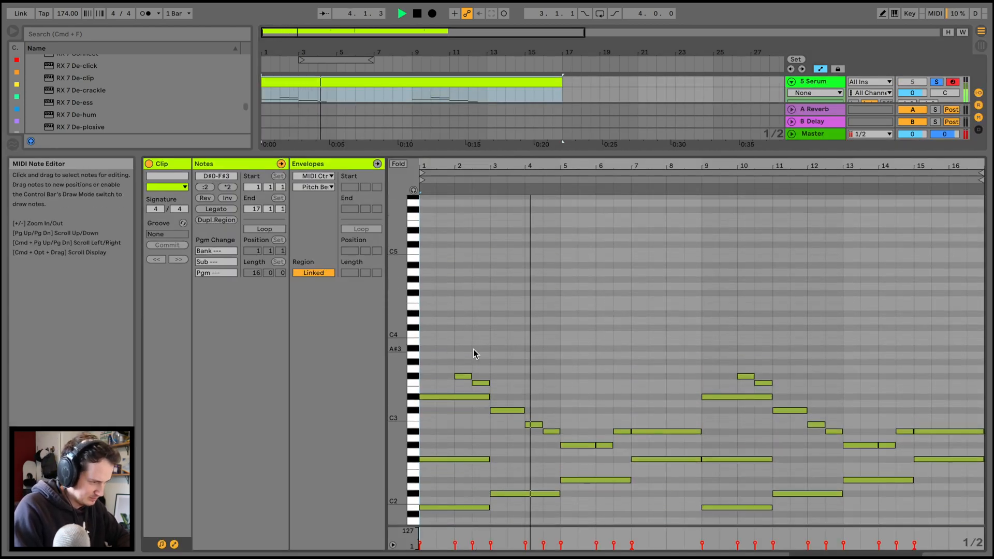
scroll(474, 351, down, 2)
key(space)
drag(455, 315, 486, 347)
key(Delete)
drag(535, 370, 557, 412)
key(Delete)
drag(595, 389, 617, 413)
key(Delete)
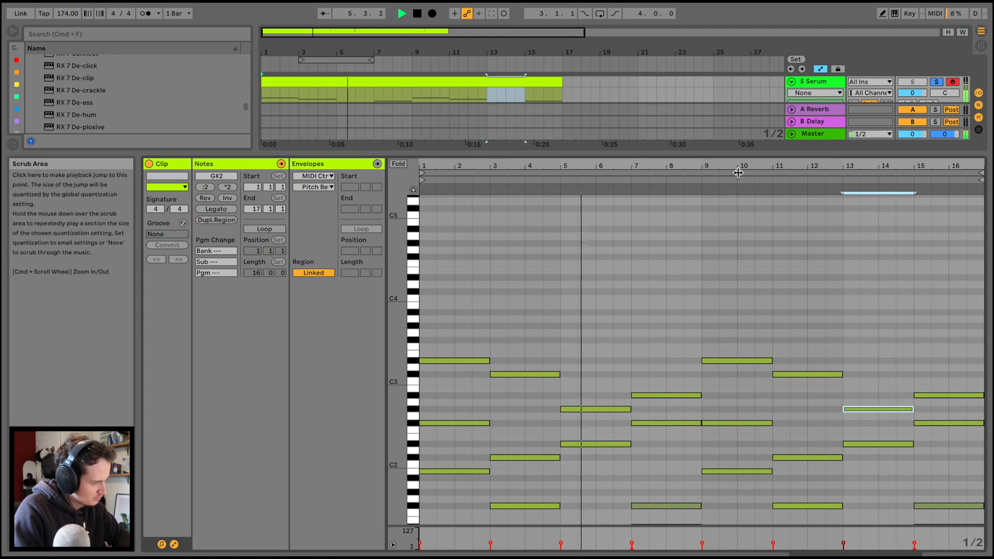
drag(753, 152, 772, 487)
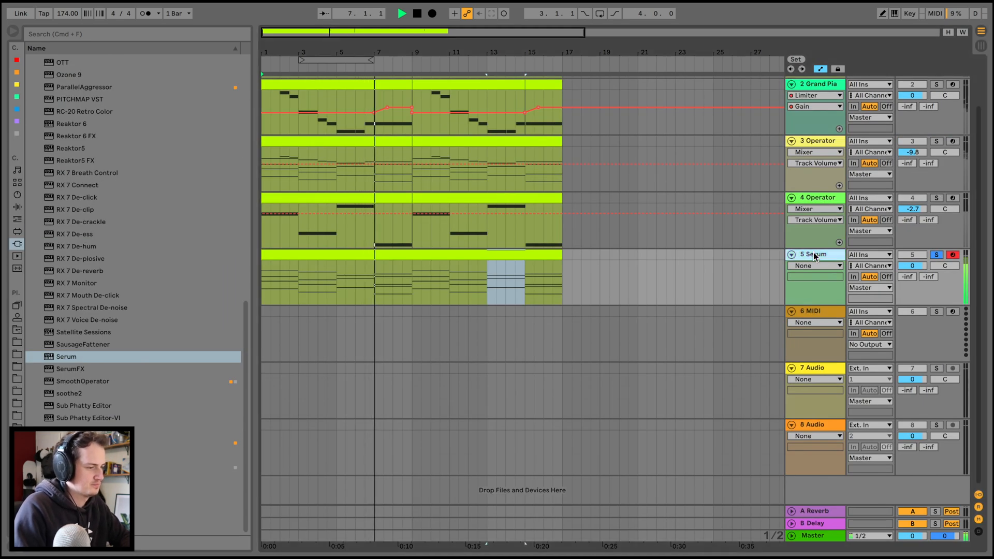
Delete the greyed-out notes between C1 and C2 at bars 7 and 15 of the Serum clip
double_click(414, 255)
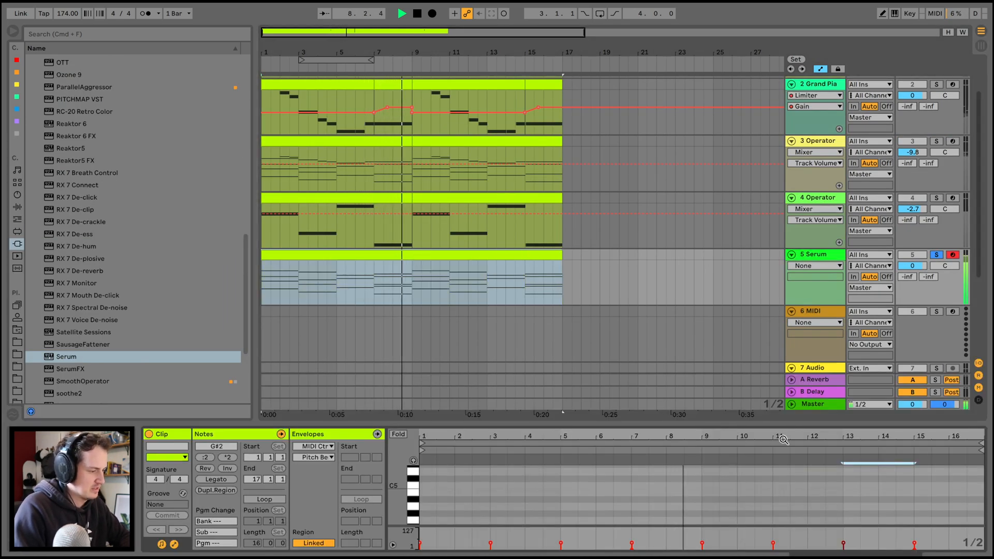
key(space)
drag(797, 422, 797, 205)
scroll(761, 470, down, 1)
scroll(761, 470, down, 6)
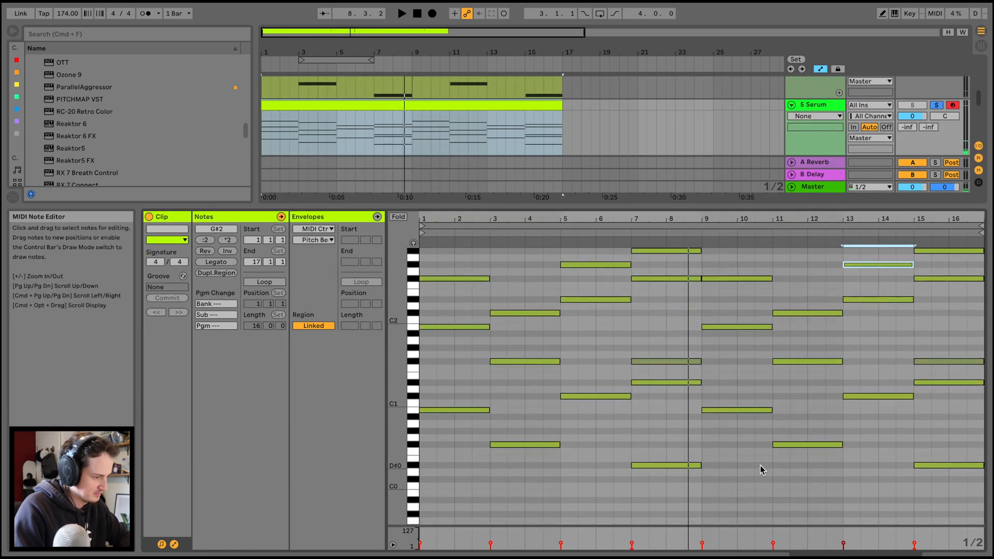
key(space)
click(660, 356)
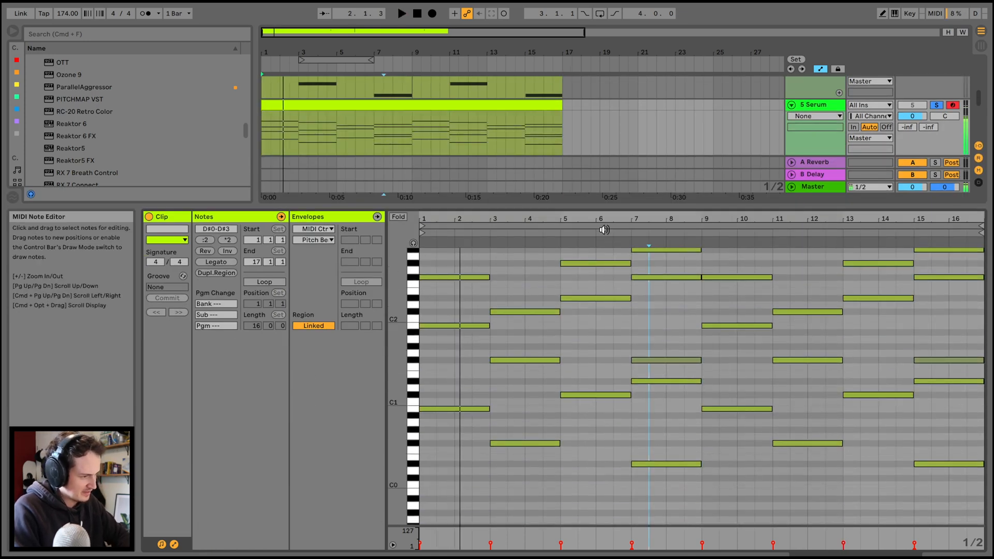
click(668, 360)
key(Delete)
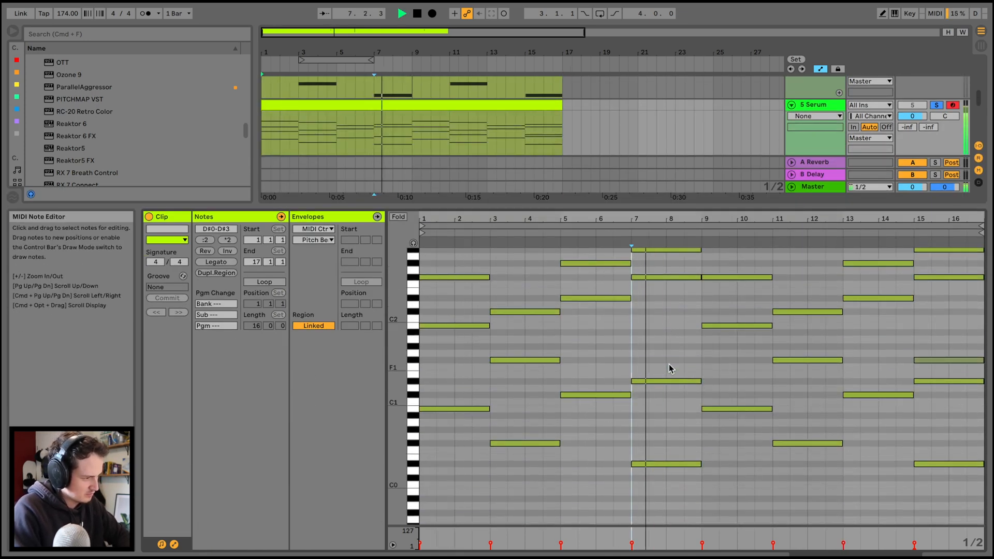
click(936, 361)
key(Delete)
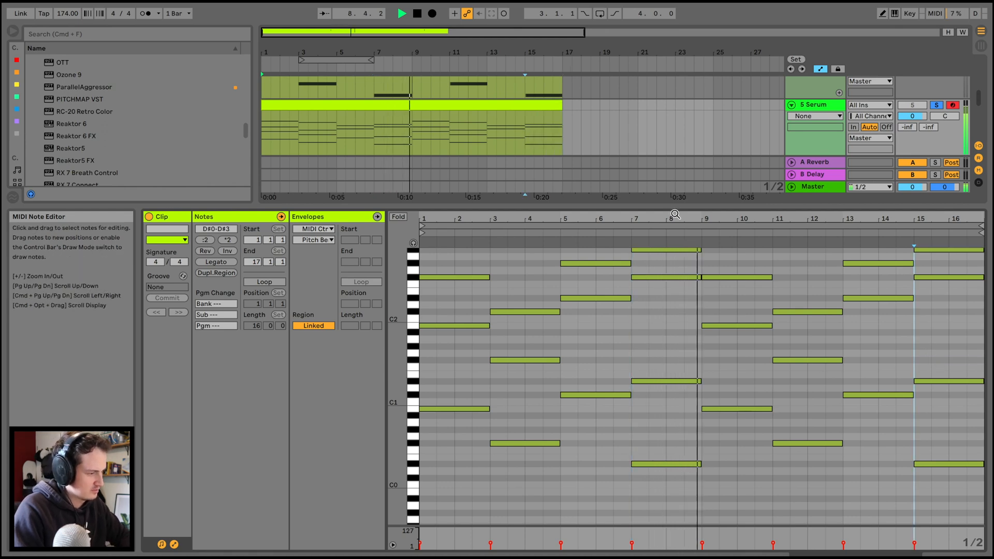
Open the Serum interface and load the Analog wavetable Basic_Cjw into oscillator A
drag(681, 204, 689, 518)
double_click(830, 284)
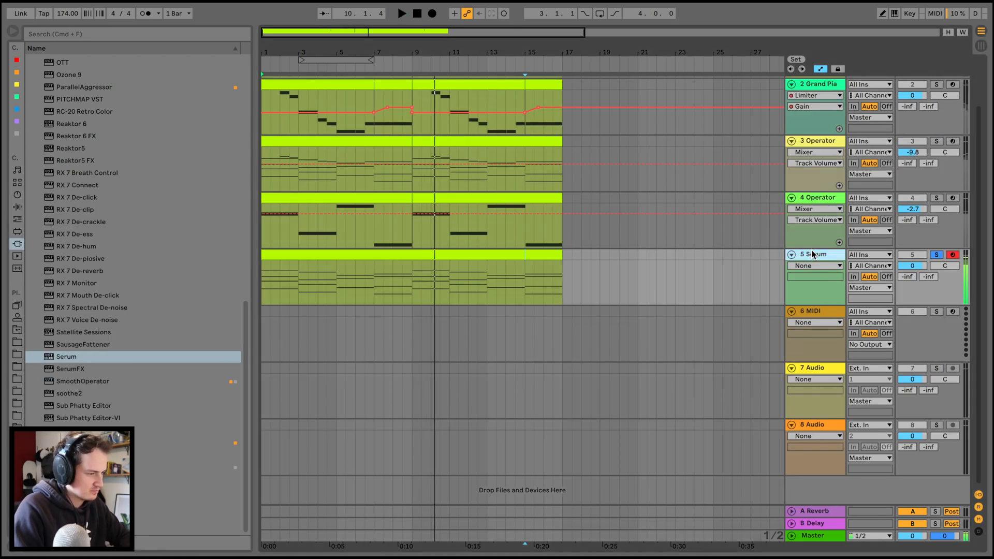
click(178, 434)
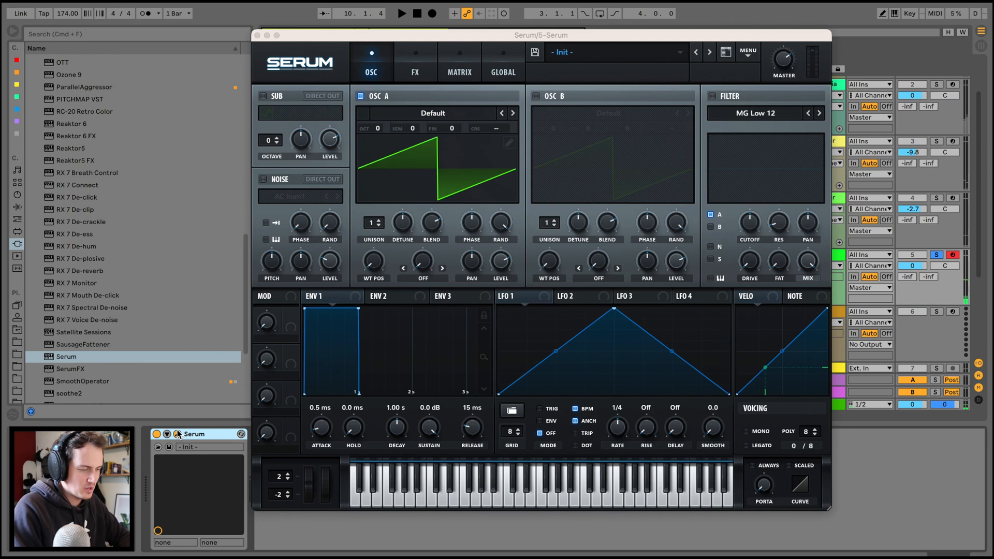
click(438, 110)
mouse_move(511, 130)
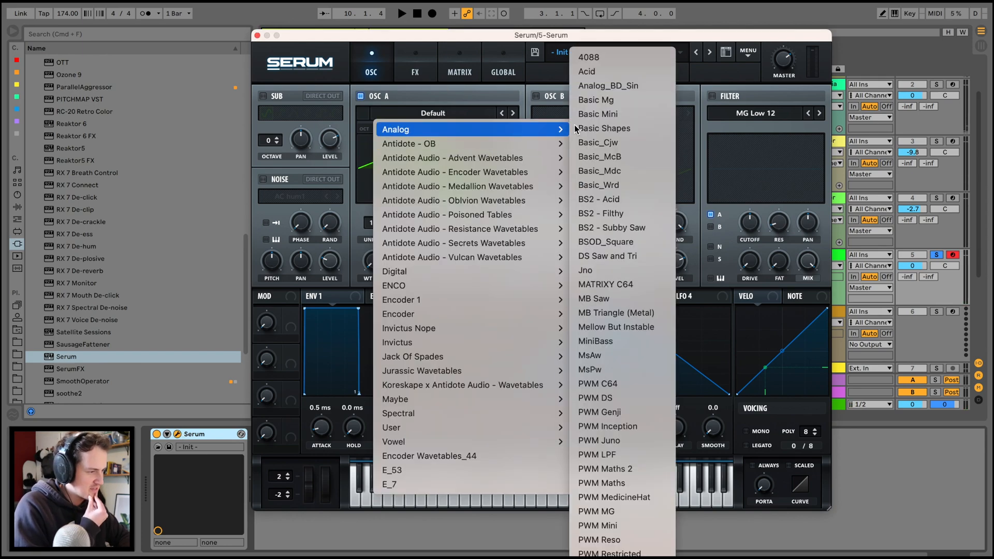
click(598, 143)
Modulate oscillator A's wavetable position with LFO 1 at a one-bar rate and move the LFO peak to about two-thirds of its cycle
key(space)
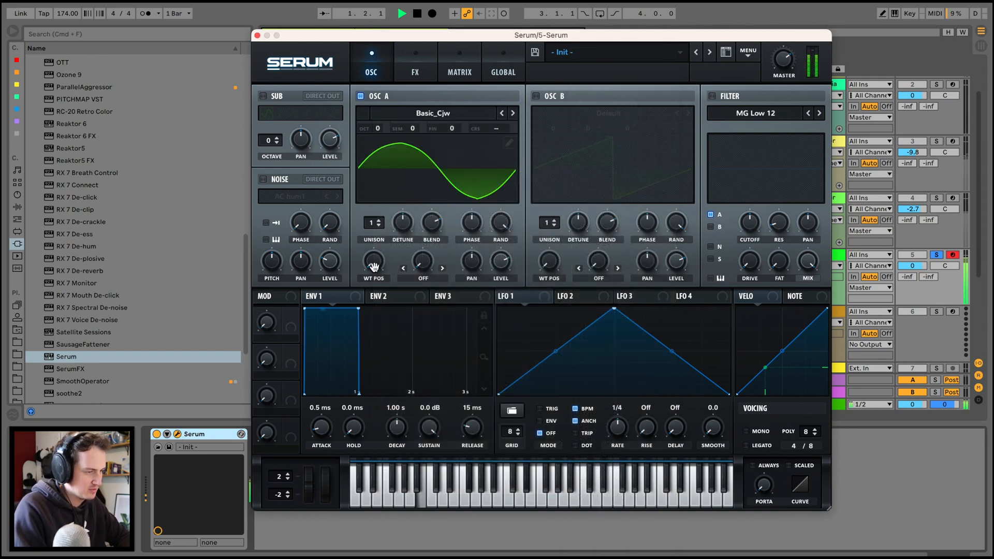
drag(374, 267, 366, 248)
key(space)
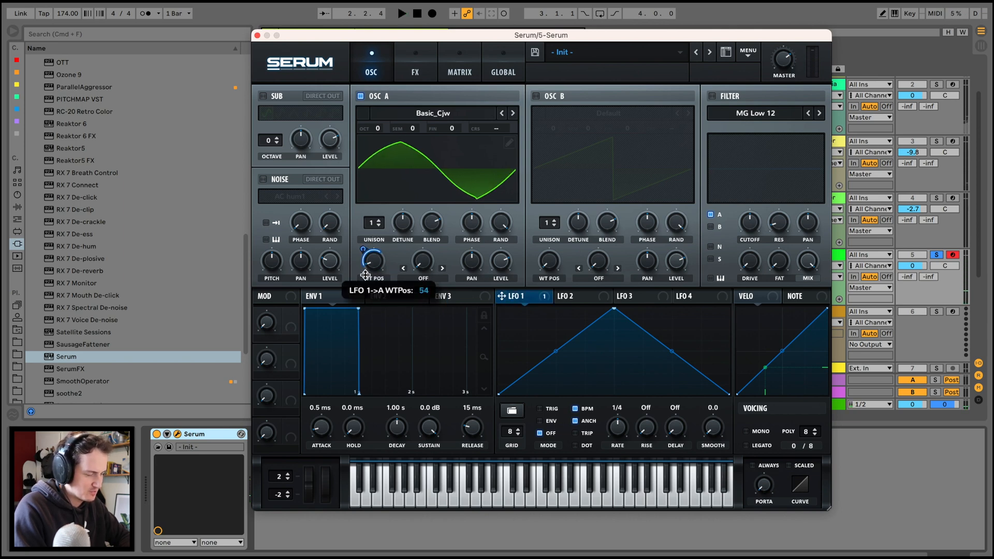
drag(363, 295, 368, 301)
key(space)
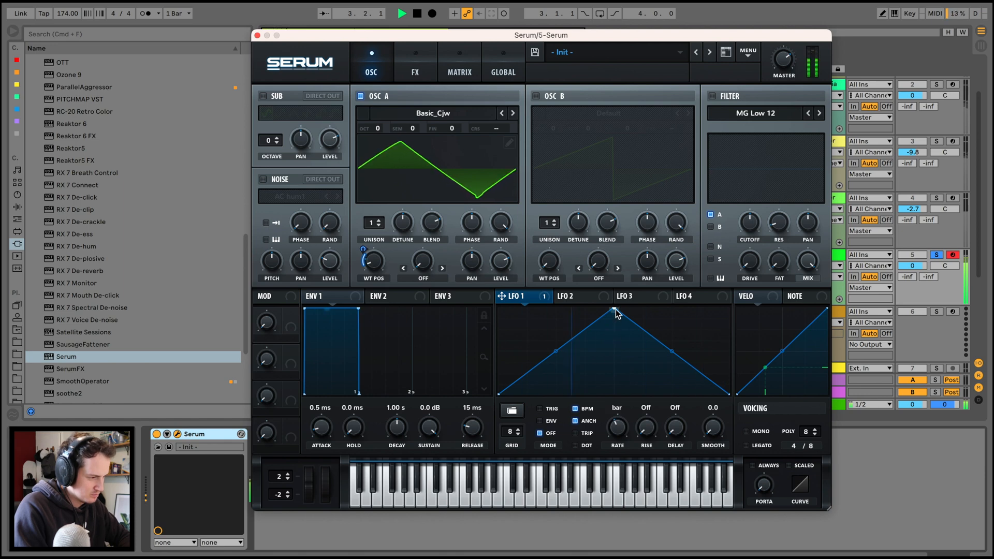
drag(614, 309, 651, 310)
Enable the MG Low 12 filter, raise its resonance and set oscillator A to 7 unison voices
click(712, 96)
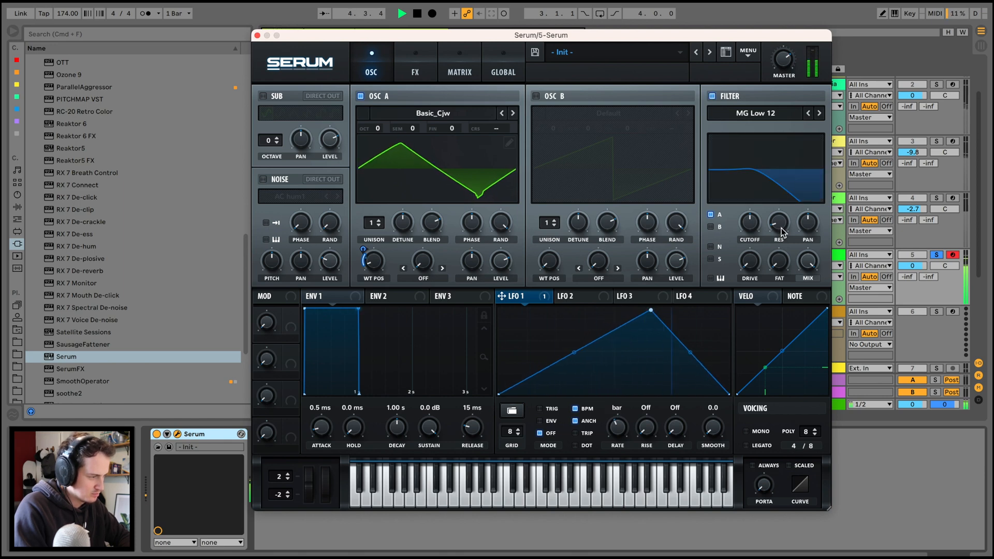
drag(782, 232, 781, 223)
drag(373, 223, 386, 163)
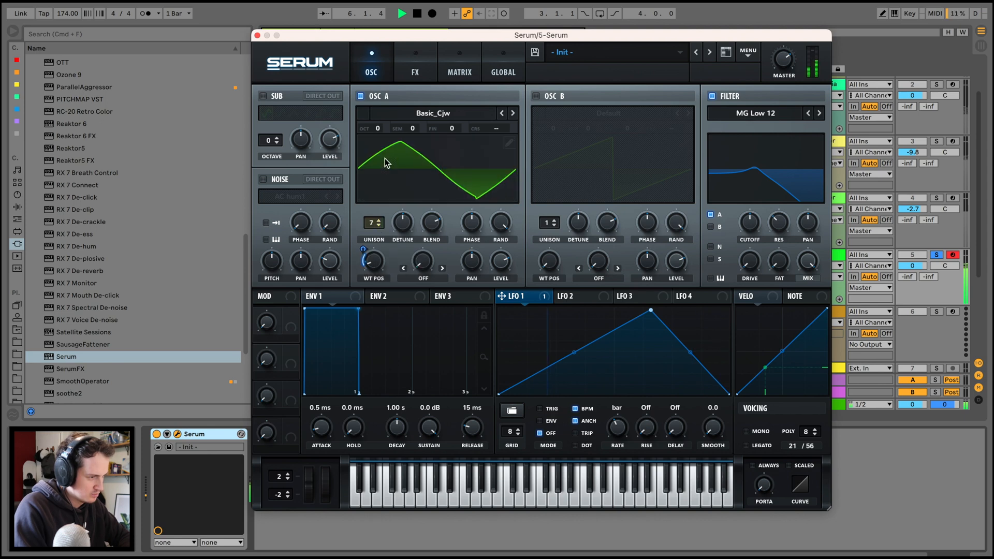
Raise the filter cutoff and modulate it with LFO 2 at a one-bar rate
mouse_move(751, 228)
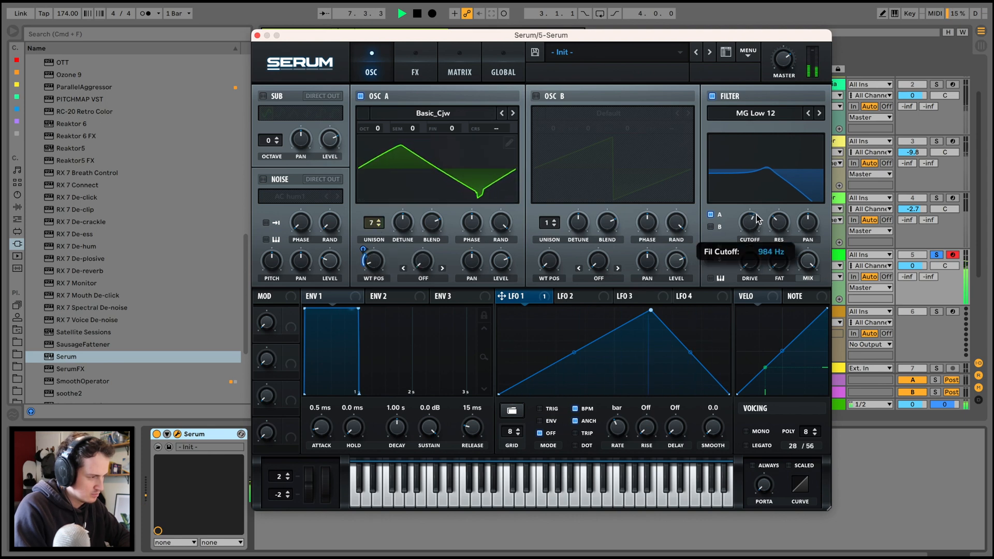
drag(756, 214, 758, 211)
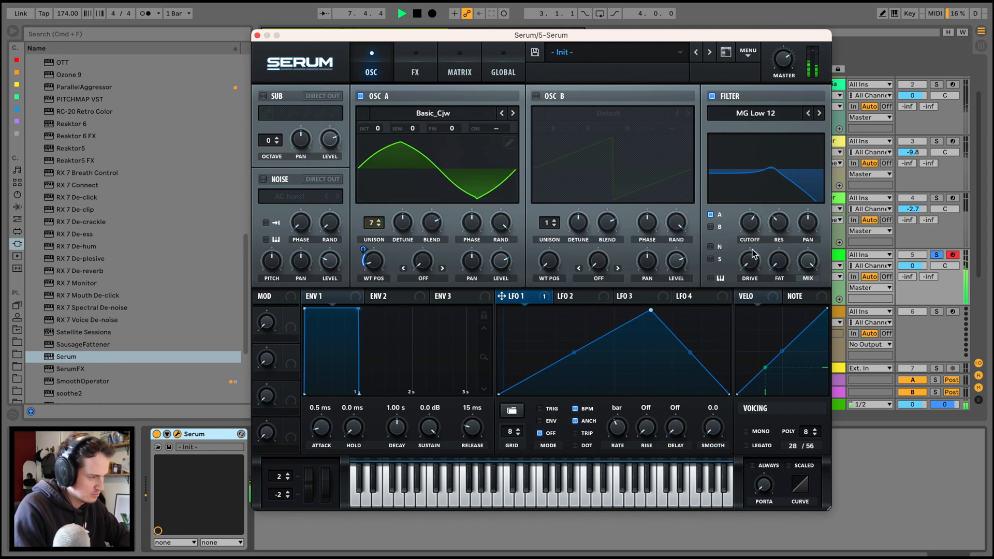
click(571, 298)
drag(741, 221, 737, 246)
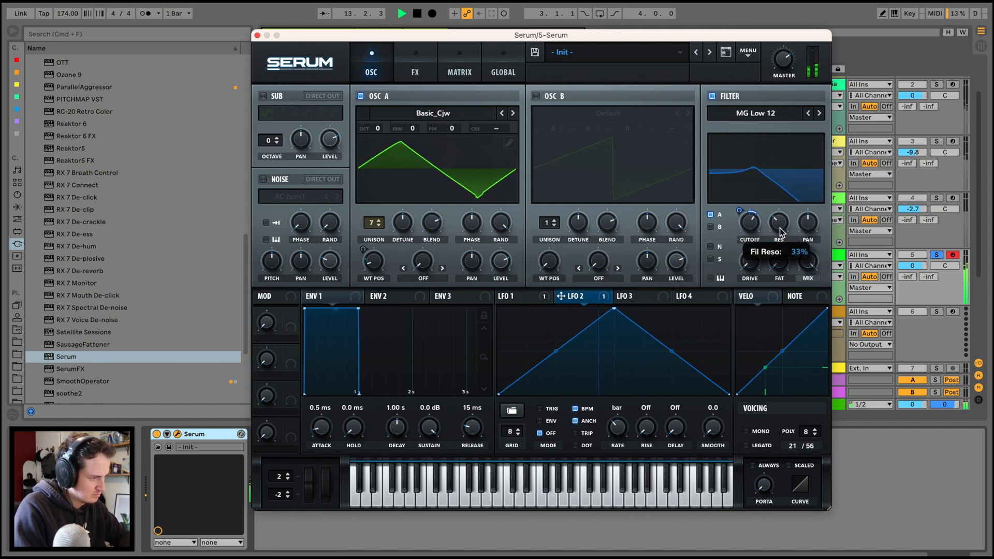
Enable oscillator B with the Default wavetable and 16 unison voices, and route it through the filter
click(536, 96)
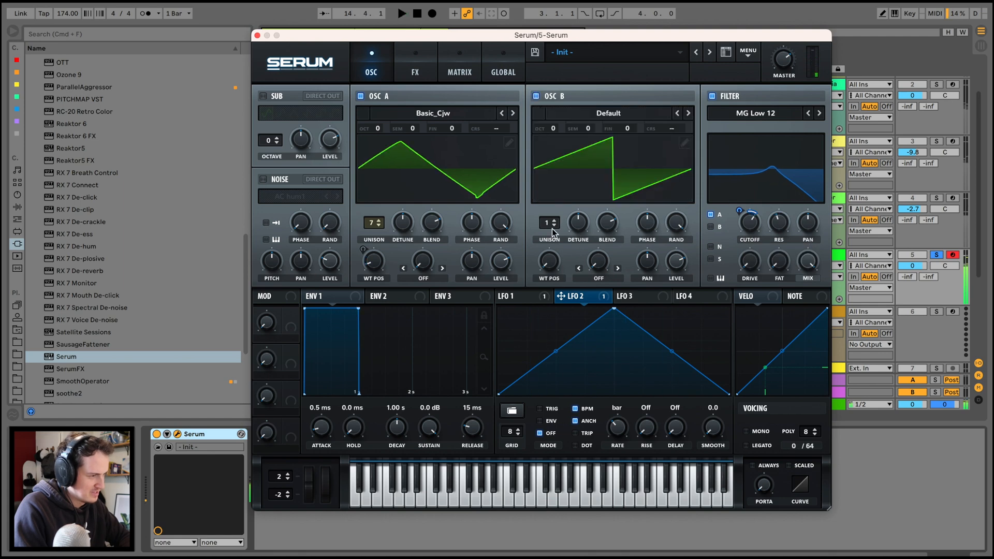
drag(553, 224, 553, 207)
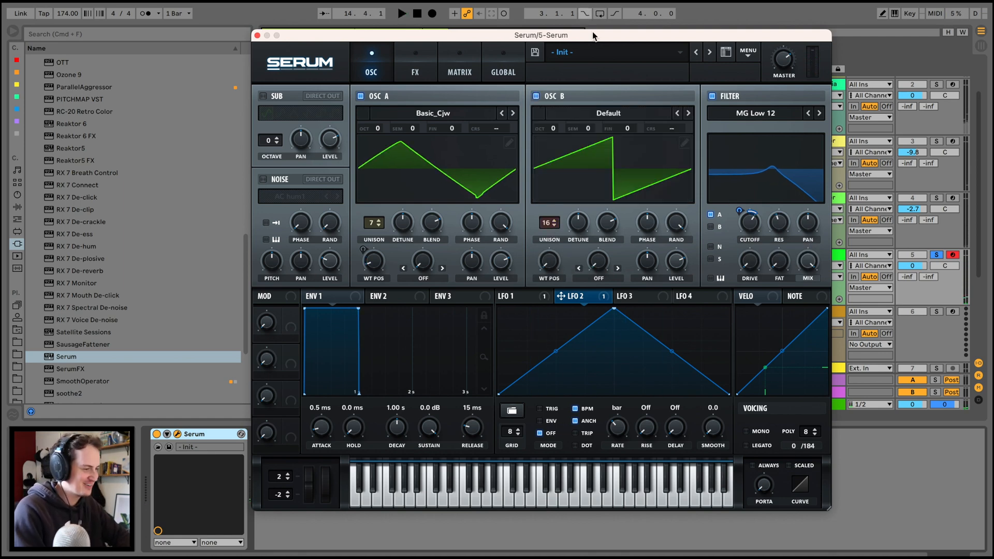
key(space)
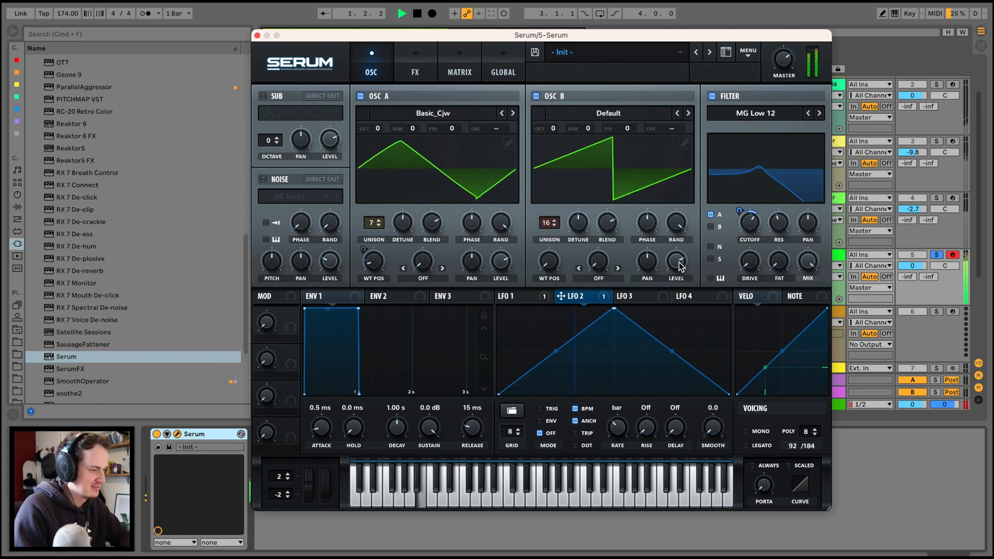
click(711, 226)
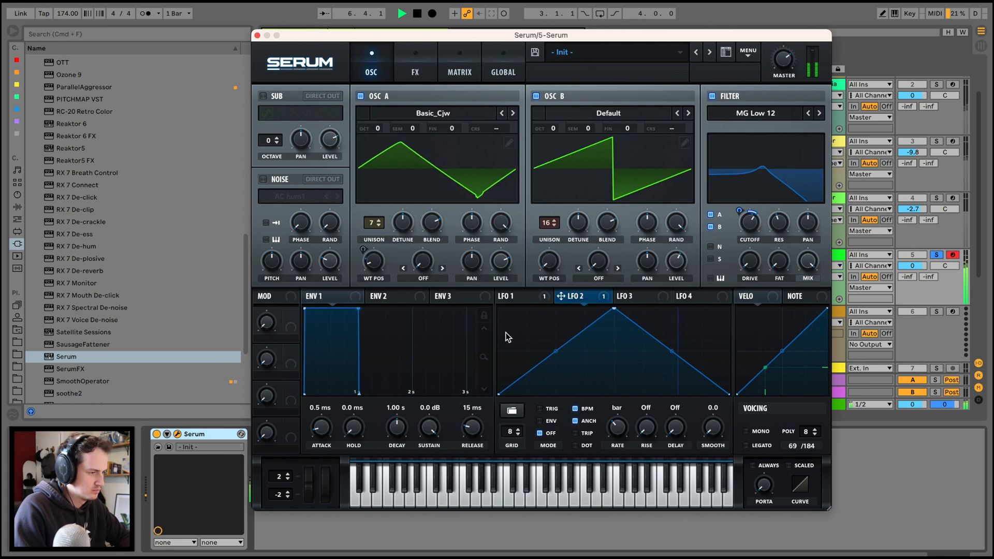
Enable Serum's Hyper/Dimension effect and raise the Hyper mix while auditioning the chords
click(415, 68)
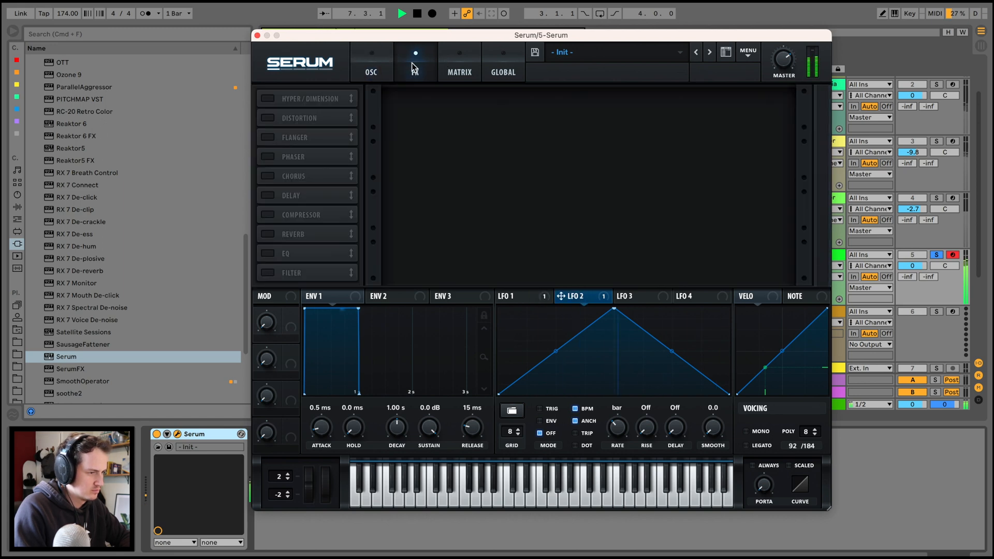
key(space)
click(267, 99)
key(space)
drag(616, 115, 615, 101)
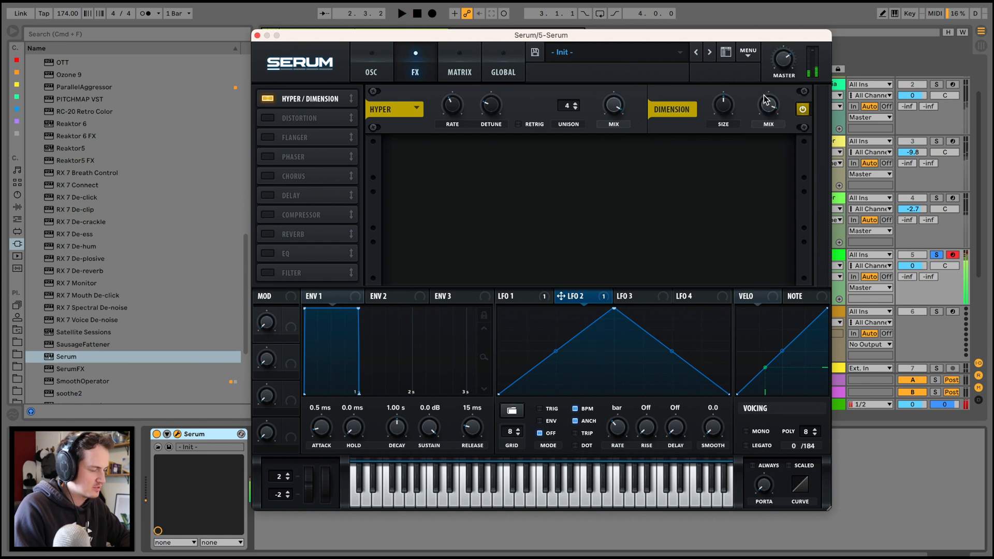
Lower the Dimension mix and size, then enable the Chorus effect and set its mix to about 73% during playback
drag(765, 98, 730, 179)
drag(719, 106, 721, 137)
key(space)
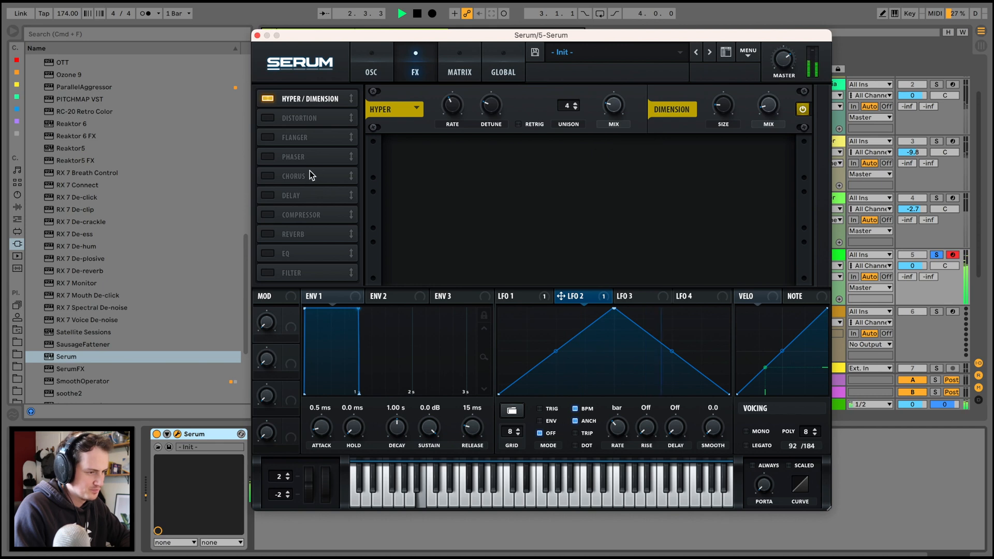
click(267, 176)
drag(769, 156, 784, 87)
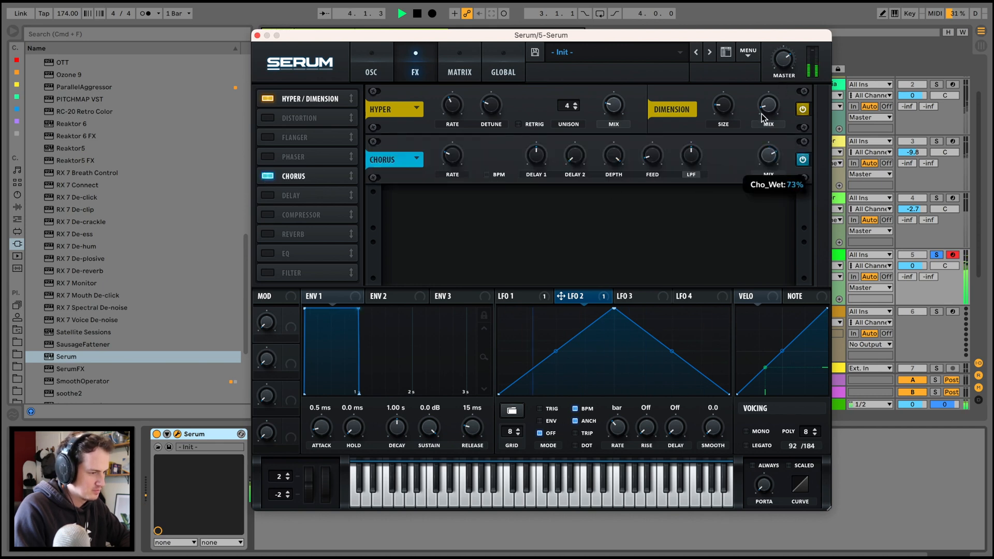
Enable the Hall reverb with its mix at about 28%, and add Serum's EQ with a low cut
click(267, 234)
drag(762, 204, 765, 156)
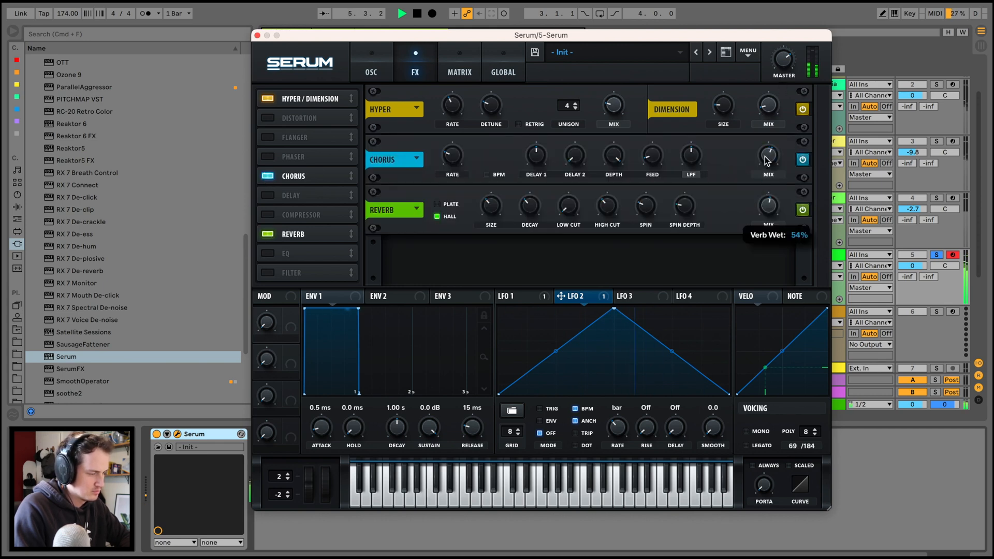
drag(494, 204, 532, 186)
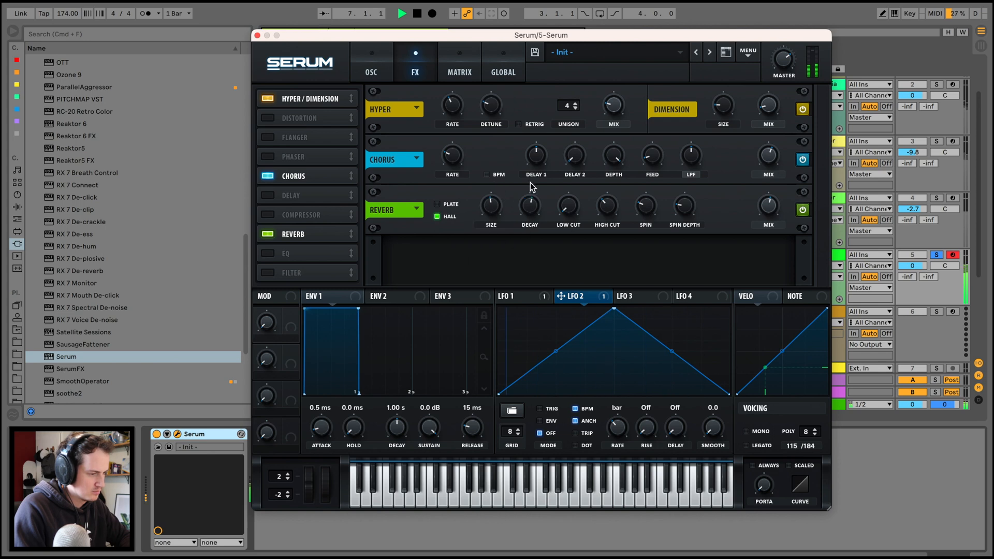
click(266, 254)
click(552, 272)
drag(459, 256, 488, 280)
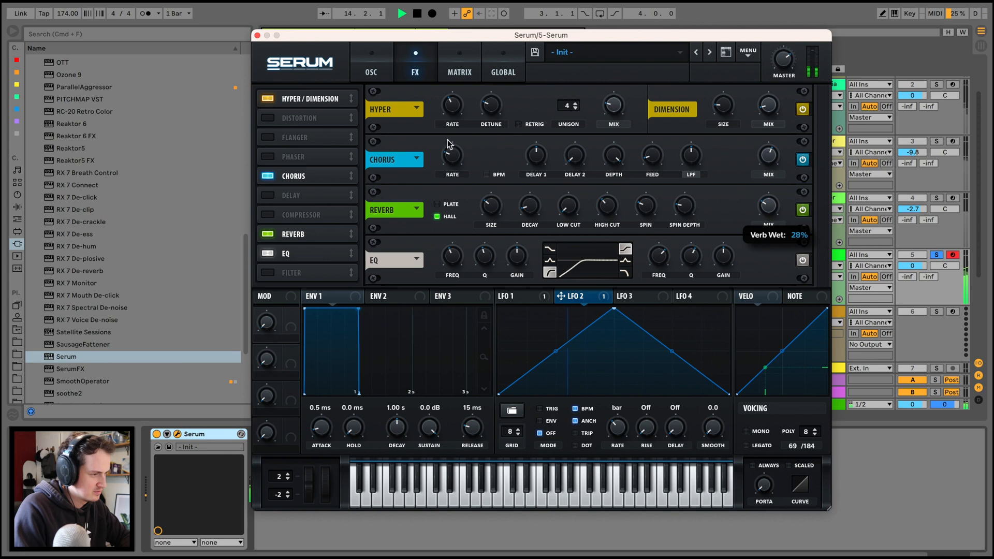
Set the filter resonance to about 60% and enable the sine sub oscillator at octave 2, routed through the filter
click(386, 72)
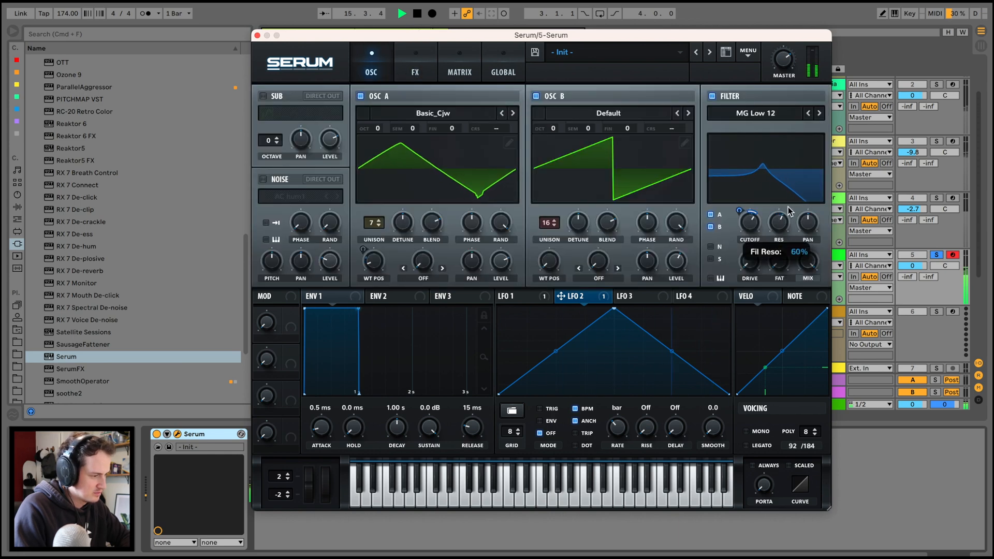
click(535, 297)
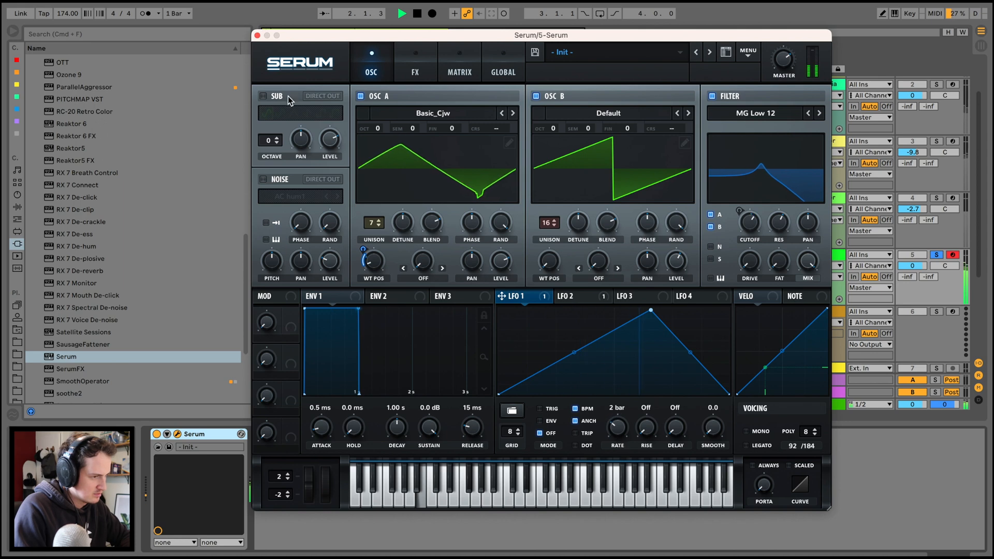
click(263, 96)
drag(269, 140, 274, 126)
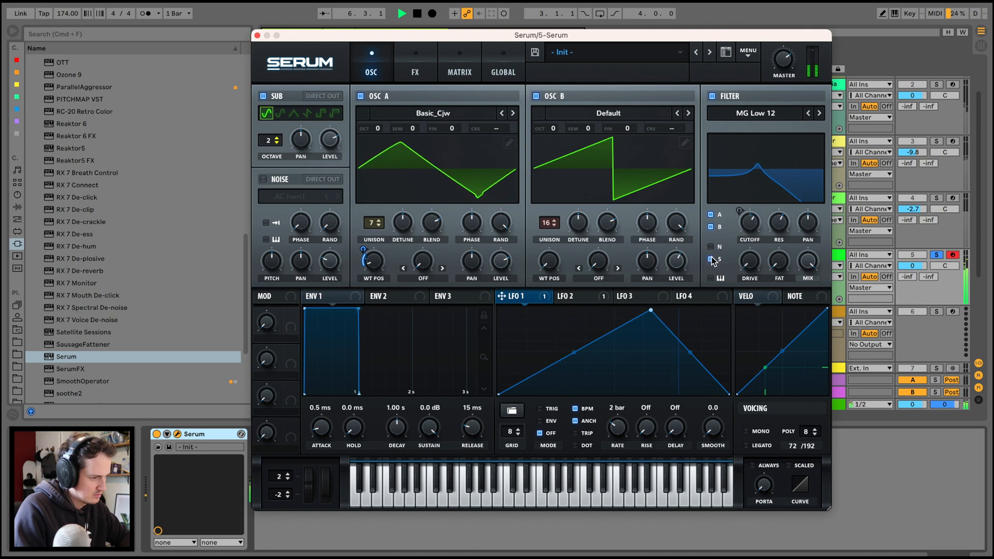
mouse_move(334, 139)
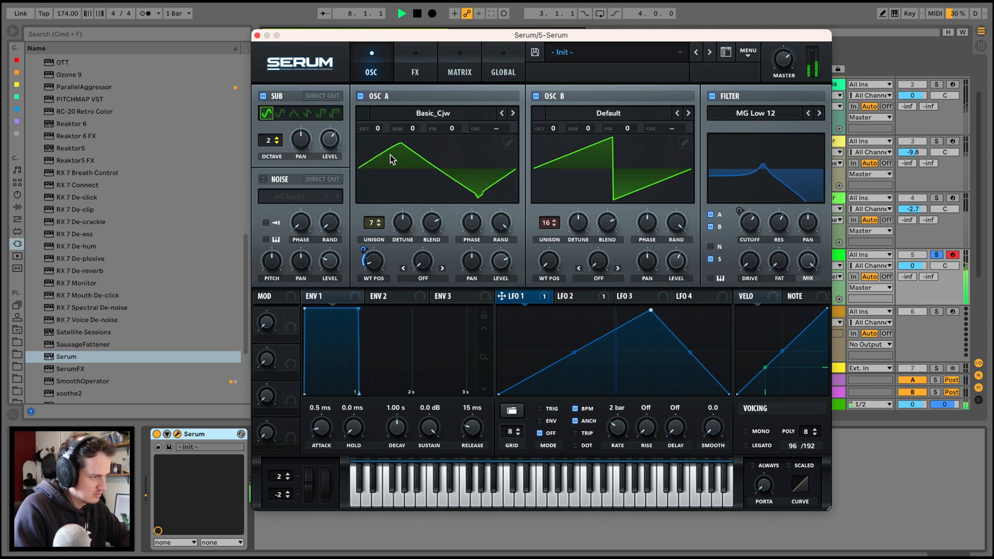
key(space)
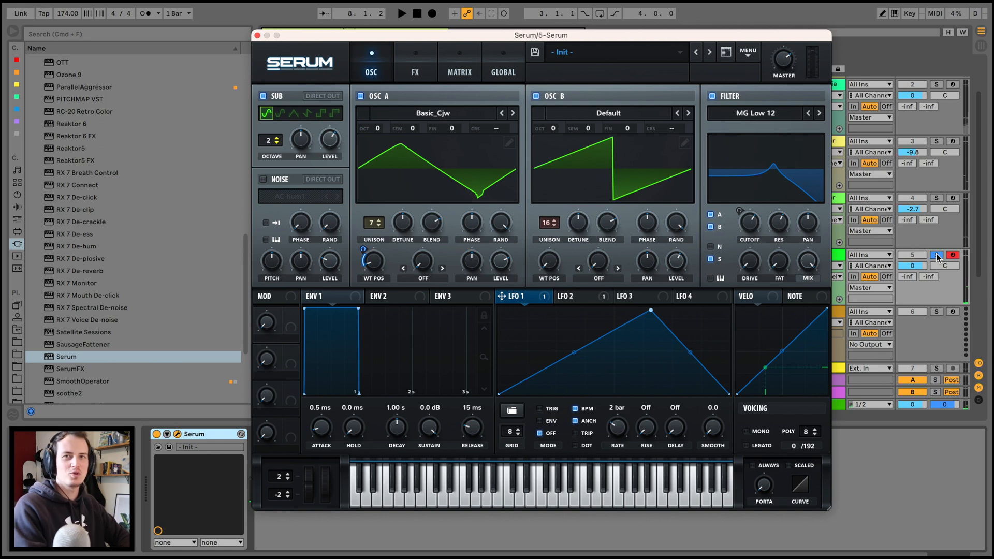
Unsolo the Serum track and lower its sub oscillator level against the full arrangement
click(257, 35)
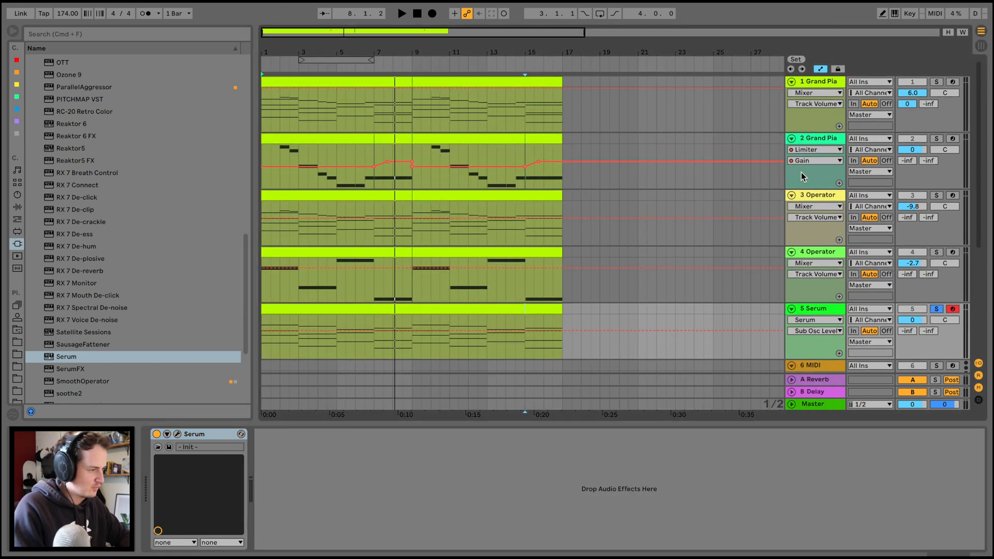
click(820, 195)
scroll(748, 211, down, 5)
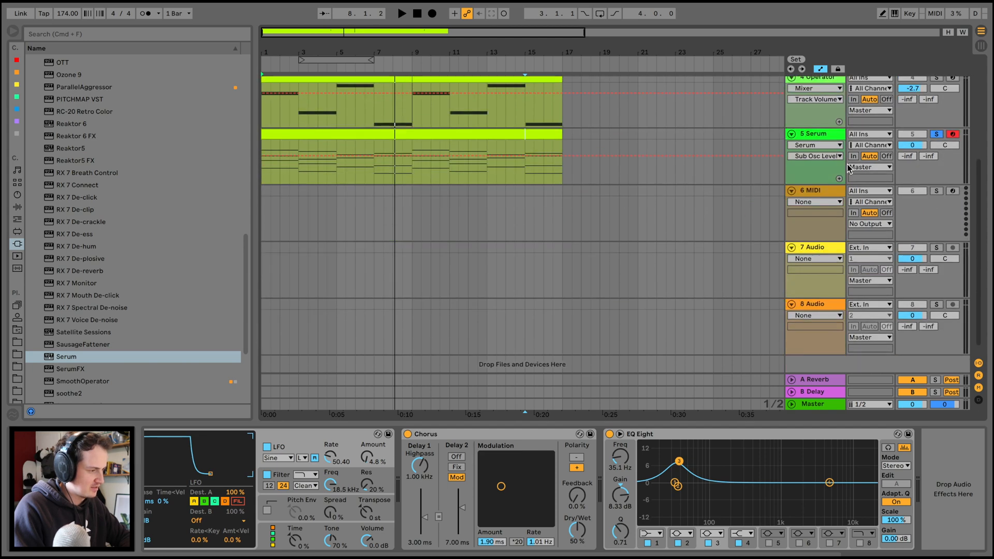
click(827, 139)
key(space)
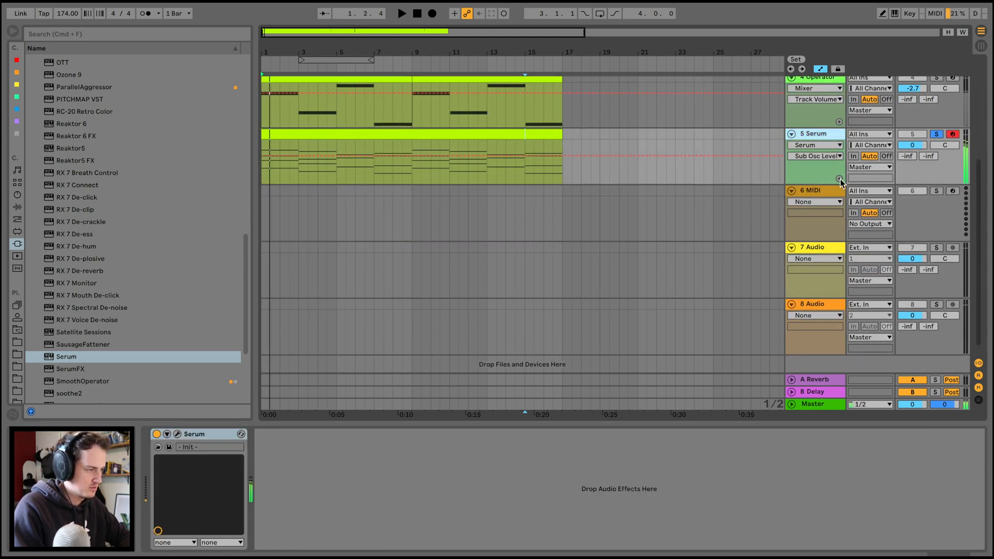
click(175, 436)
drag(337, 147, 324, 172)
key(space)
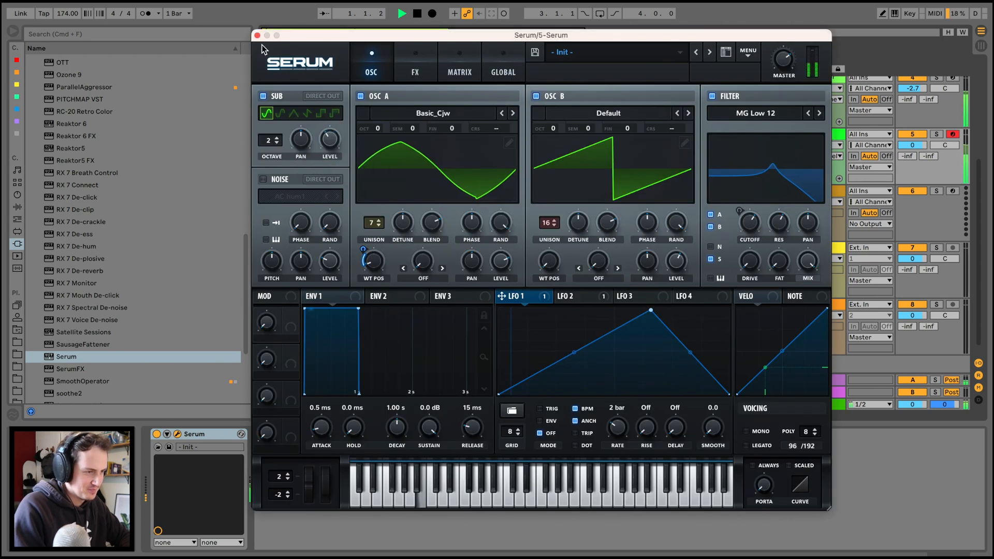
click(258, 35)
Add EQ Eight to the Serum track, cutting the lows and mids with about -5.33 dB at 1.19 kHz, and set the track volume to -4.6 dB
click(17, 207)
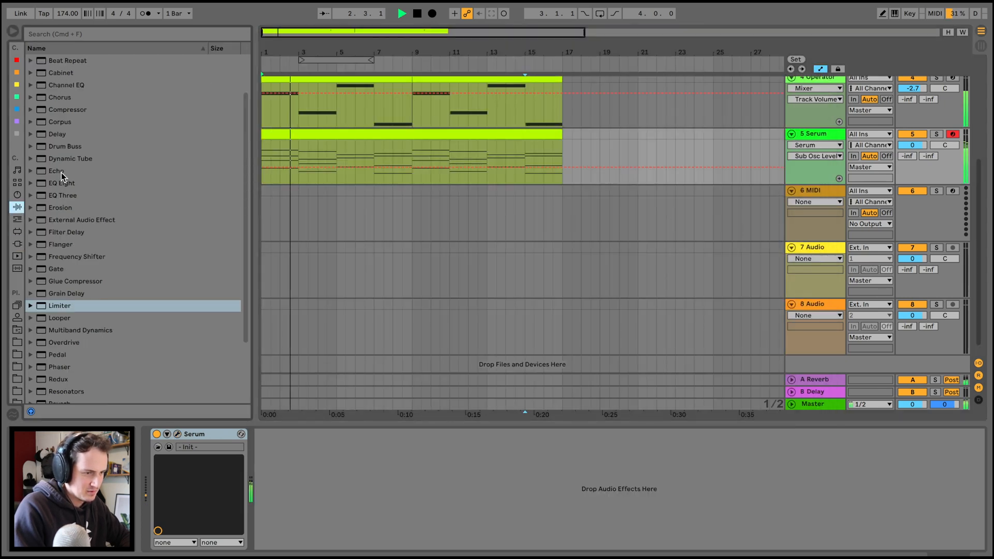
drag(61, 182, 424, 503)
drag(326, 483, 389, 507)
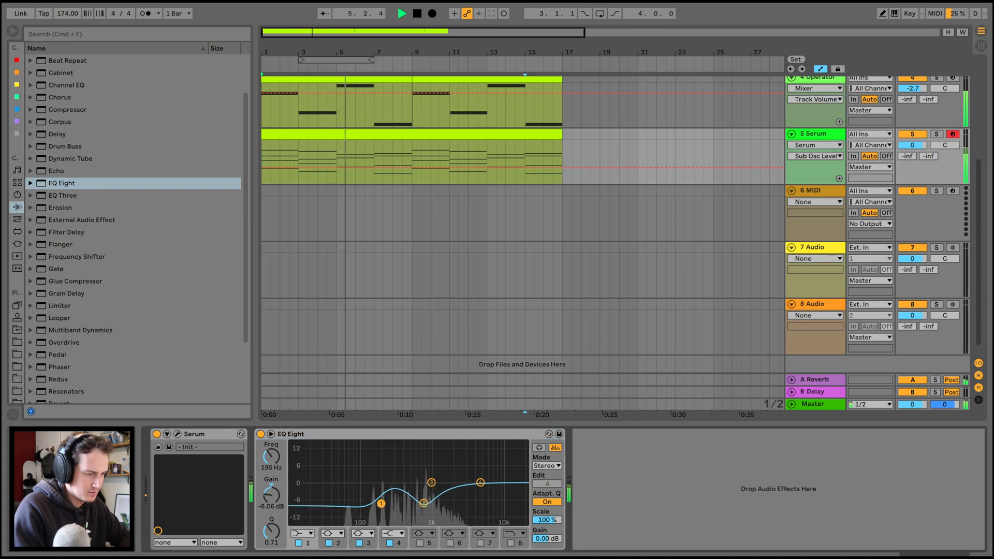
drag(431, 483, 436, 496)
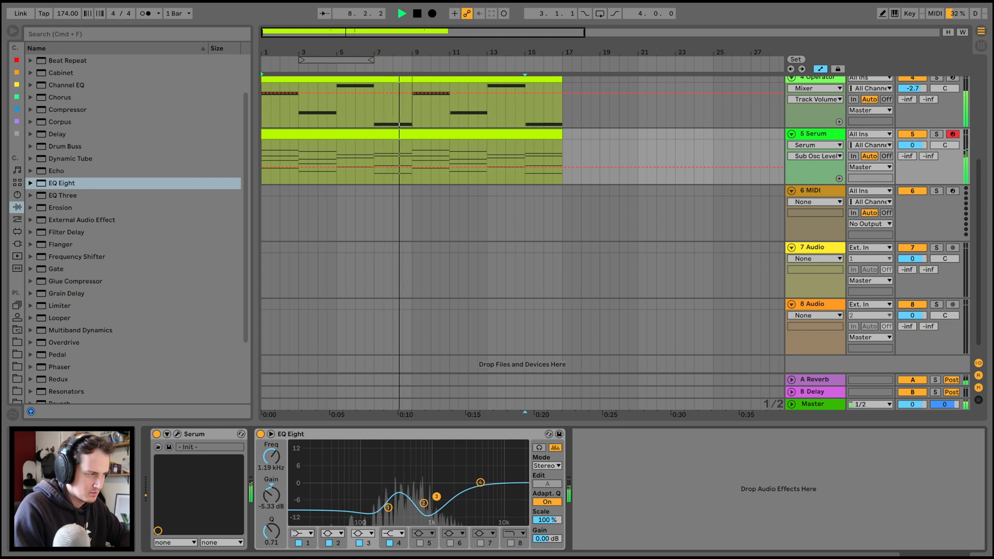
click(908, 156)
drag(913, 146, 914, 148)
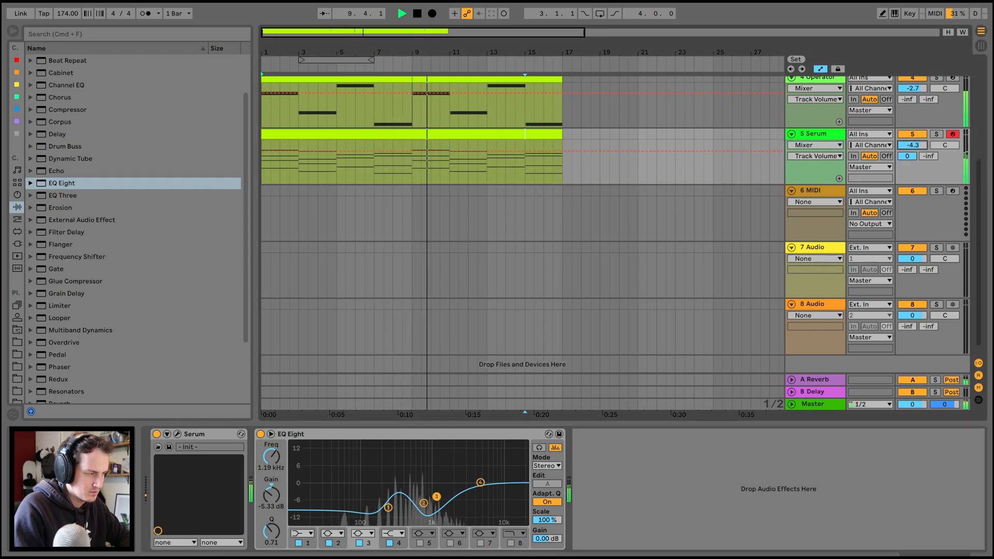
Raise Serum's oscillator A by one octave and lower the filter resonance
click(176, 434)
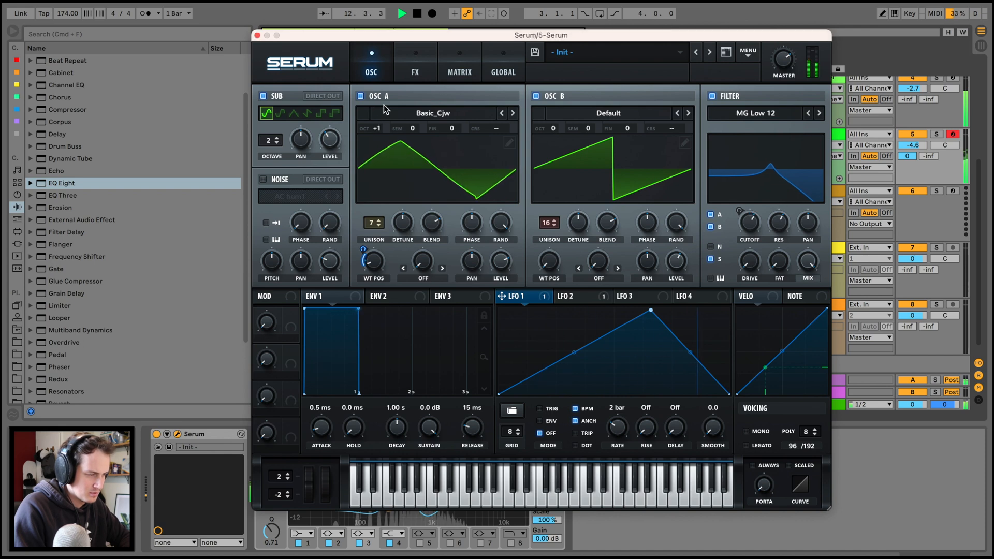
drag(757, 222, 766, 196)
drag(766, 197, 770, 242)
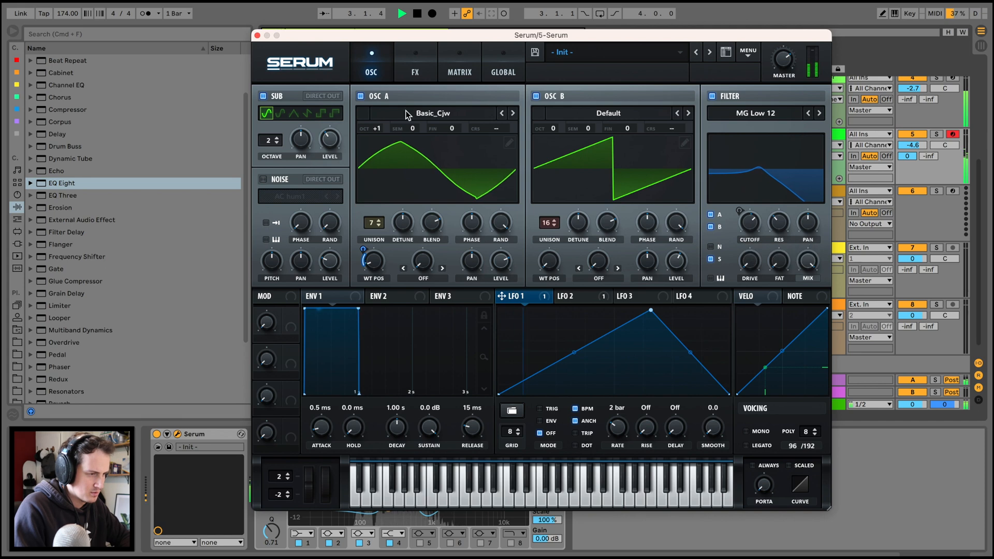
click(257, 35)
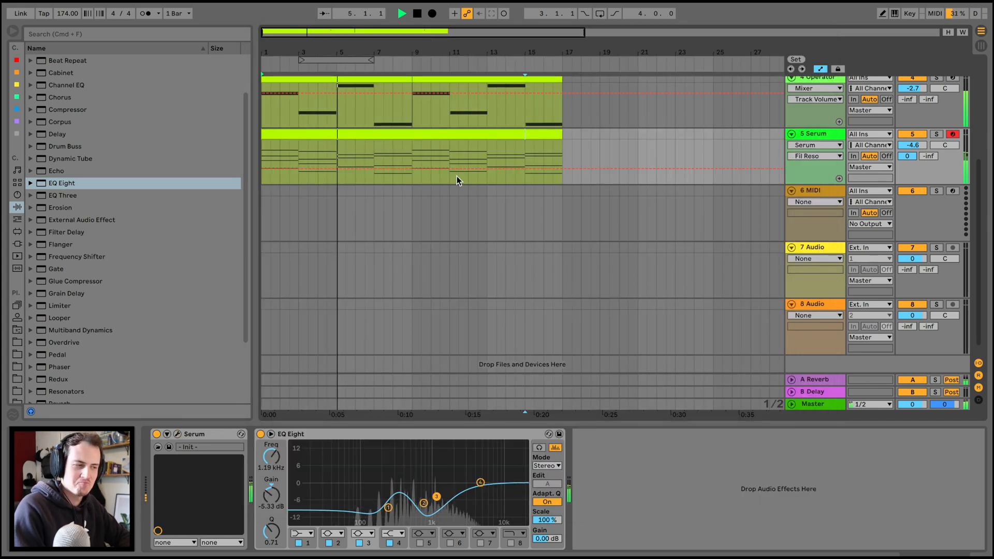
scroll(399, 190, up, 5)
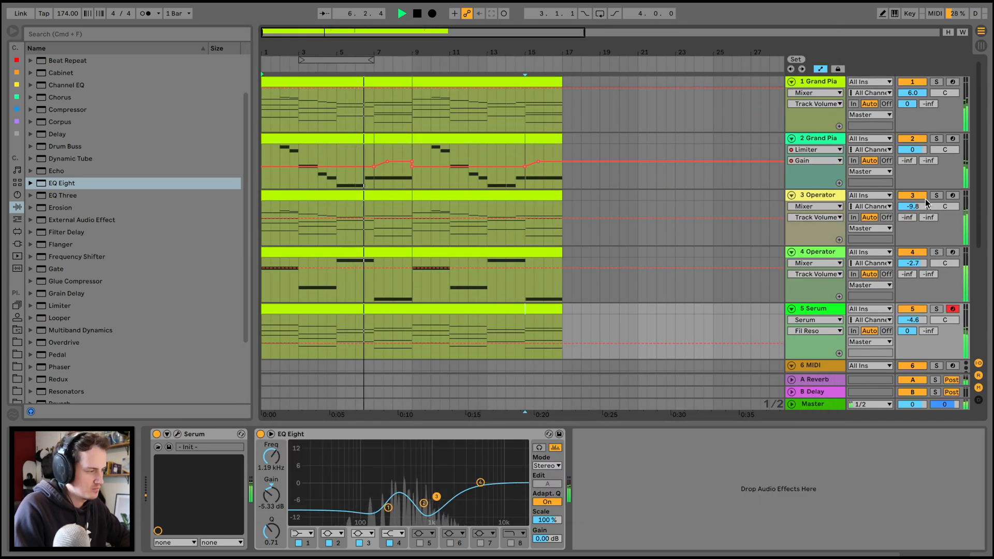
Add an Auto Pan to the Master track with a tempo-synced 1/16 rate, 0° phase and 100% amount
click(812, 403)
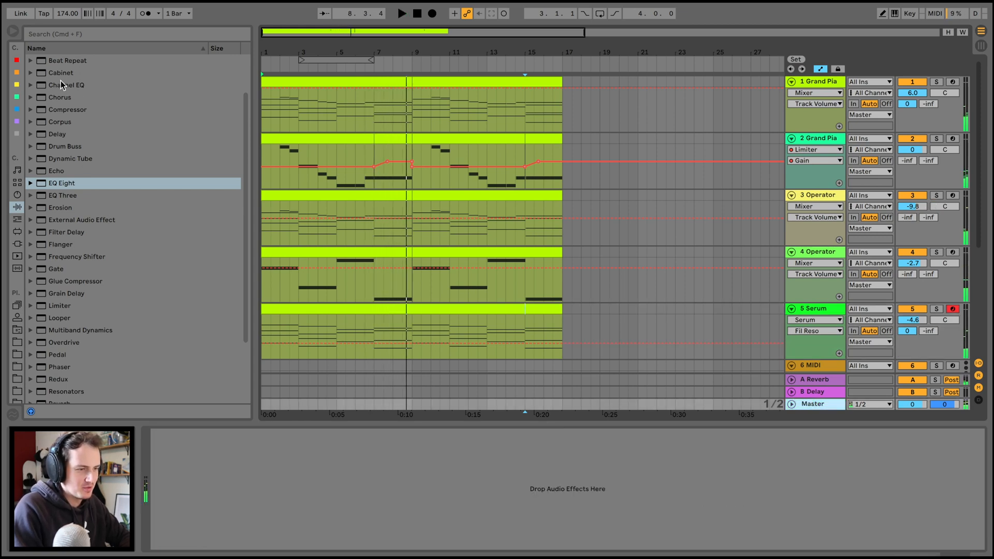
scroll(61, 109, up, 2)
click(62, 98)
drag(62, 99, 255, 499)
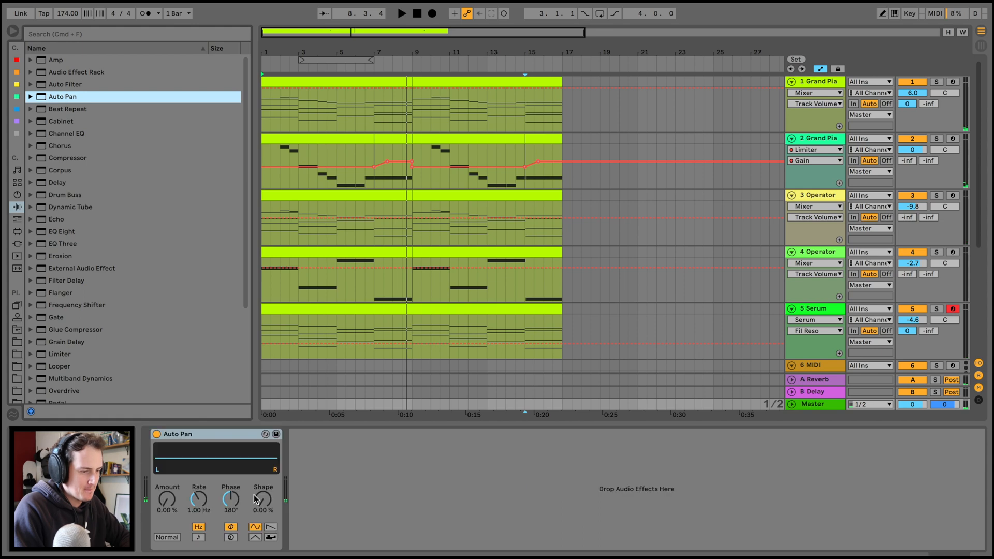
click(198, 537)
key(space)
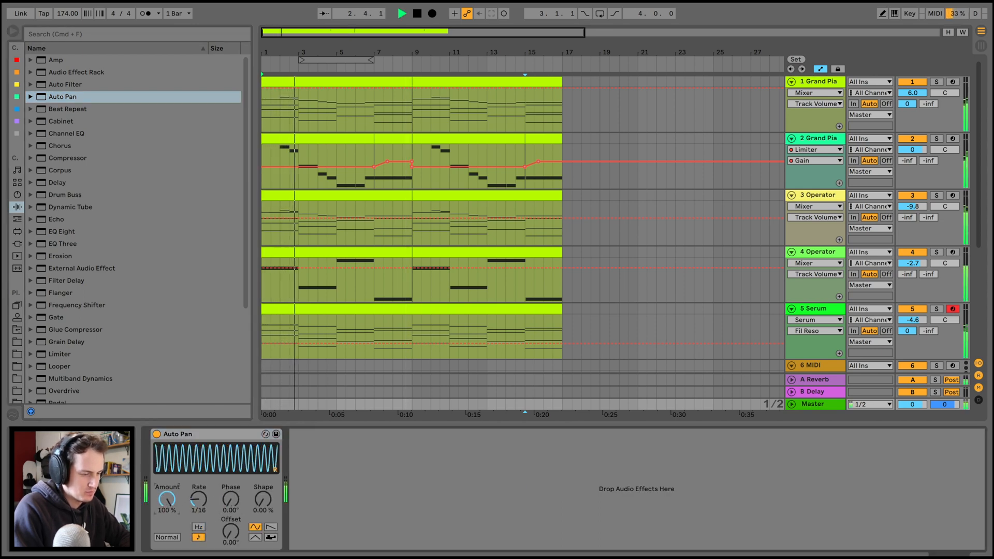
Set the Auto Pan amount to about 40.5%, its rate to 1/8 and its offset to about 191° while auditioning
drag(168, 501, 167, 540)
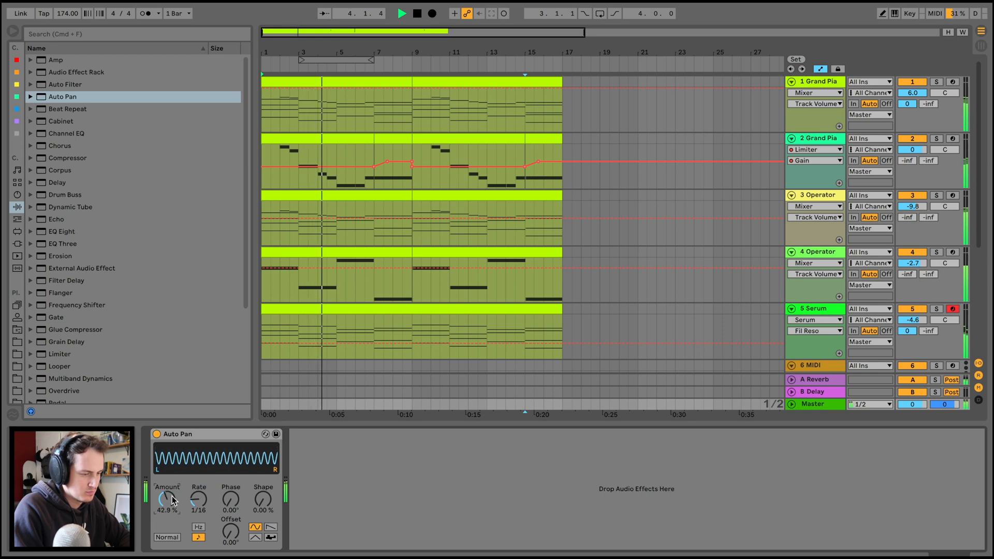
drag(199, 500, 169, 502)
key(space)
key(space)
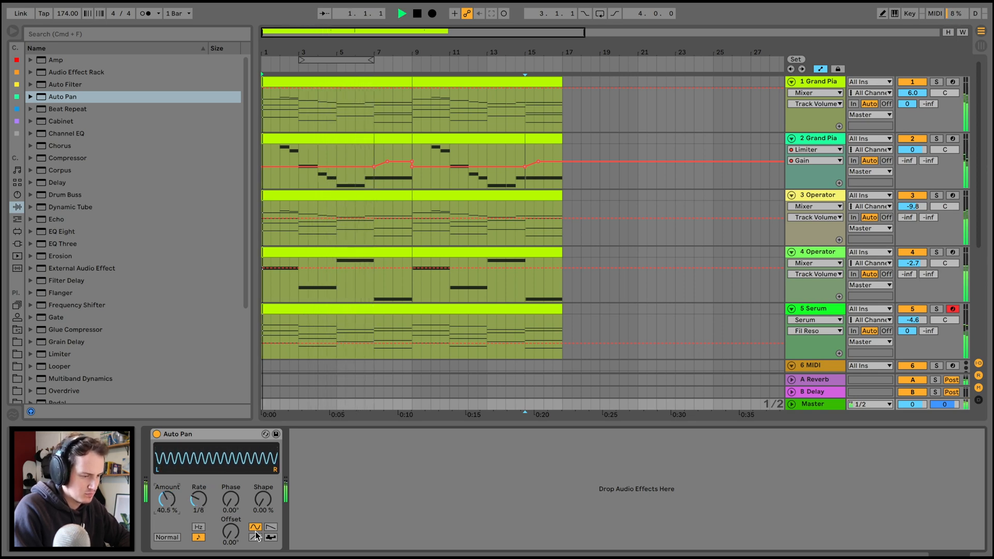
drag(230, 533, 230, 504)
key(space)
key(space)
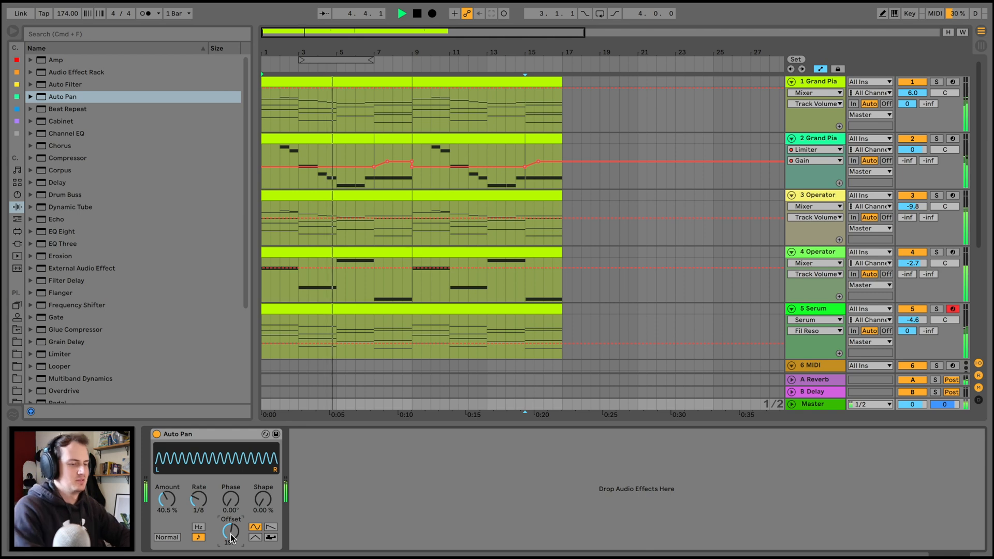
Place the Auto Pan at 32.8% amount on the Serum, track 3 Operator and piano melody tracks
click(374, 319)
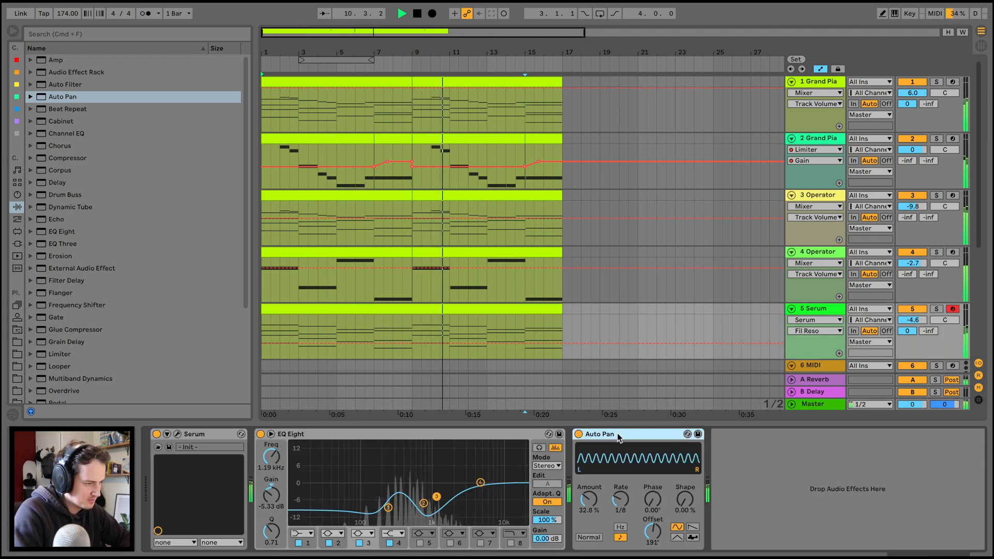
drag(617, 433, 418, 205)
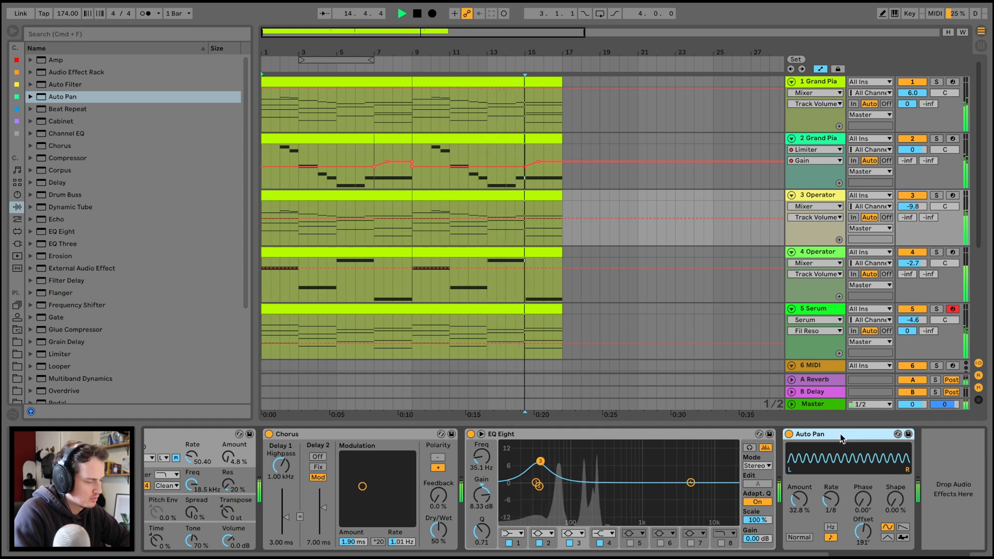
drag(442, 162, 442, 162)
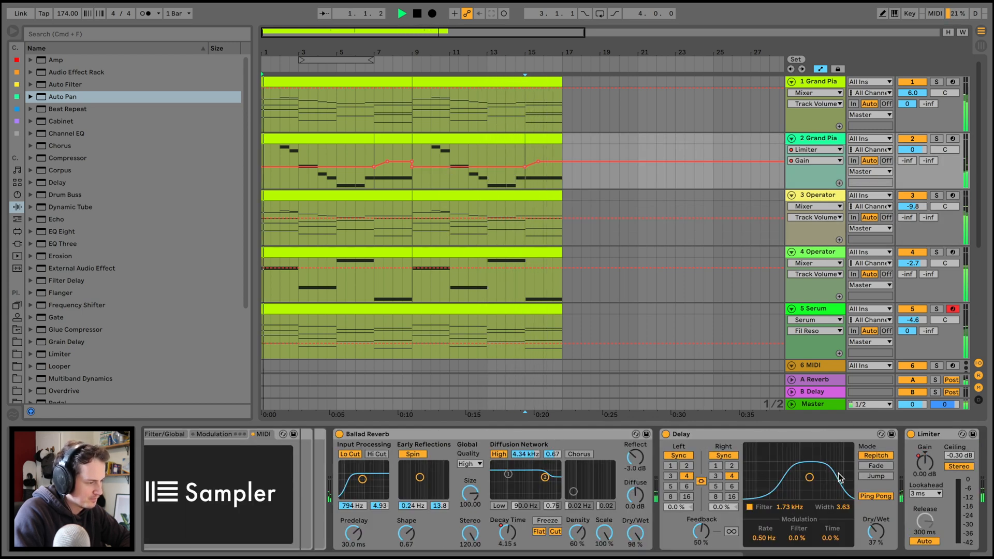
Lower the Auto Pan amount on the piano melody and Serum tracks, and set it to 19.8% on the track 3 Operator
scroll(560, 471, right, 5)
drag(805, 505, 805, 466)
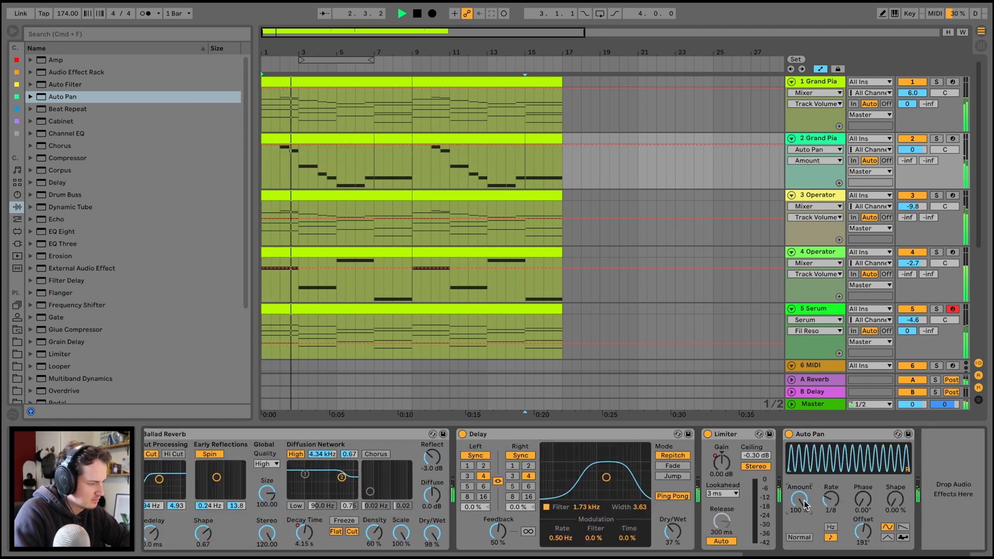
mouse_move(805, 505)
mouse_down()
mouse_move(805, 530)
mouse_move(800, 519)
mouse_up()
click(830, 196)
click(824, 310)
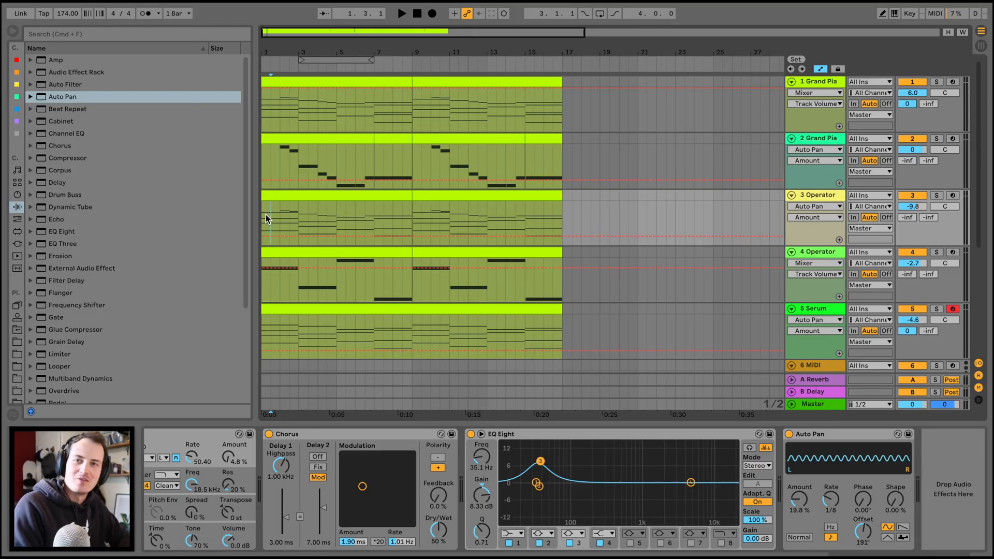
Check the track 3 Operator, delete its EQ Eight, and play the arrangement from the start
scroll(266, 217, right, 1)
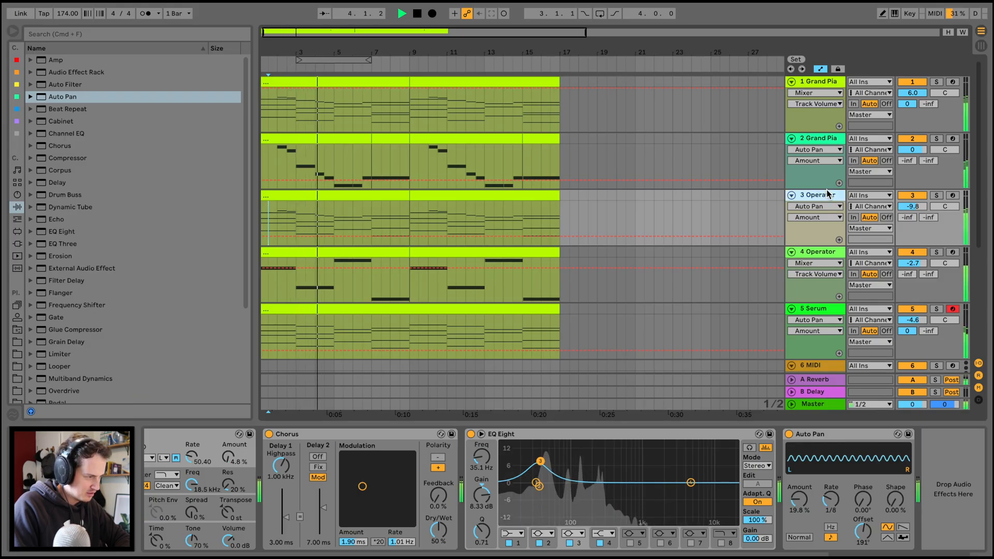
click(935, 196)
click(936, 195)
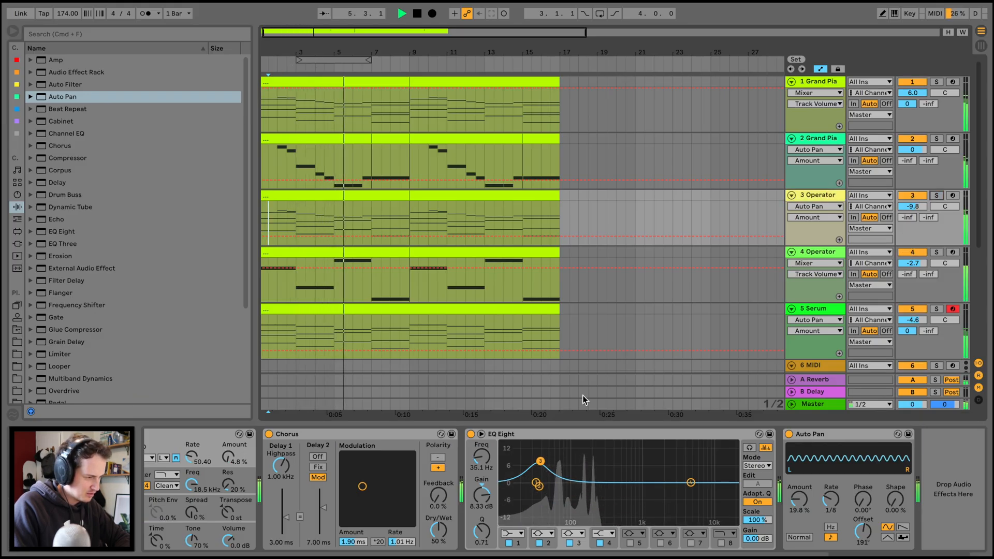
key(space)
click(530, 432)
key(Delete)
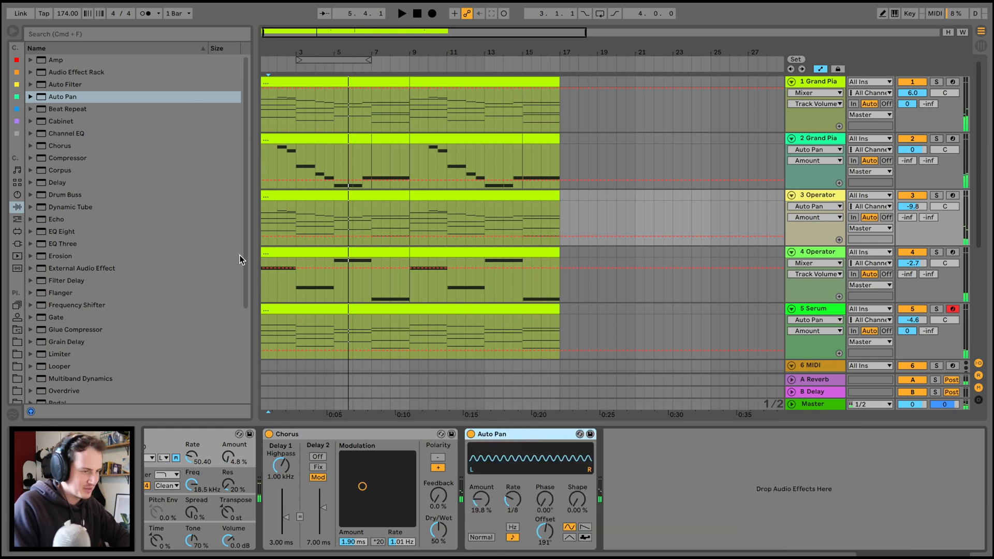
click(280, 207)
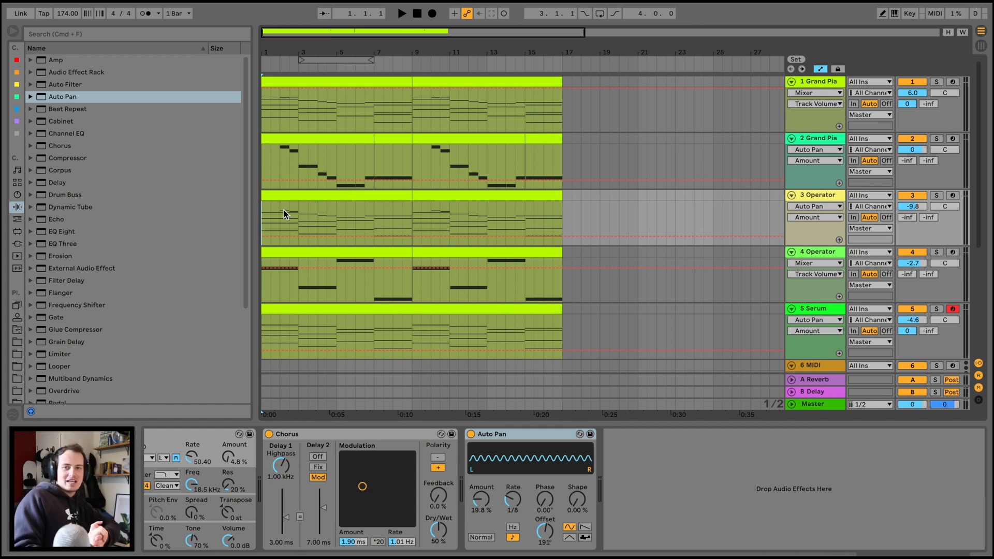
key(space)
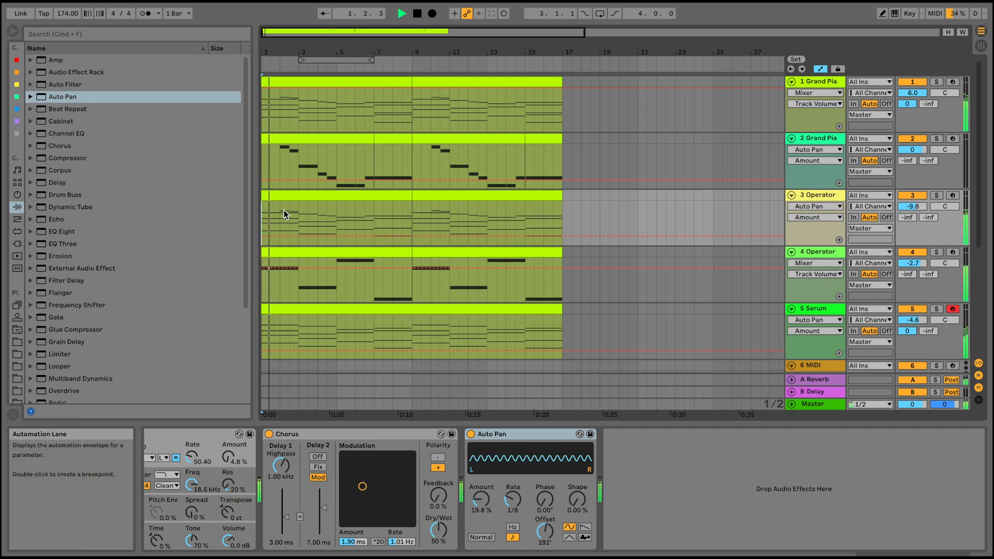